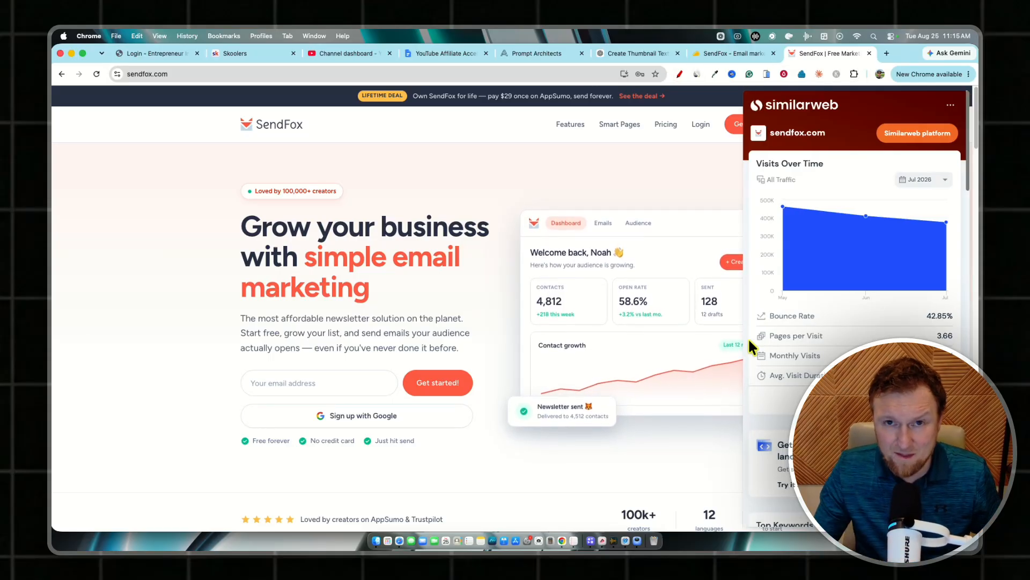
Review the SendFox lifetime deal on its AppSumo product page, examining the price and the feature summary.
left_click(468, 167)
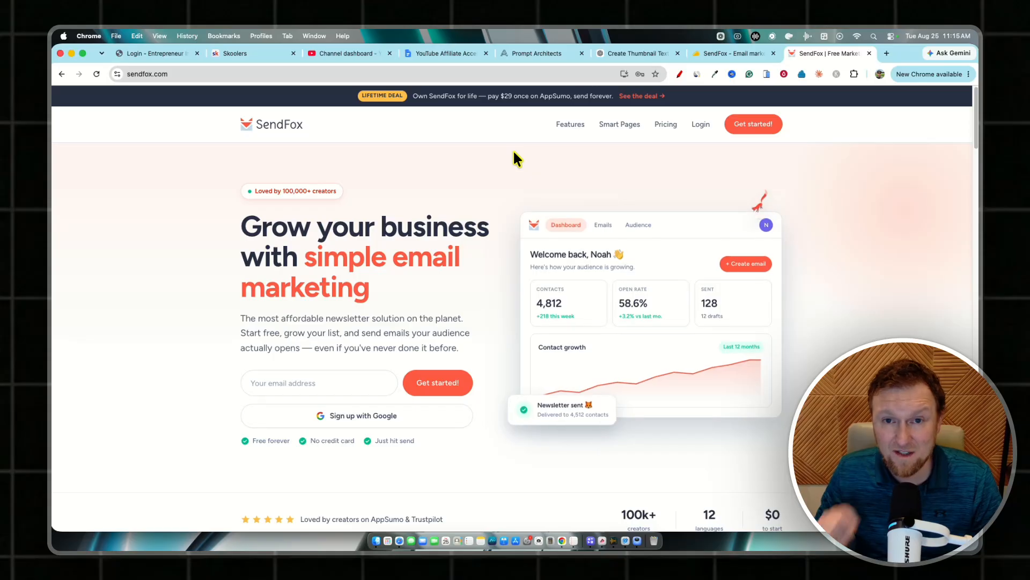
left_click(732, 53)
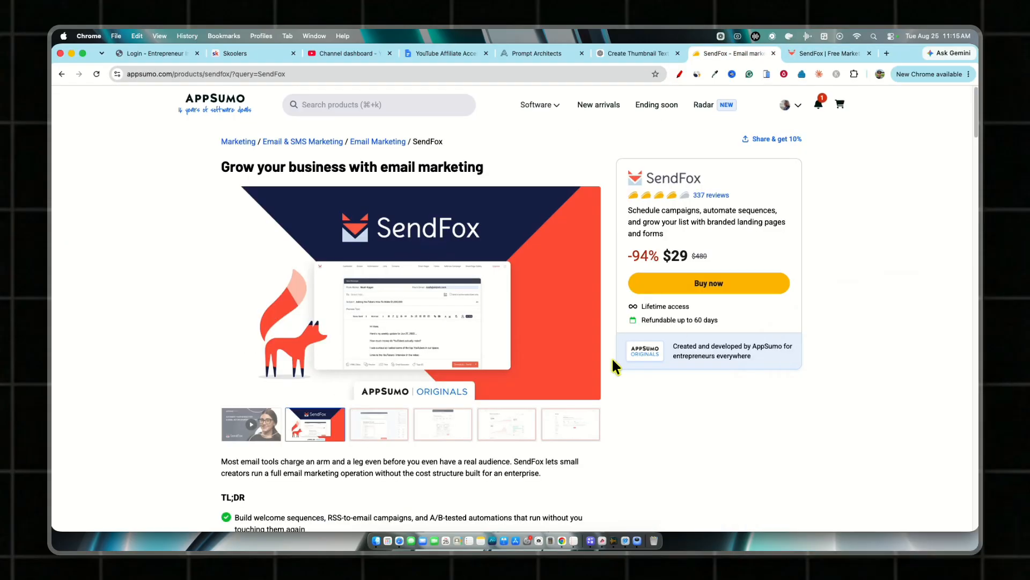
left_click_drag(664, 250, 772, 267)
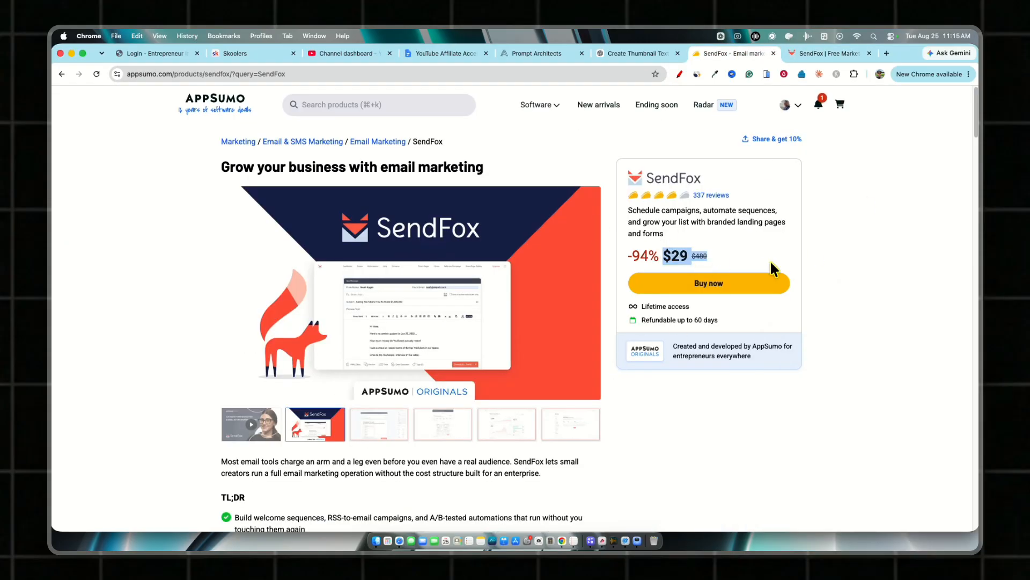
left_click(639, 441)
scroll(667, 337, "down", 5)
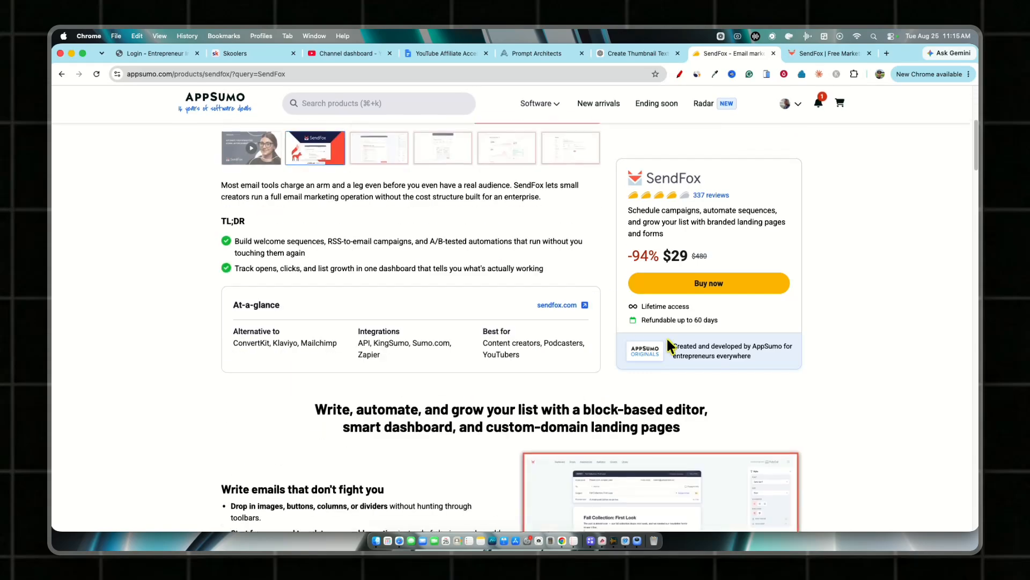
scroll(667, 337, "up", 5)
left_click_drag(666, 255, 807, 265)
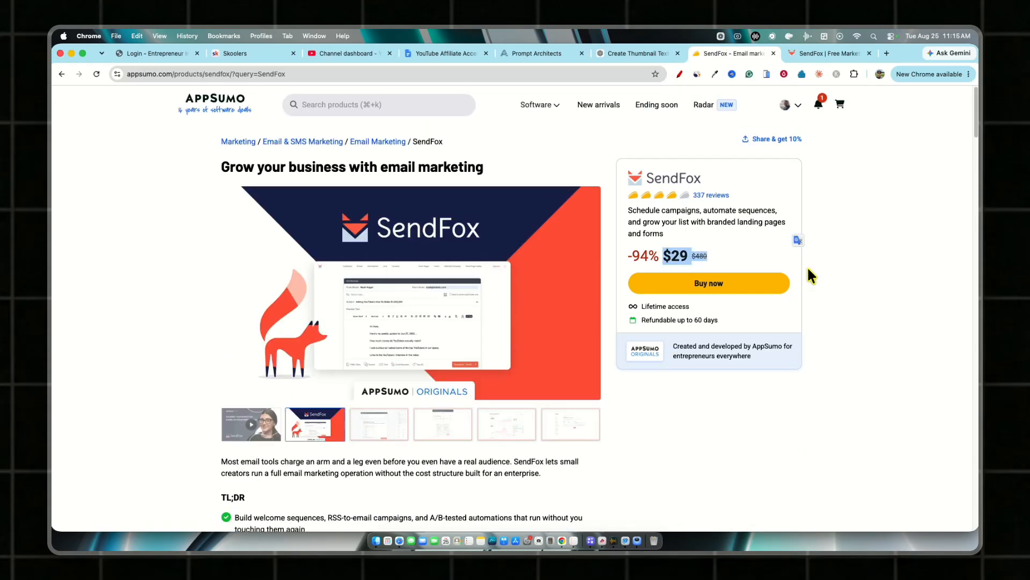
left_click(807, 266)
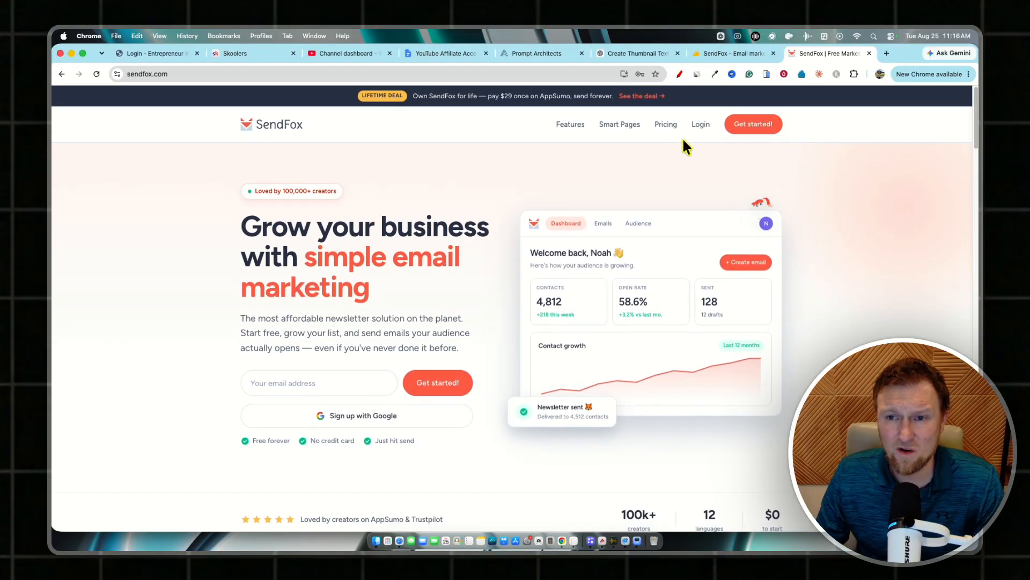
Log in to the SendFox account and look over its dashboard statistics.
left_click(701, 124)
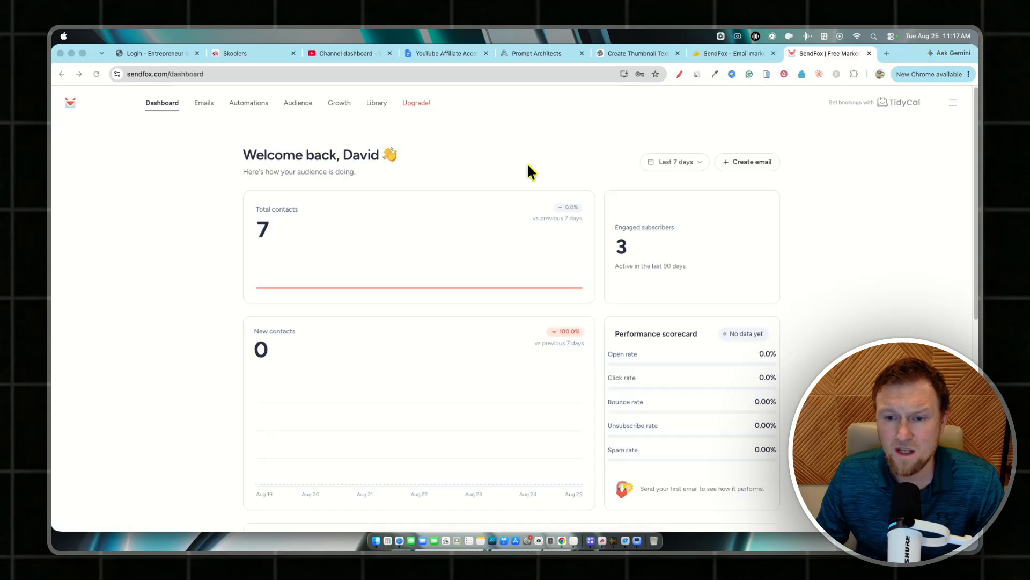
scroll(531, 327, "down", 10)
scroll(538, 326, "up", 10)
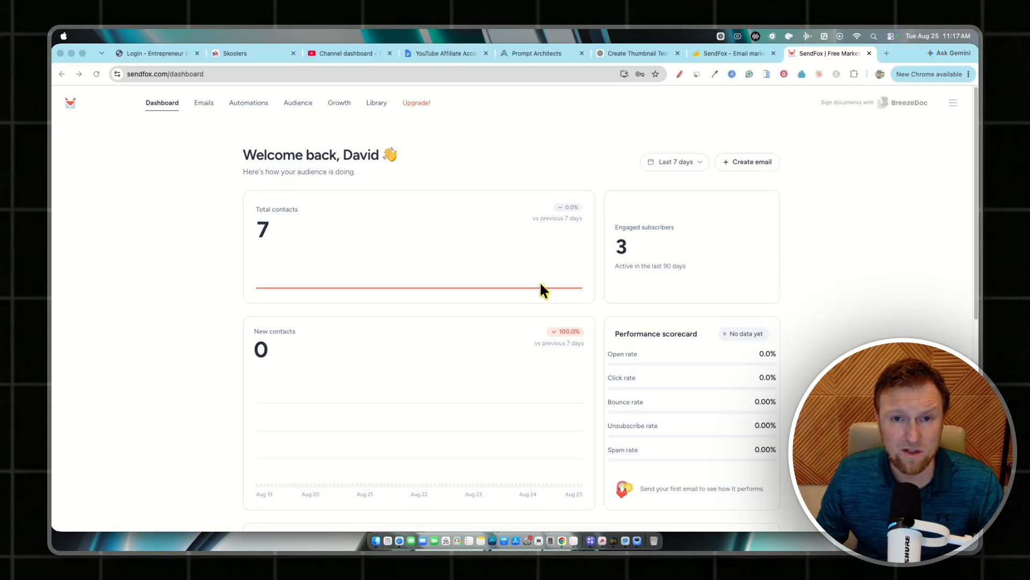
Examine the audience contacts and the available options for importing, adding or exporting contacts.
left_click(301, 106)
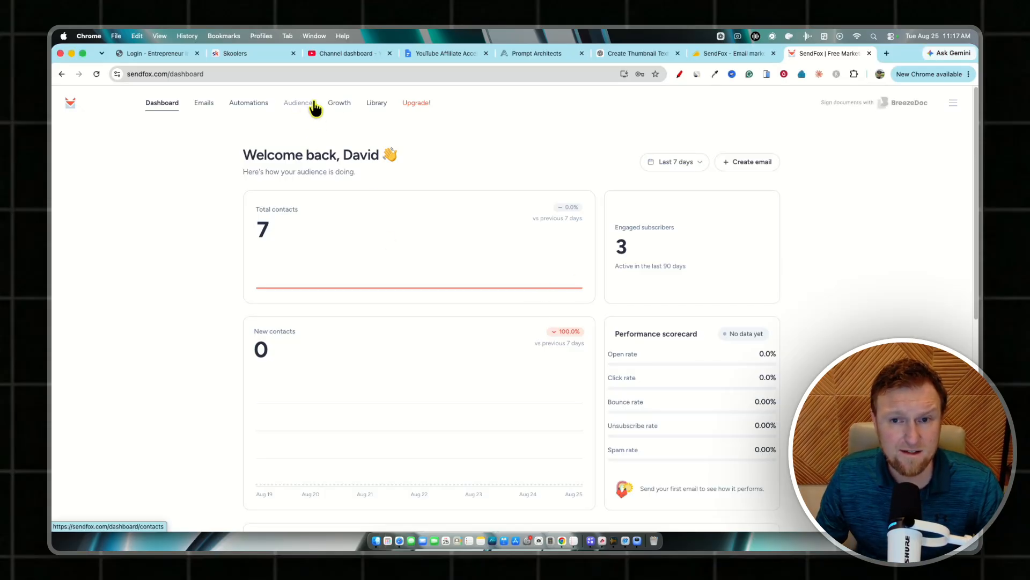
left_click(749, 156)
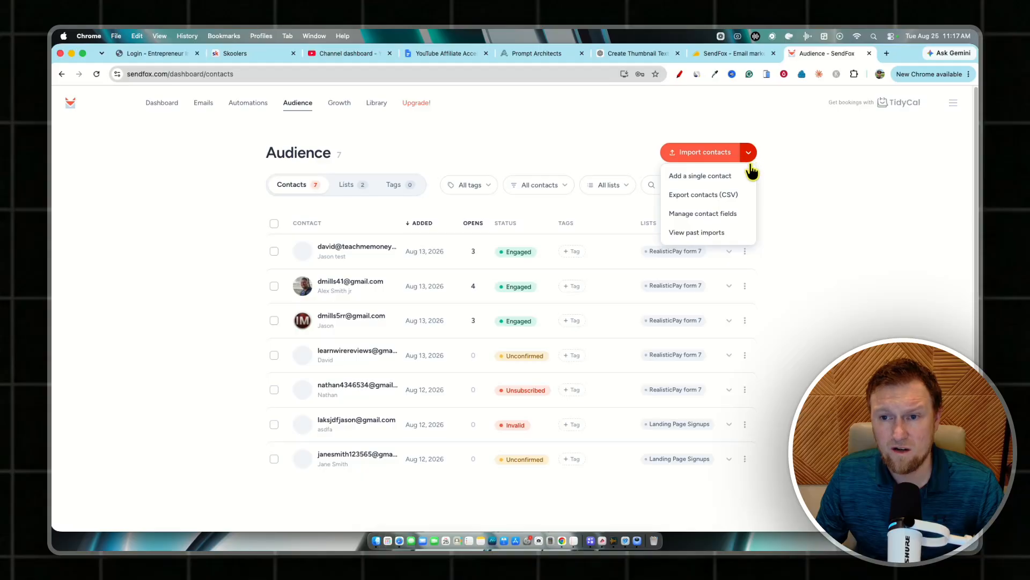
left_click(813, 222)
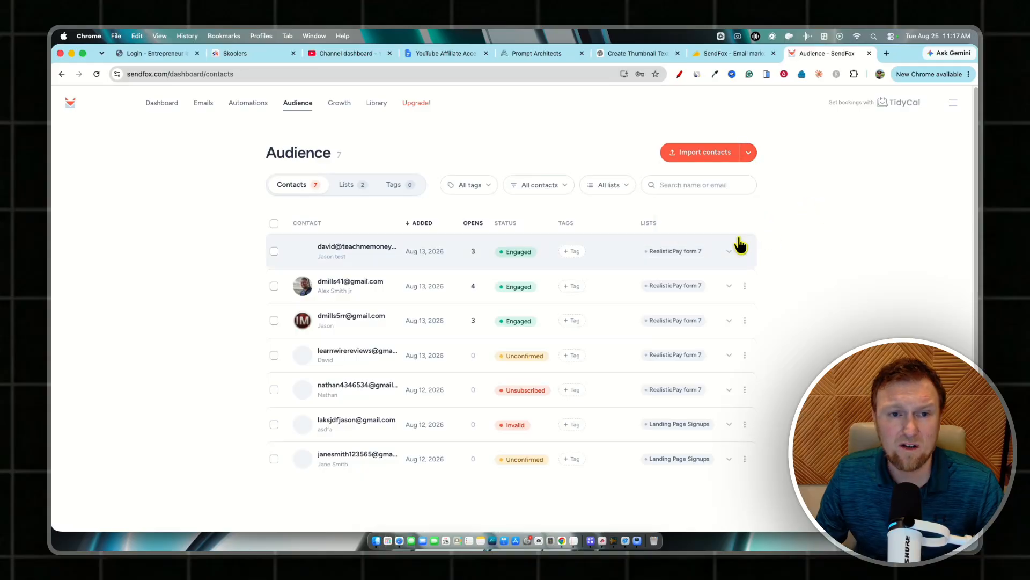
left_click(341, 108)
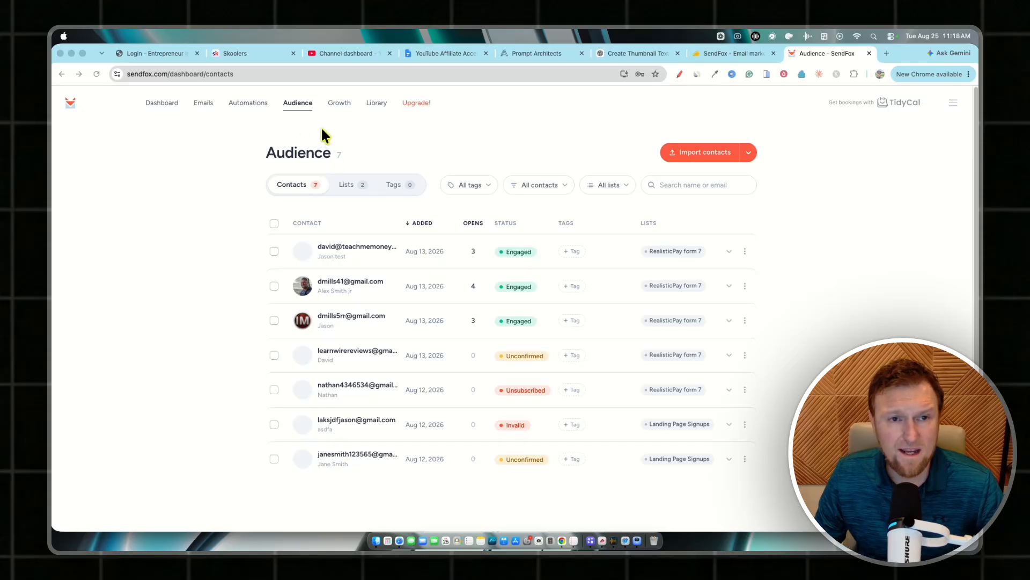
Create a new audience list named "How to make your first $500 online".
left_click(347, 185)
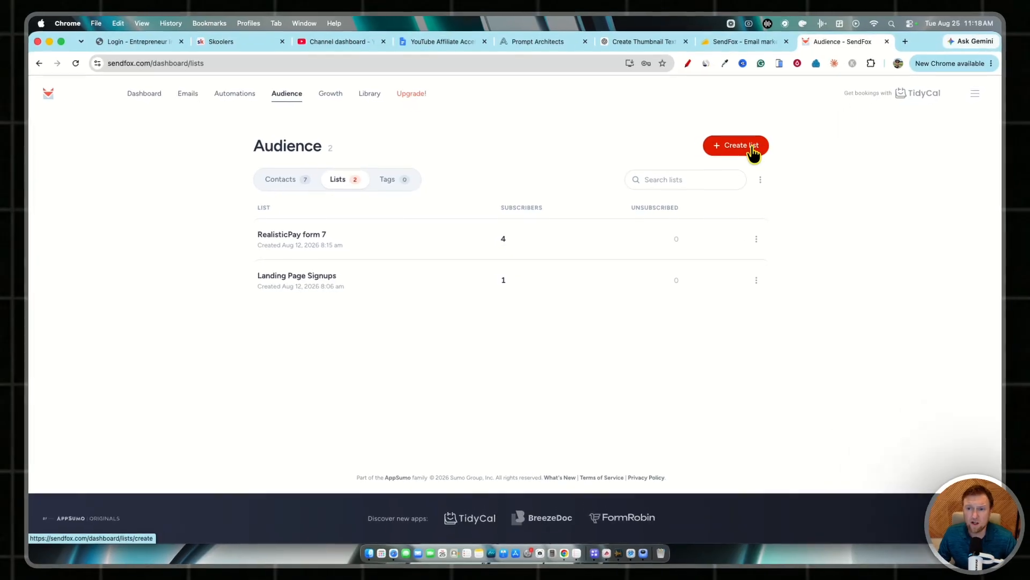
left_click(722, 155)
left_click(527, 207)
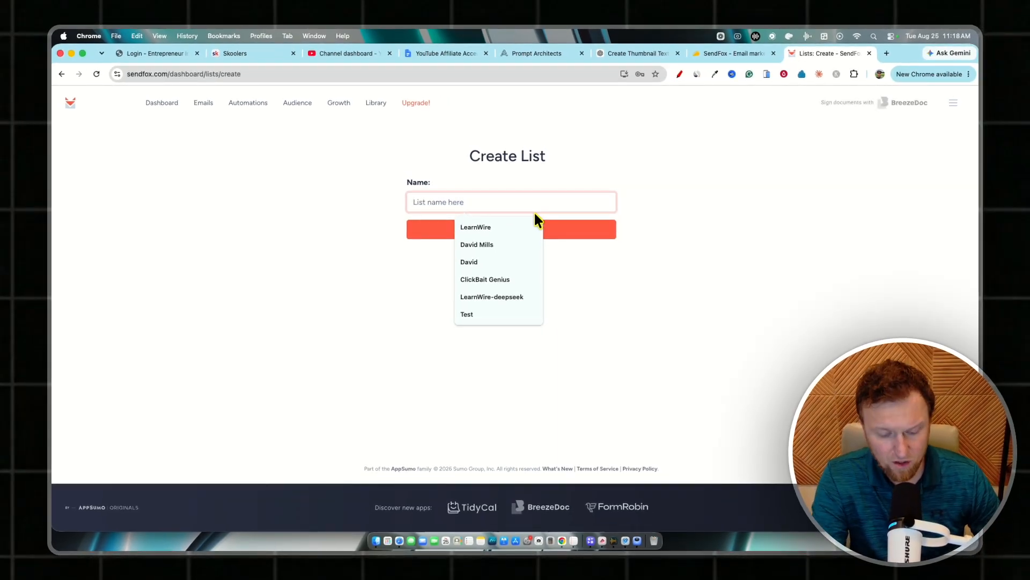
type("How to ma")
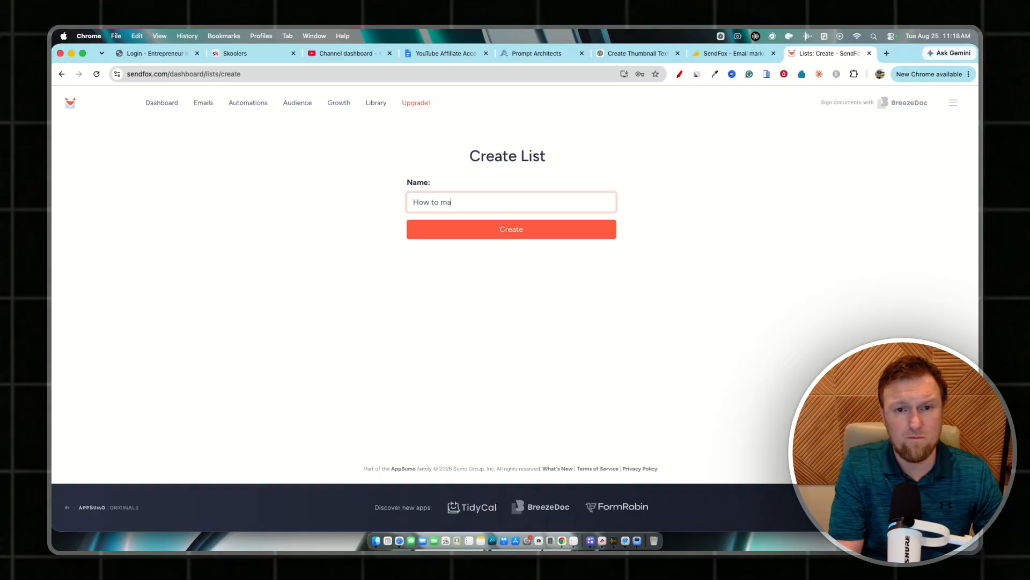
type("ke your first $500 online")
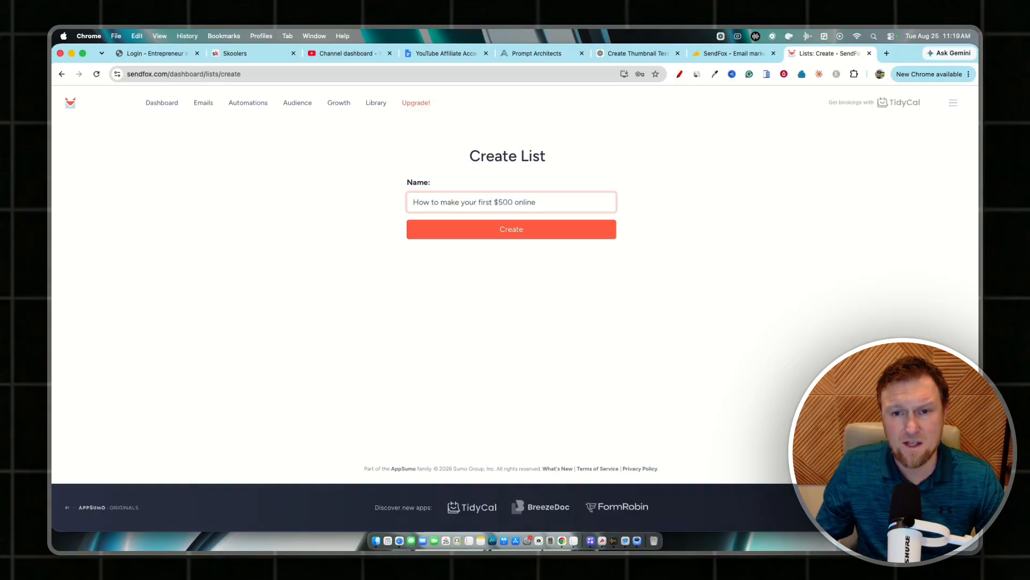
left_click(584, 235)
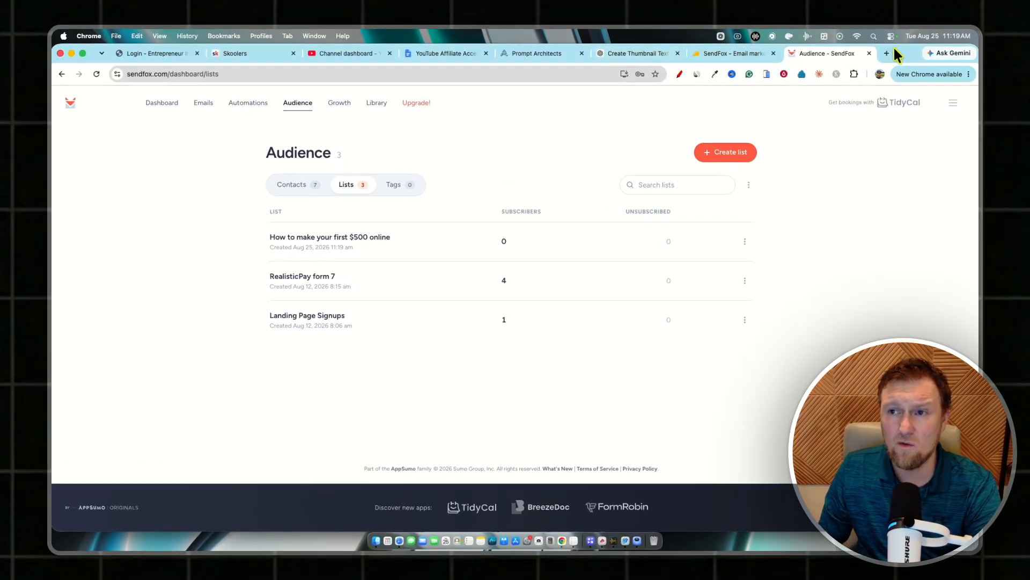
Open Claude in a new browser tab and switch the chat model to Opus 4.8.
left_click(886, 54)
type("clau")
key("Return")
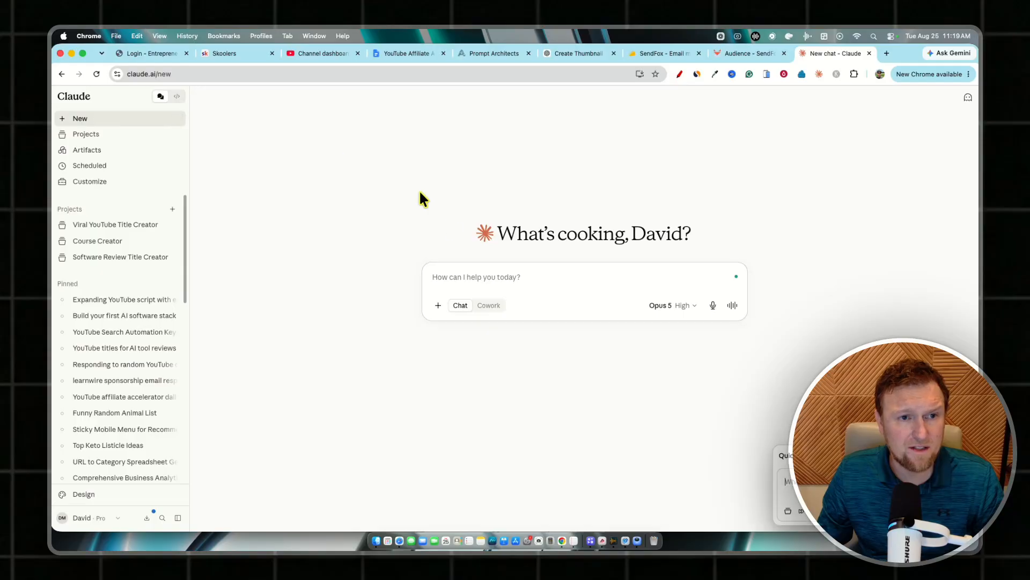
left_click(603, 306)
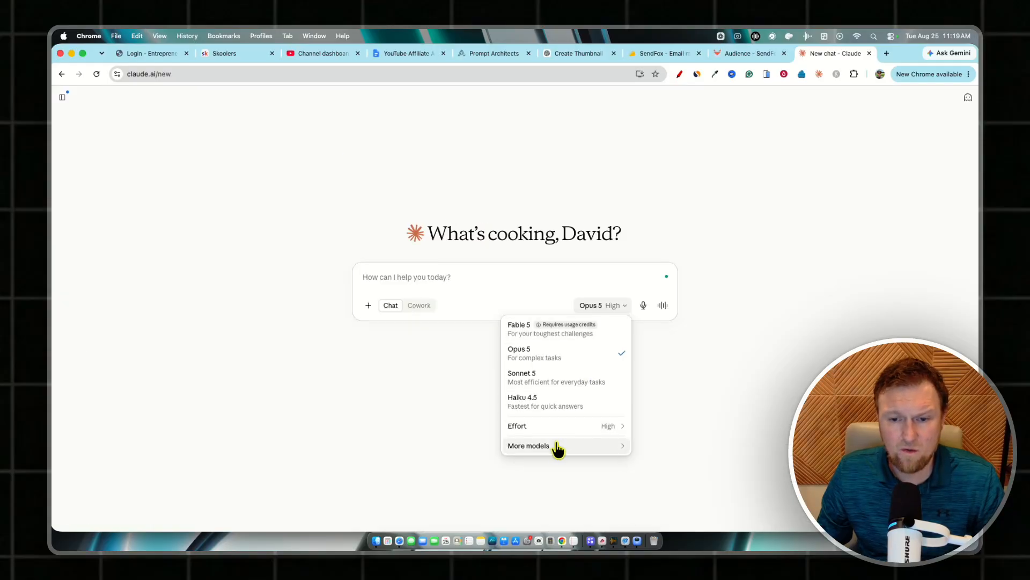
mouse_move(622, 448)
left_click(655, 450)
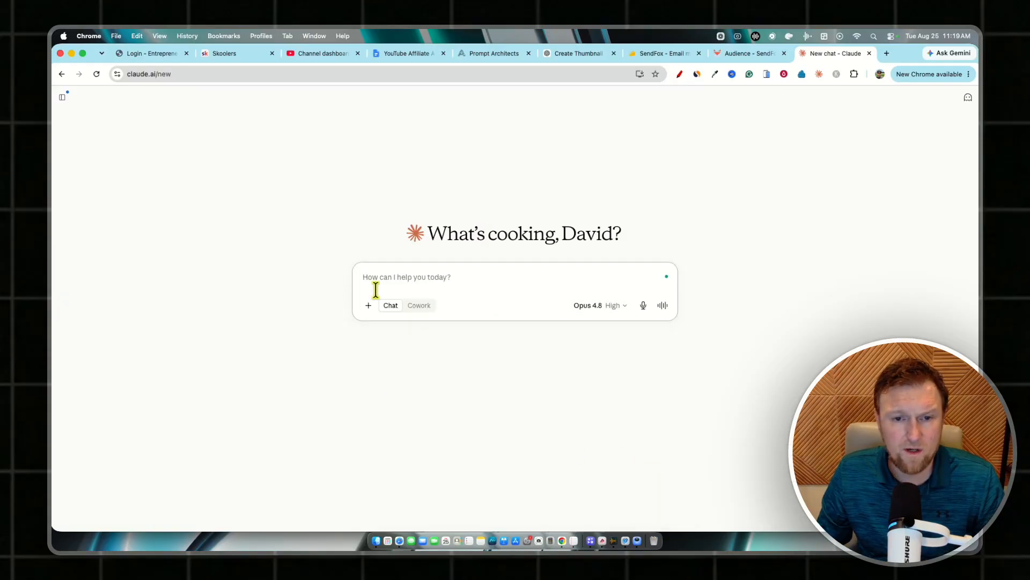
Request a 5 page lead magnet in fancy PDF format on making your first $500 online, using the extensively discussed YouTube affiliate marketing strategy.
type("create a")
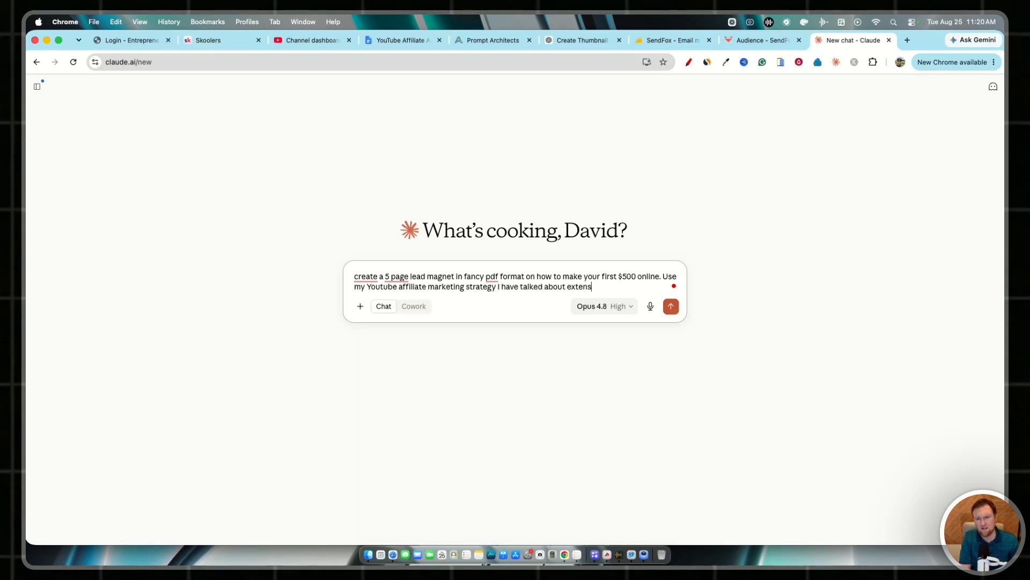
type("y.")
key("Return")
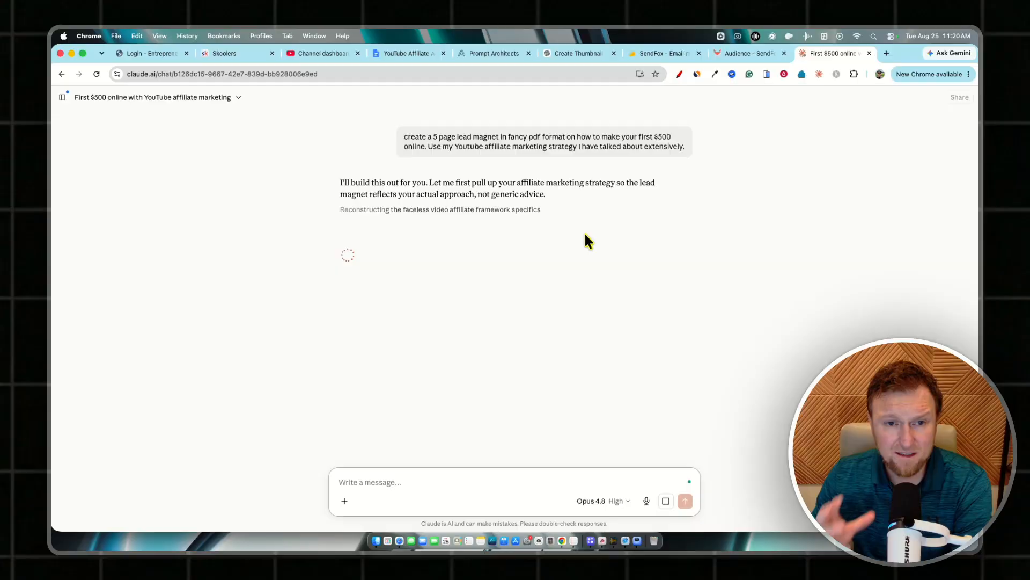
Return to SendFox and start a new Smart Page with the Smart Page Assistant.
left_click(734, 51)
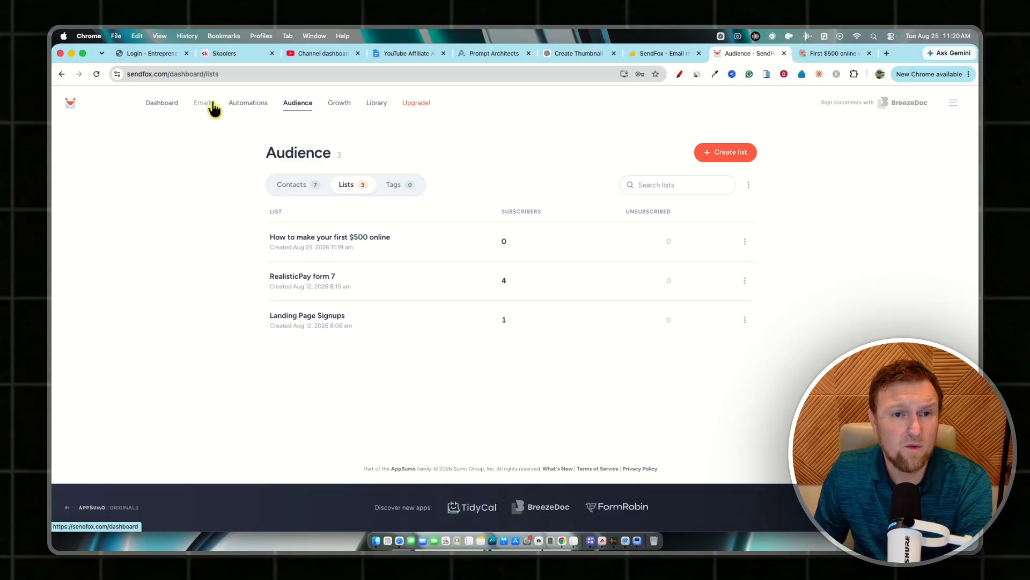
left_click(338, 103)
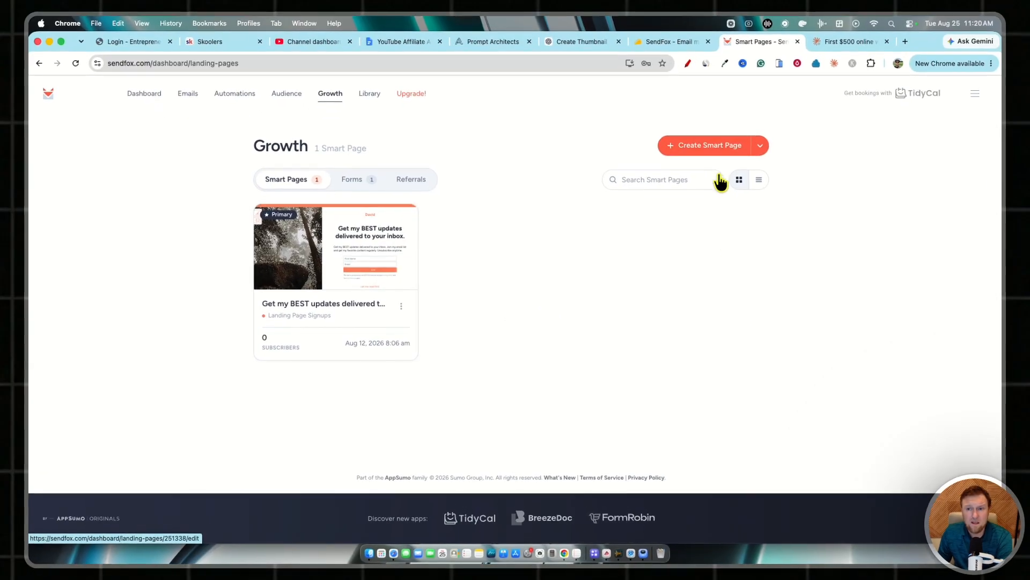
left_click(748, 153)
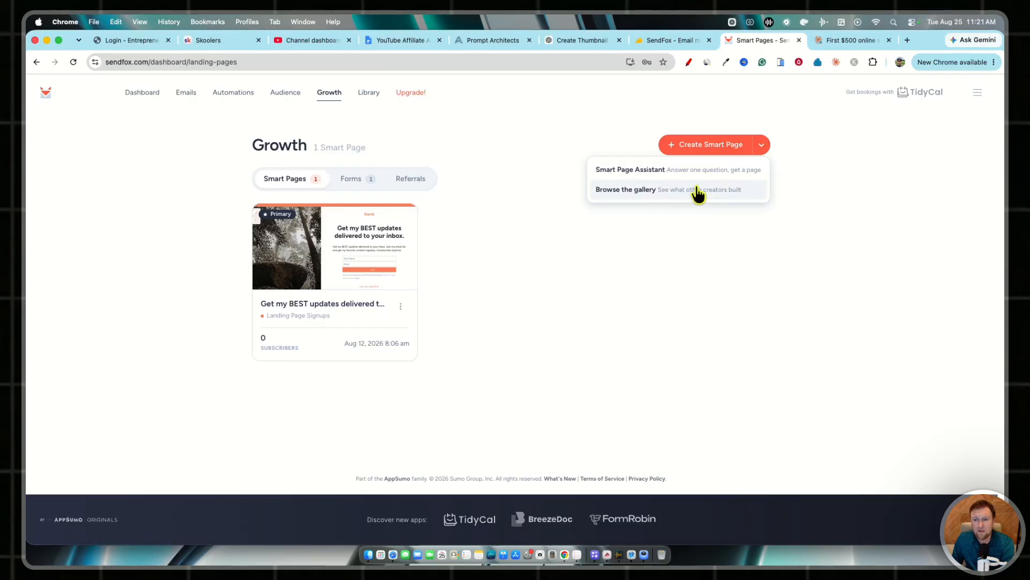
left_click(656, 176)
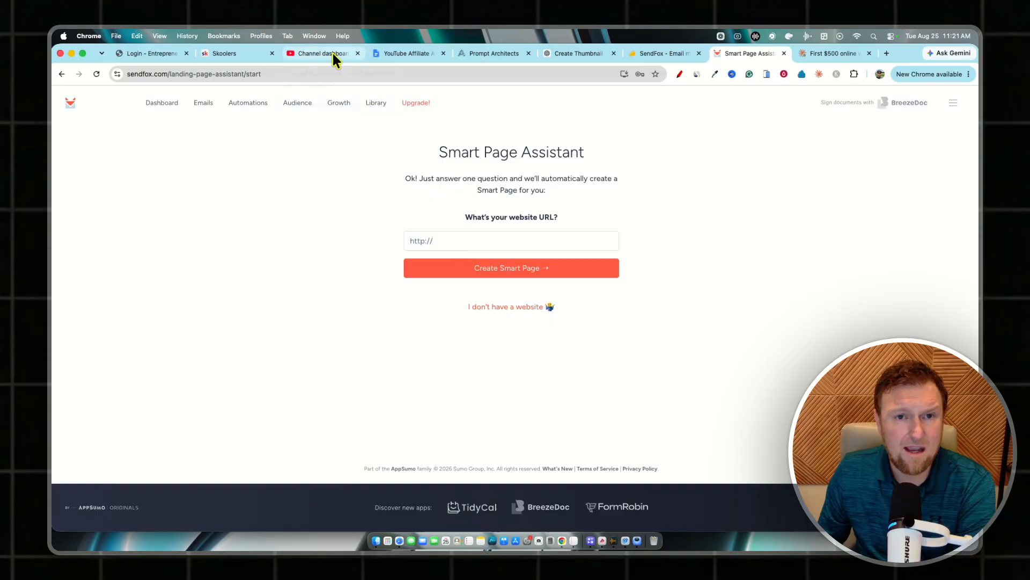
Open the YouTube Affiliate Accelerator community on Skool in a new tab and copy its About page URL.
left_click(887, 52)
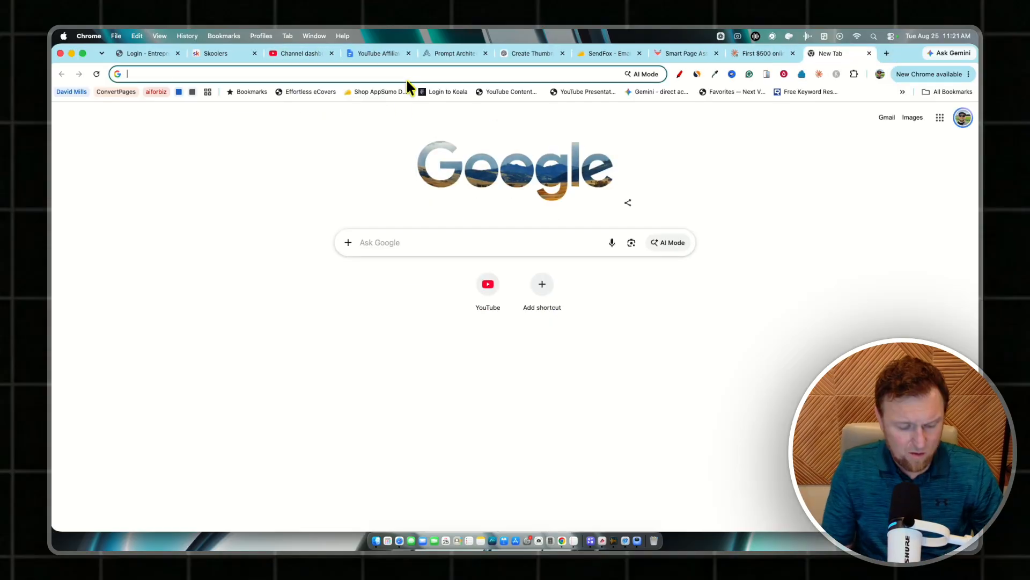
type("sko")
key("Return")
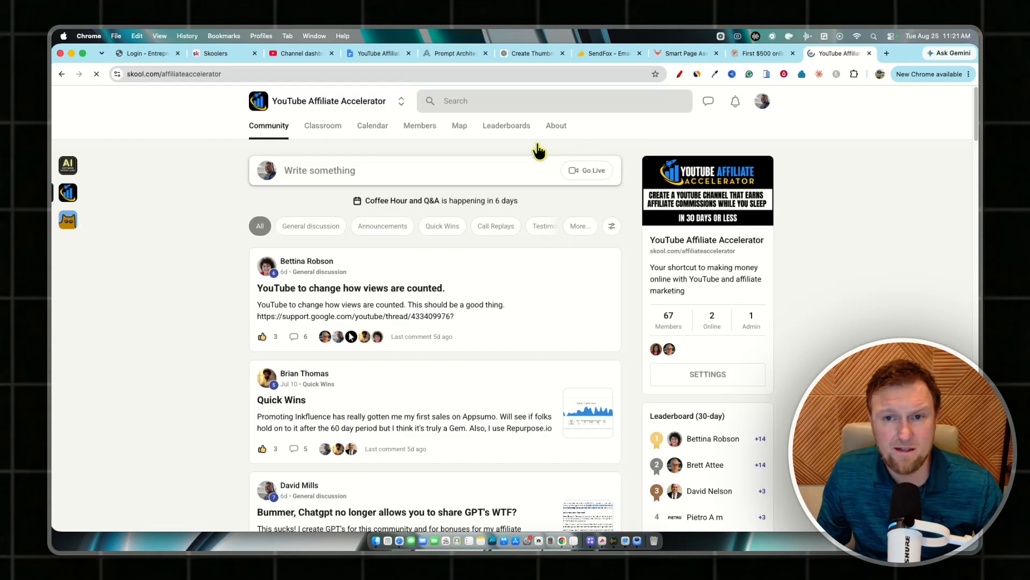
left_click(556, 126)
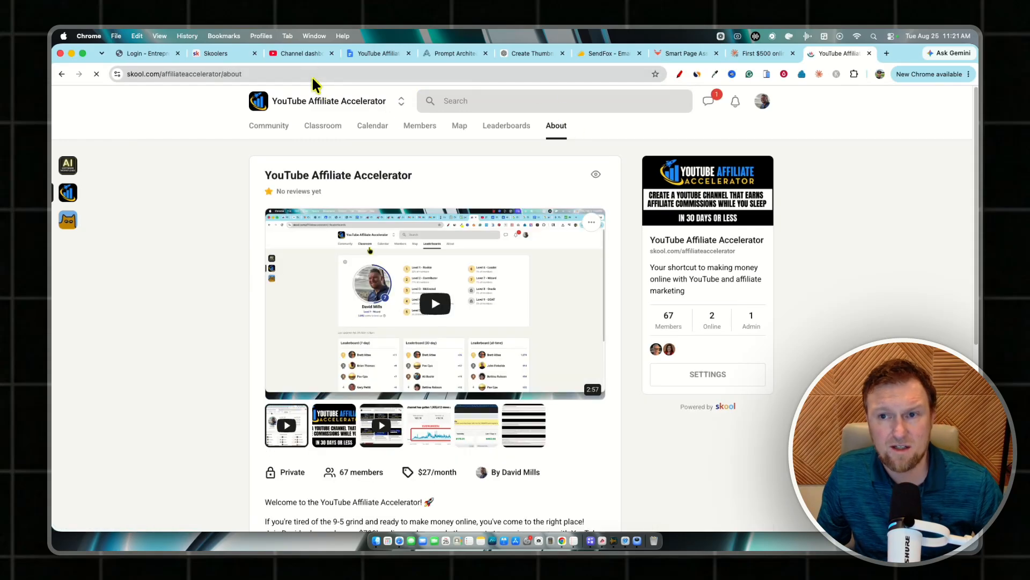
left_click(290, 74)
key("super+c")
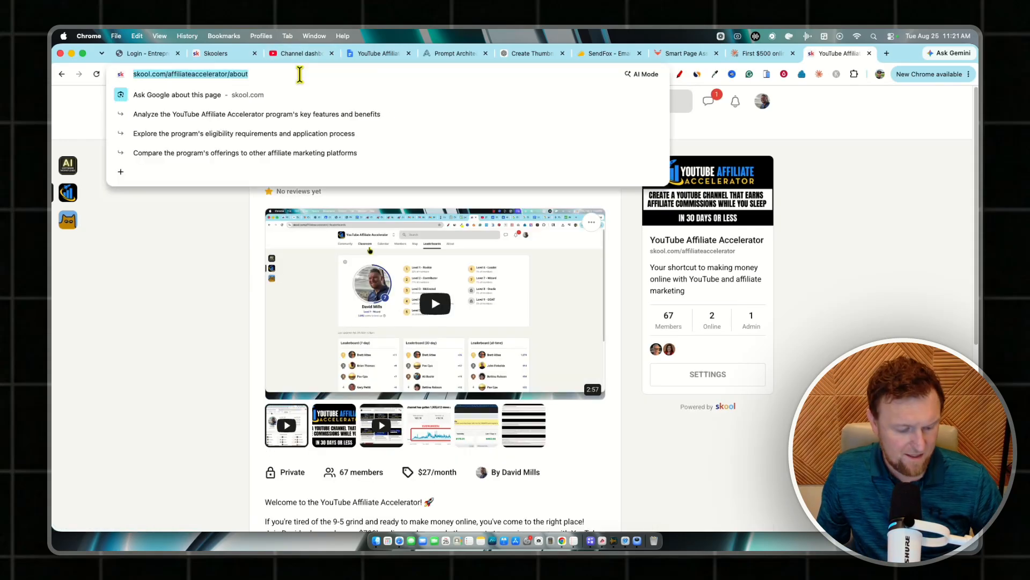
left_click(749, 53)
left_click(659, 54)
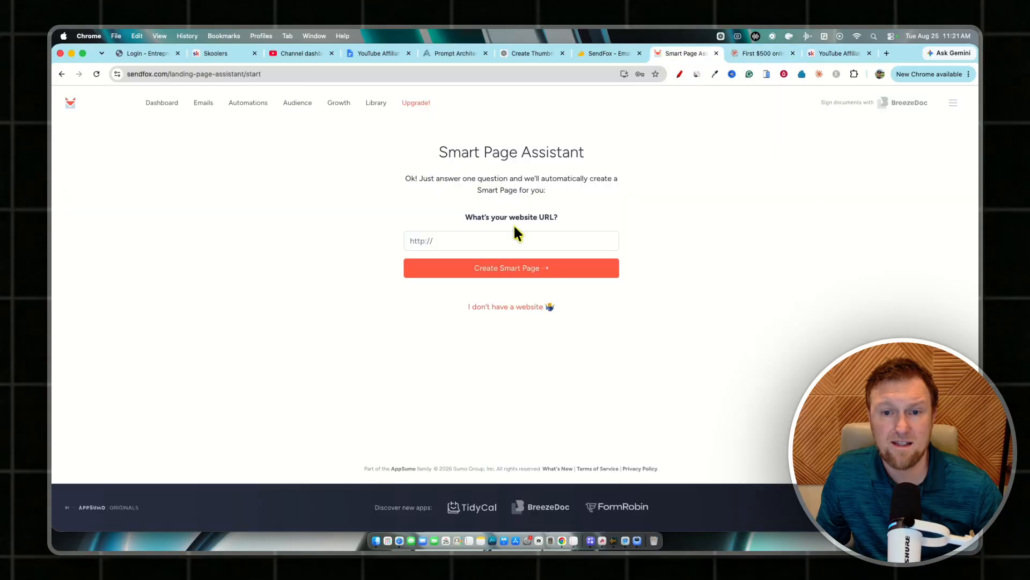
left_click(507, 239)
key("super+v")
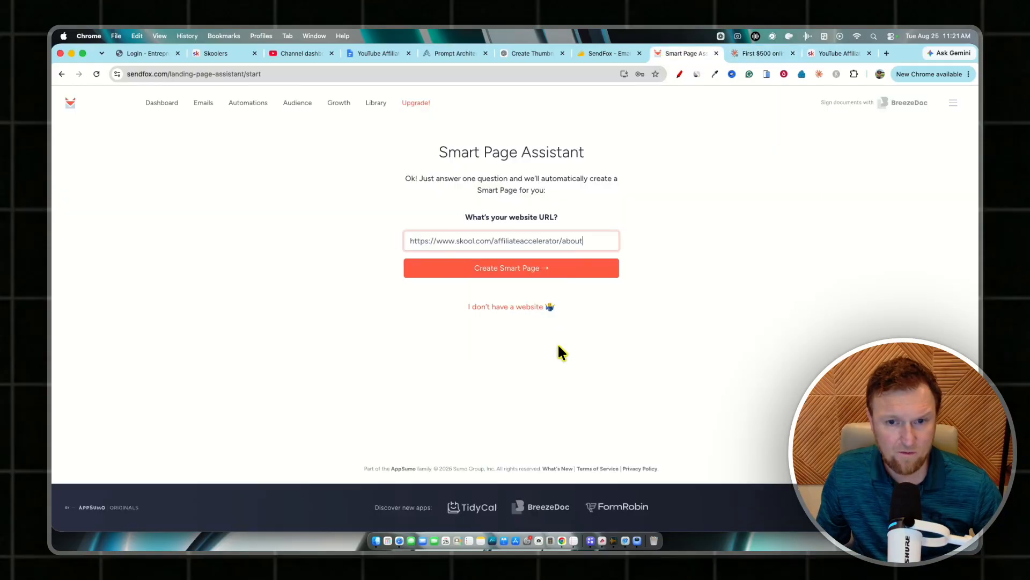
left_click(535, 272)
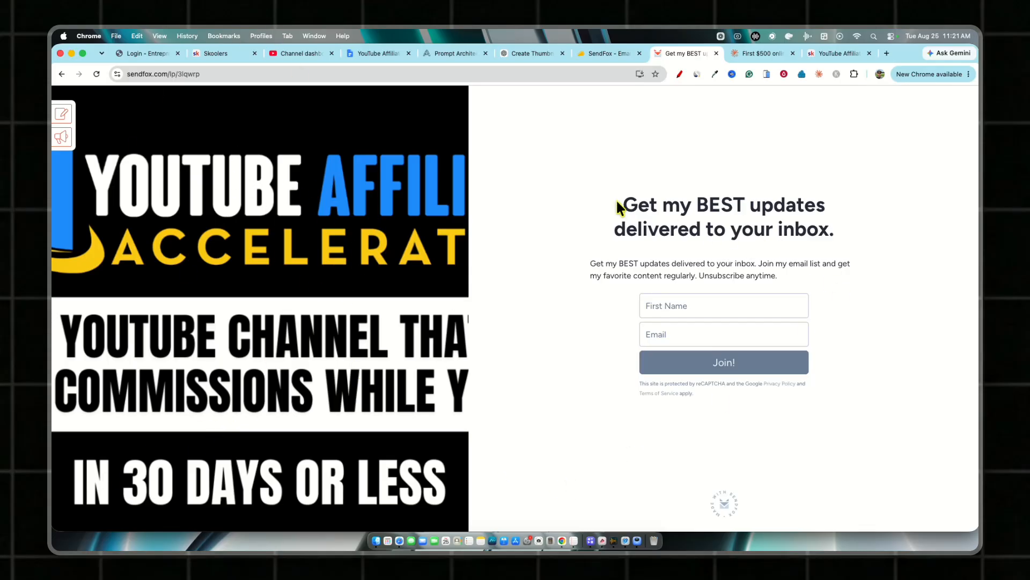
Review the headline and description text on the generated Smart Page.
left_click_drag(618, 205, 852, 268)
left_click(851, 268)
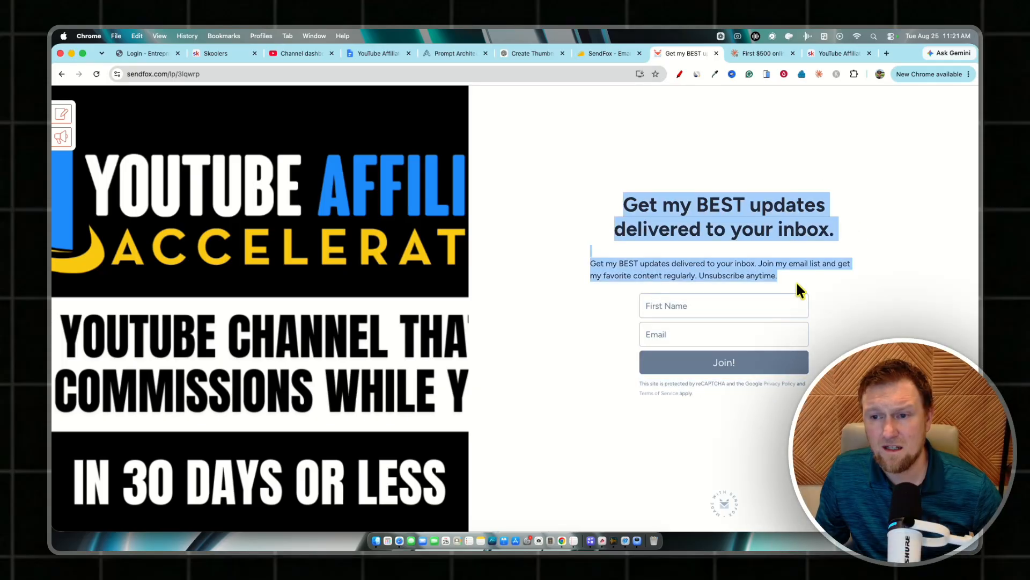
left_click(797, 281)
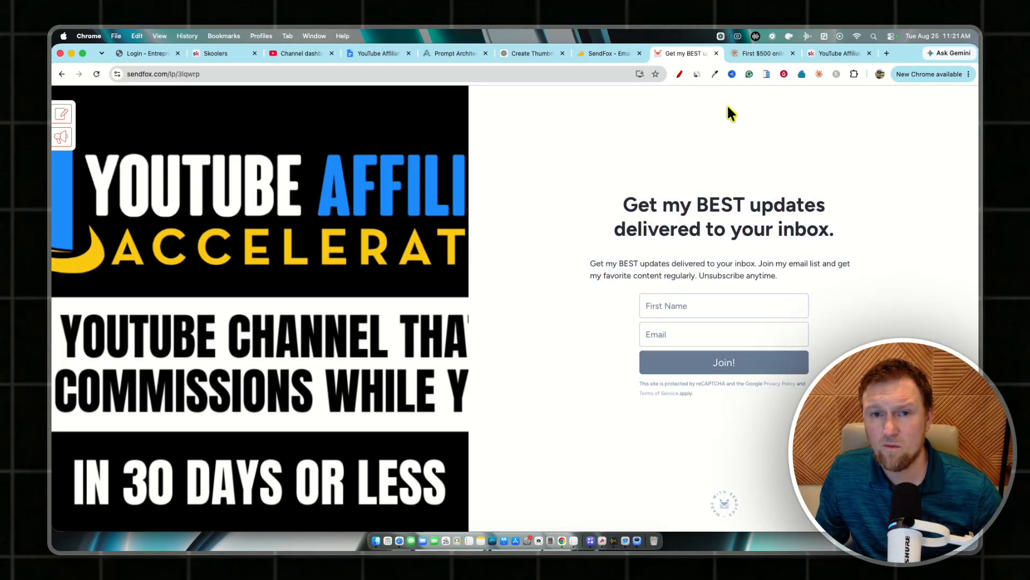
Open the generated Smart Page for editing and check its preview in both mobile and desktop layouts.
mouse_move(65, 139)
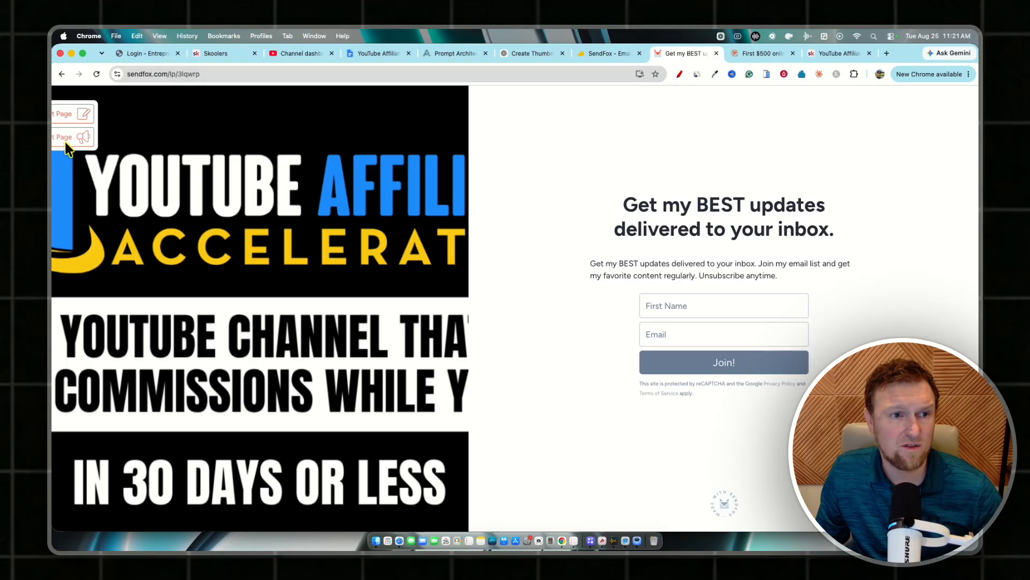
left_click(114, 117)
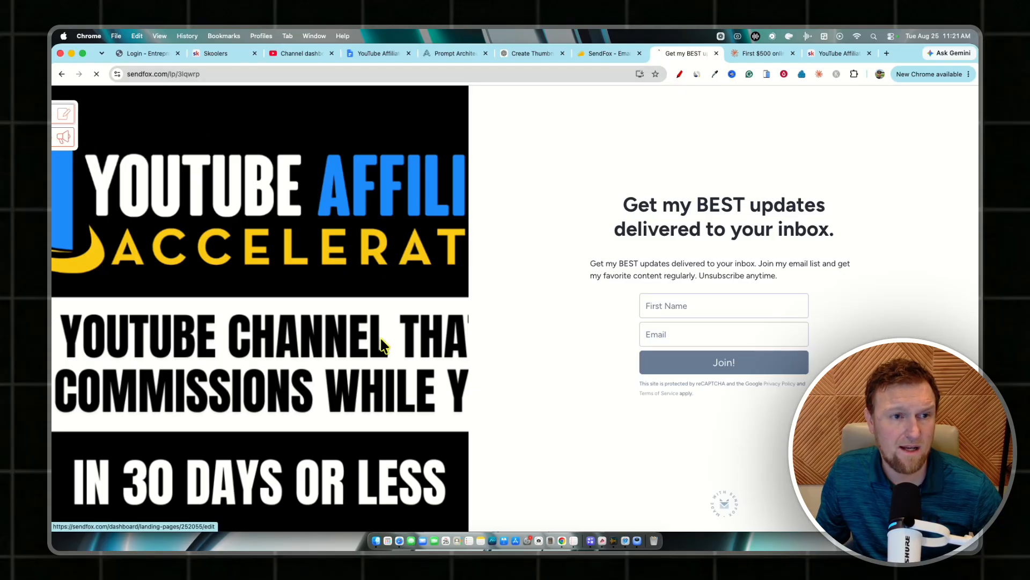
scroll(644, 426, "down", 3)
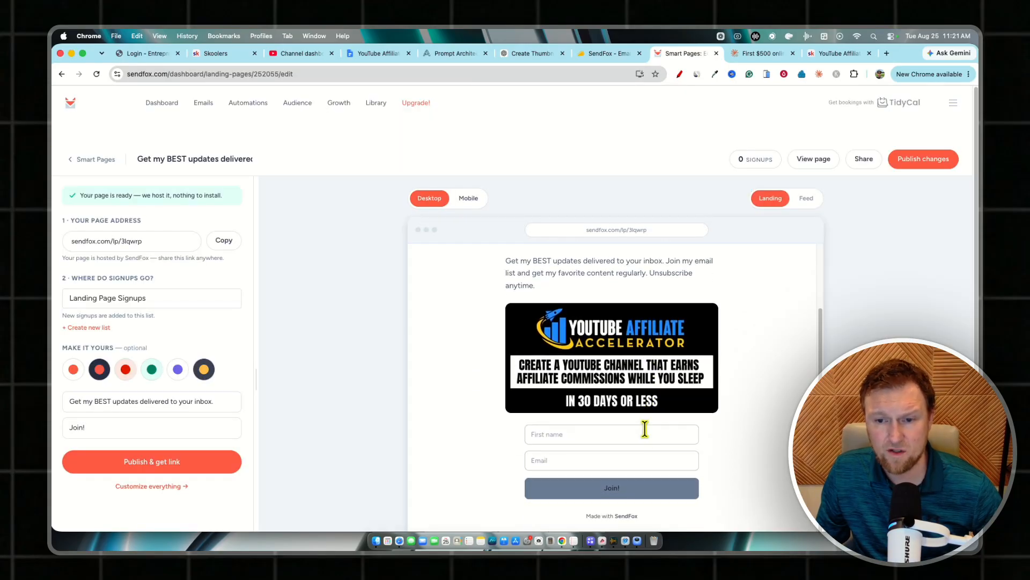
scroll(609, 357, "up", 2)
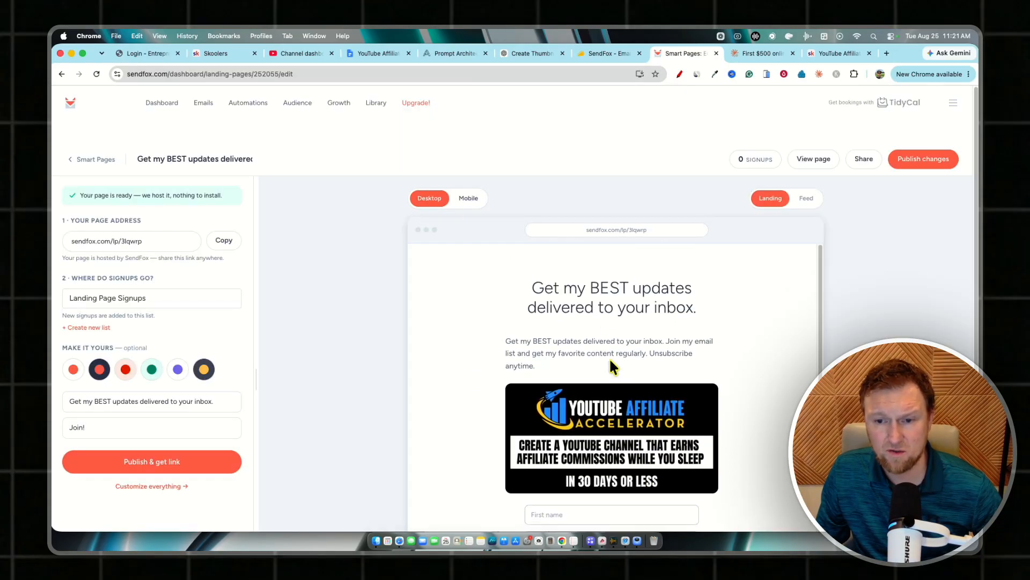
left_click(469, 199)
left_click(427, 199)
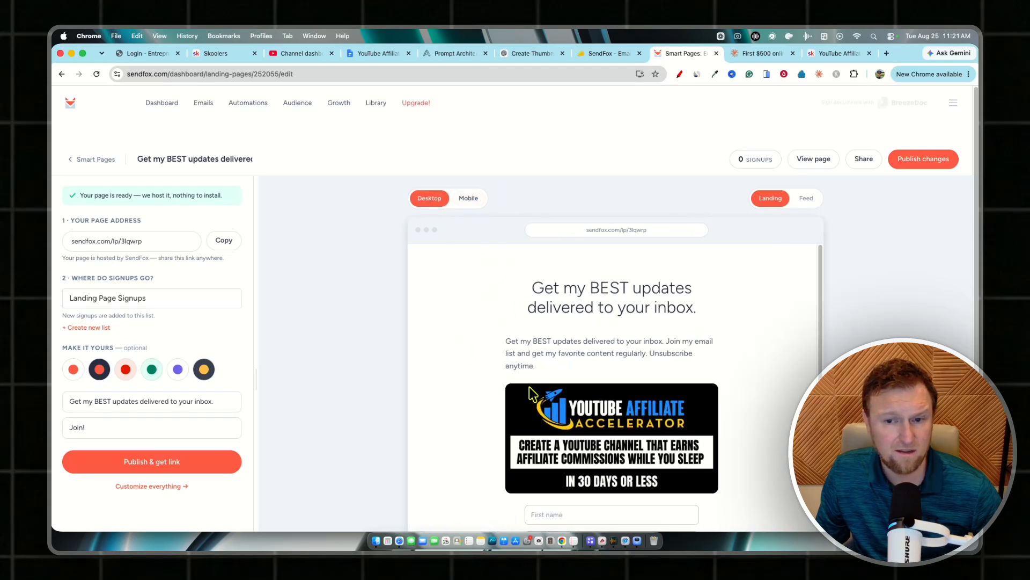
scroll(501, 102, "down", 1)
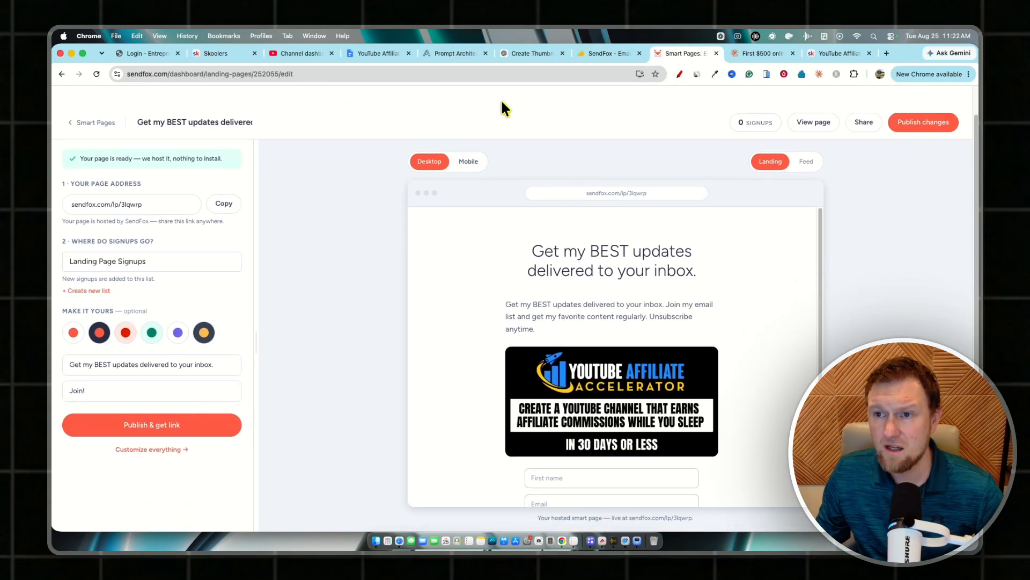
Change the Smart Page headline to "Exactly How to Make Your First $500 Online Starting Today".
triple_click(69, 369)
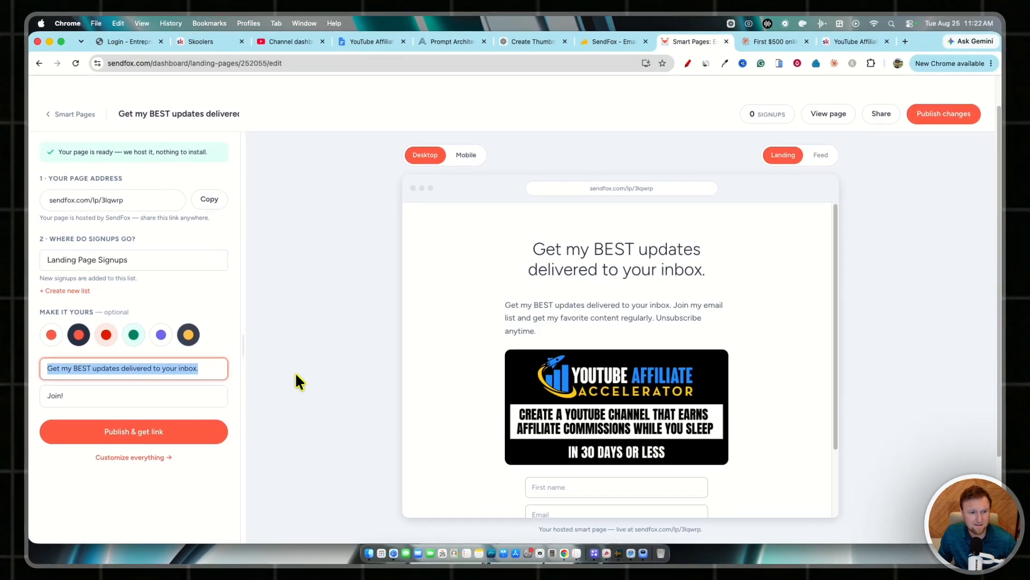
type("Exactly How to")
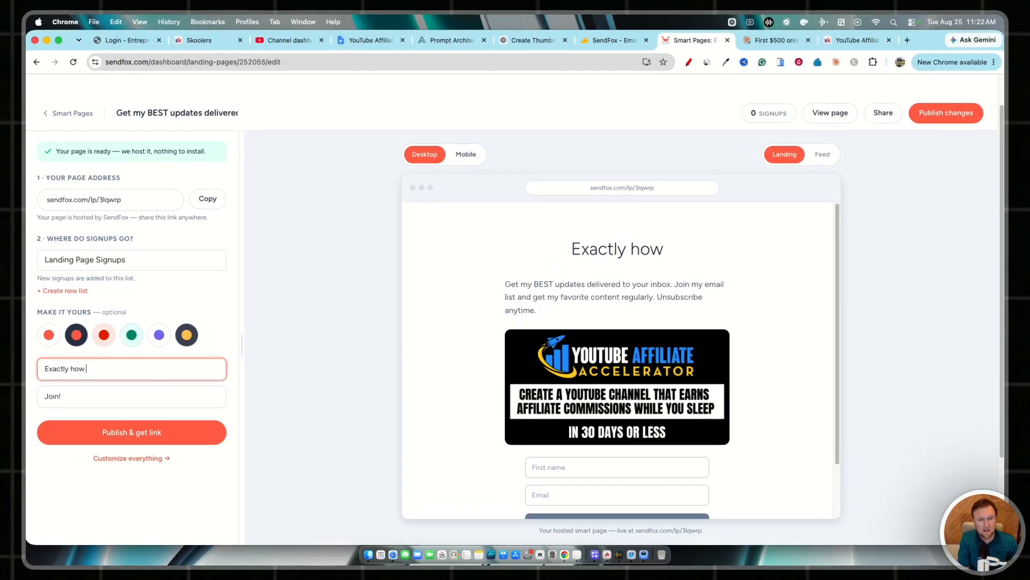
type(" Make Y")
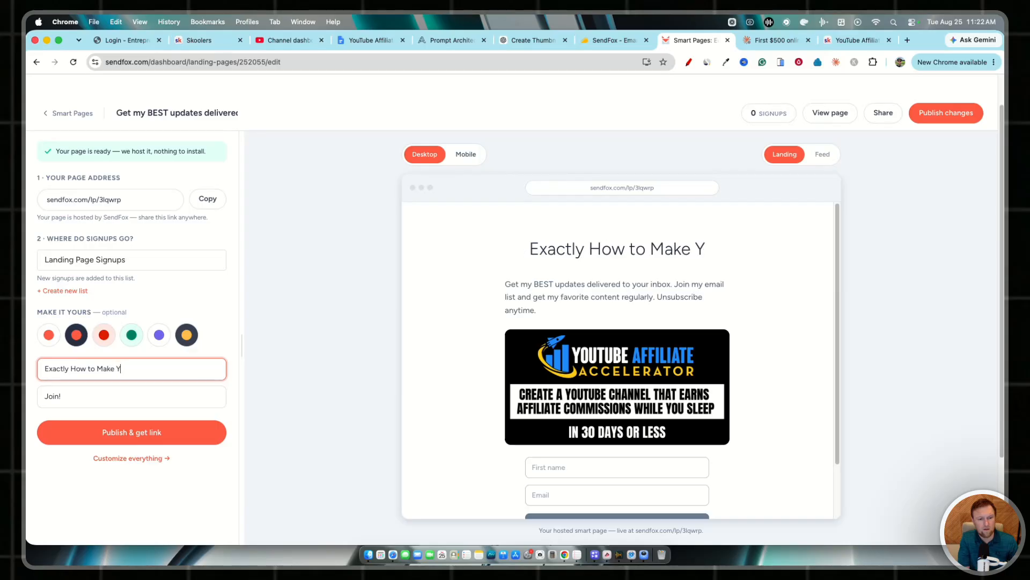
type("our First $500")
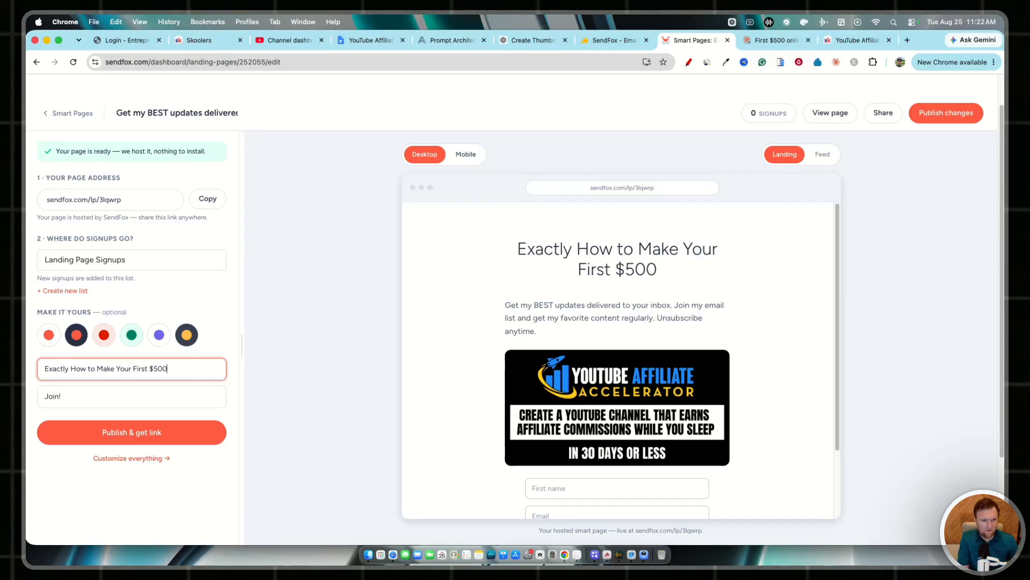
type(" Online Starting")
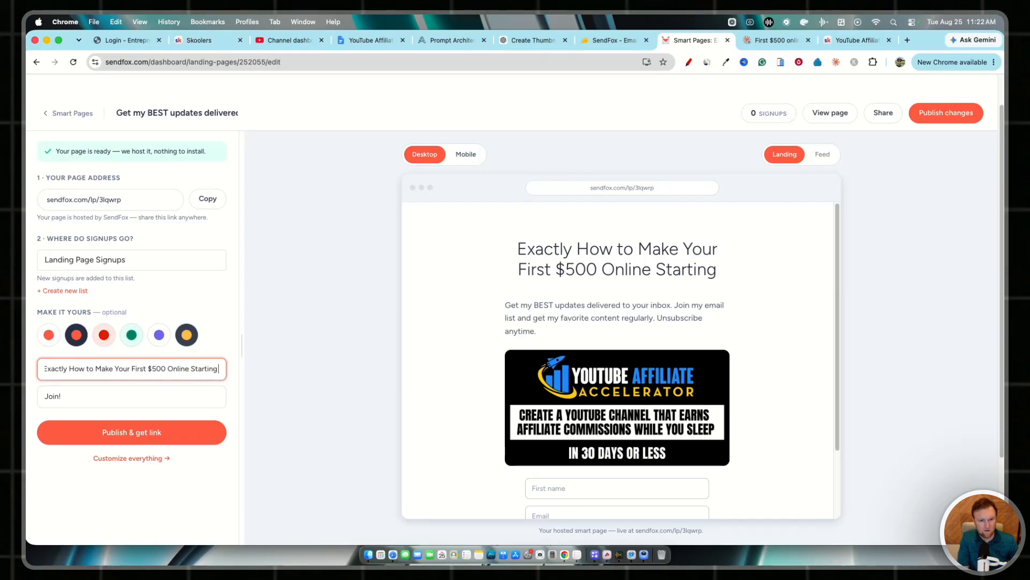
type(" Today")
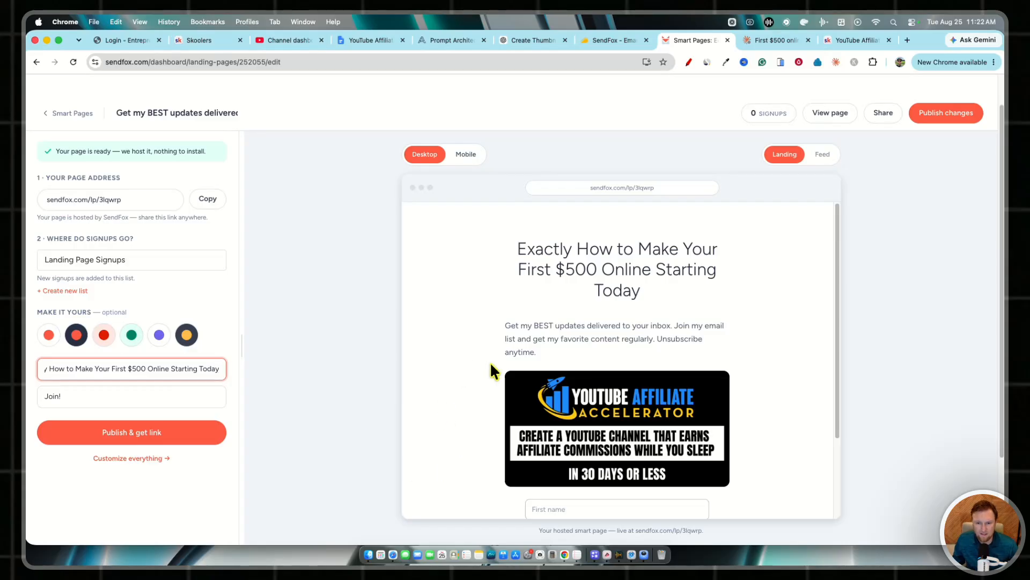
scroll(490, 369, "down", 1)
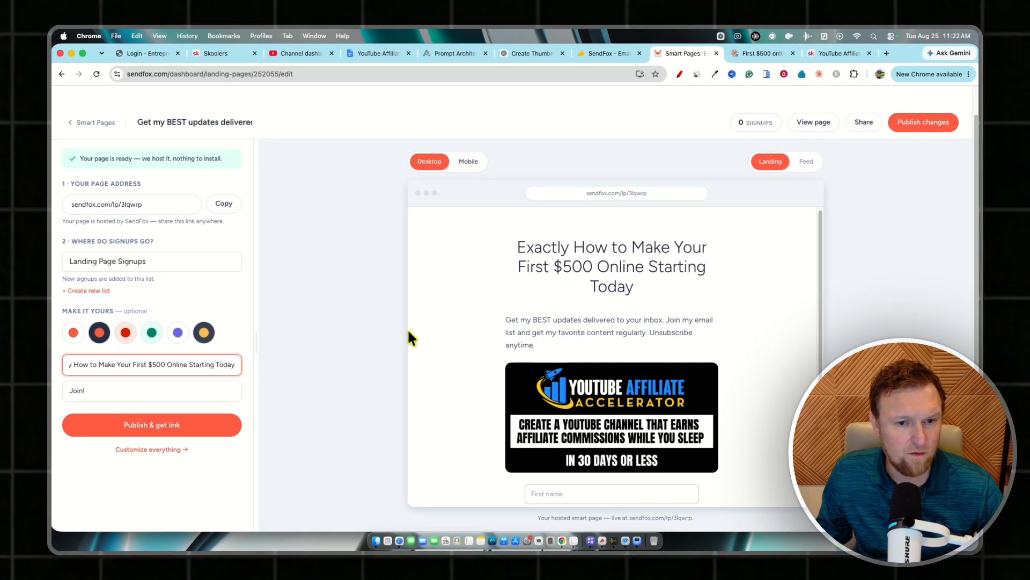
left_click(402, 331)
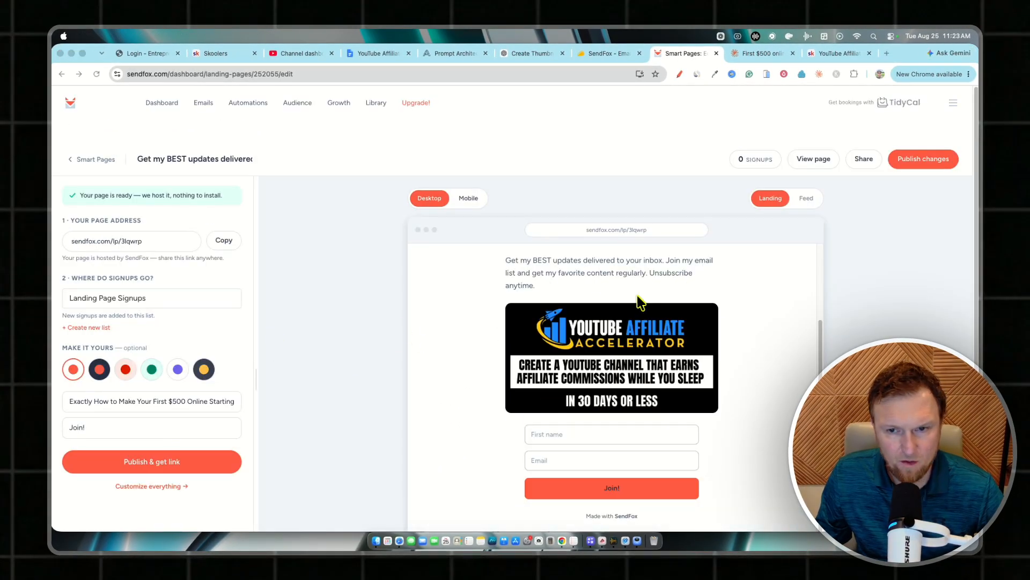
Try the green and red colour themes, settle on the dark theme with a yellow button, and check the preview.
left_click(599, 272)
double_click(571, 273)
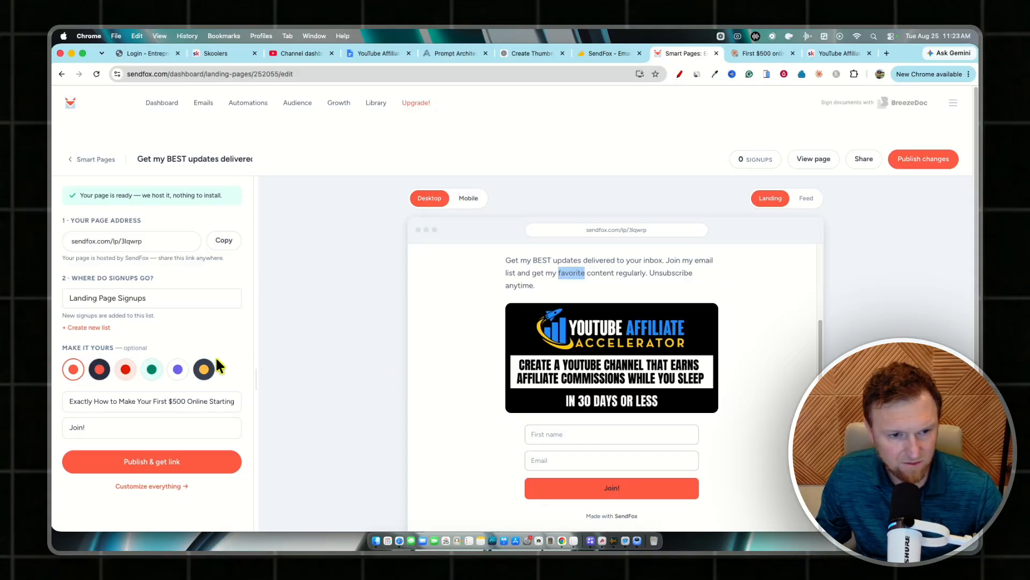
left_click(150, 371)
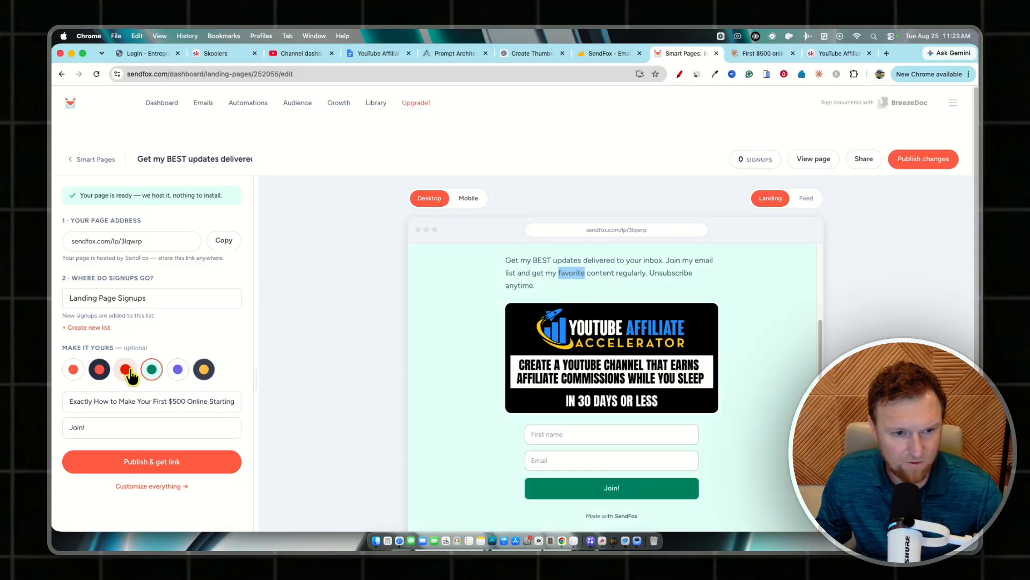
left_click(128, 372)
left_click(203, 370)
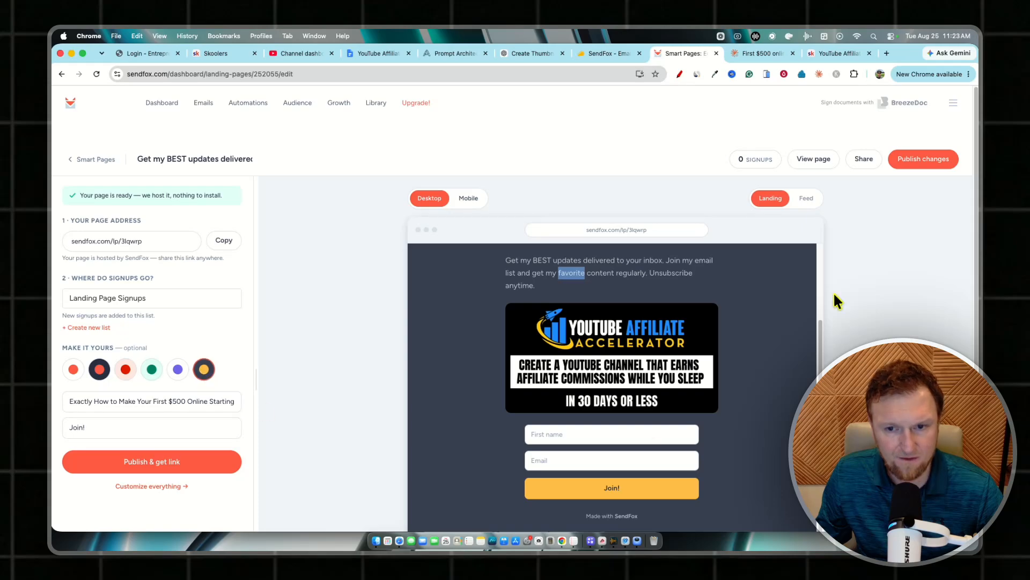
scroll(731, 374, "down", 5)
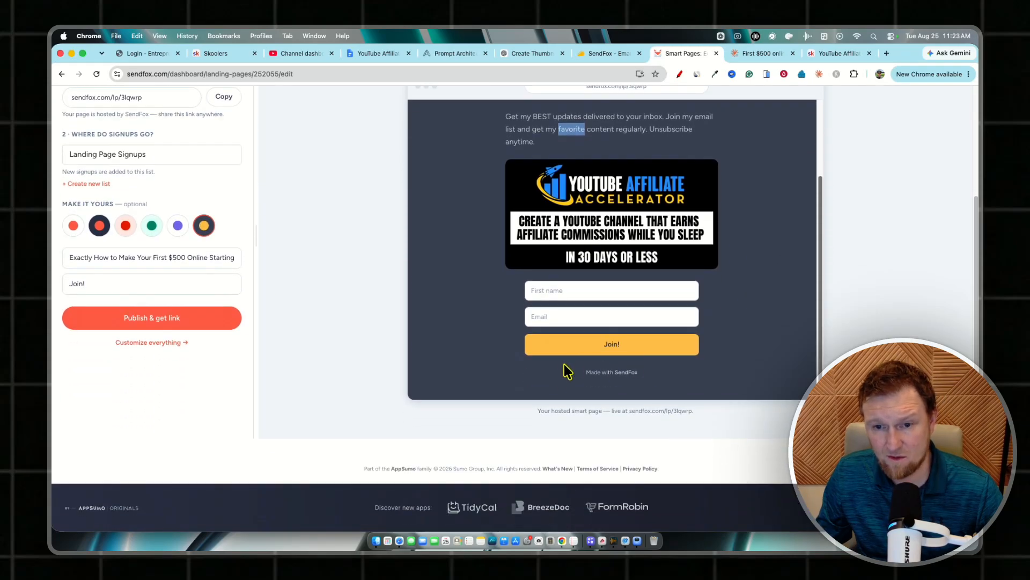
scroll(565, 365, "up", 4)
scroll(570, 267, "down", 2)
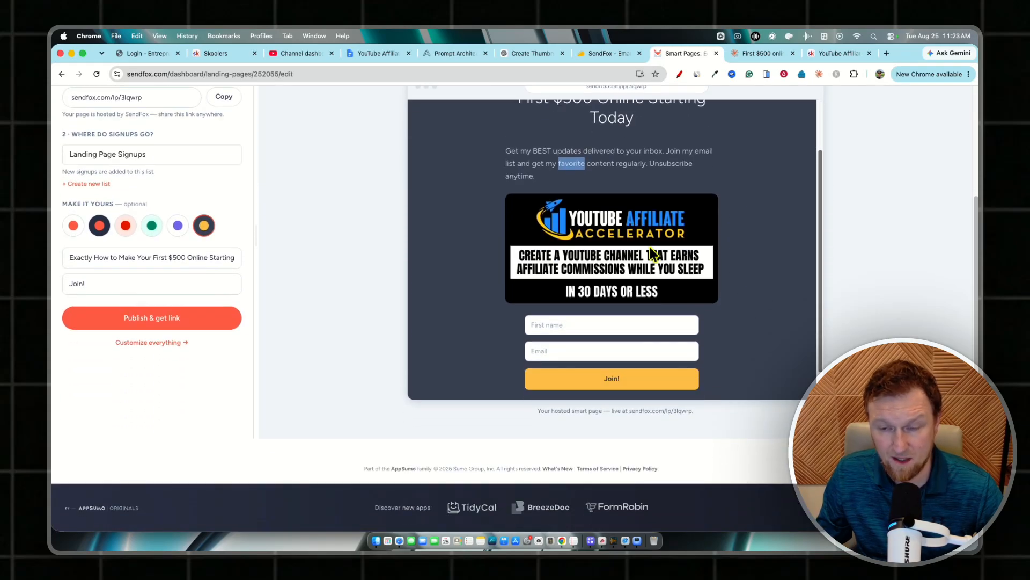
scroll(600, 299, "down", 1)
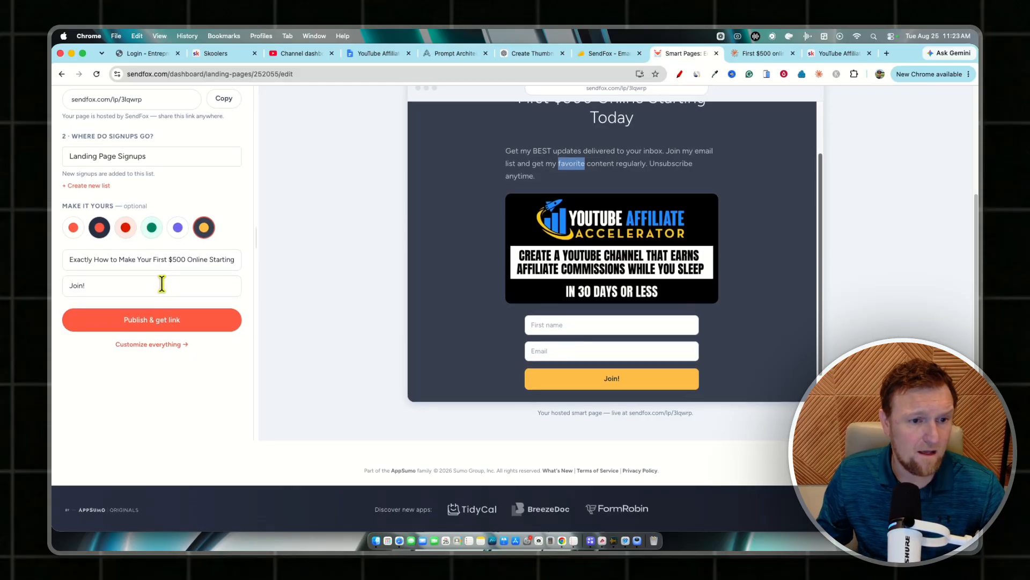
Replace the body text with "I will show you in this short PDF guide exaclty how I a made over $700k with simple affiliate marketing and FREE traffic.".
scroll(161, 297, "up", 3)
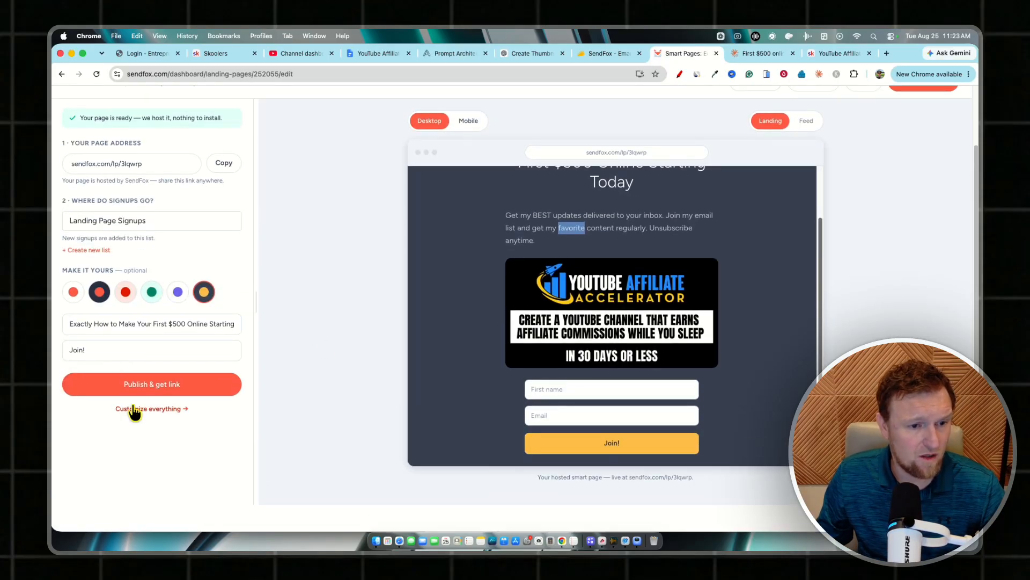
left_click(139, 410)
scroll(154, 386, "down", 1)
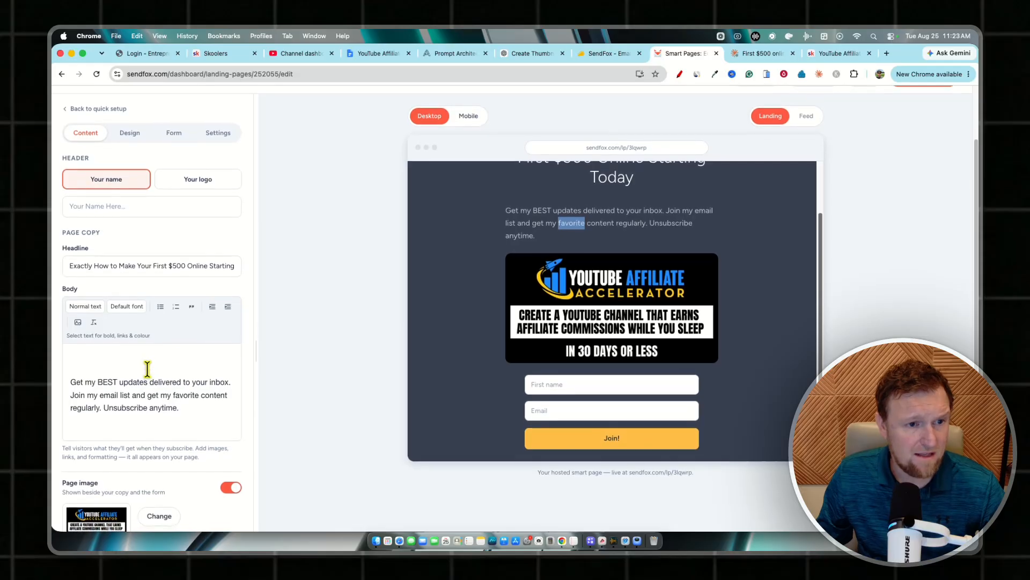
left_click(103, 263)
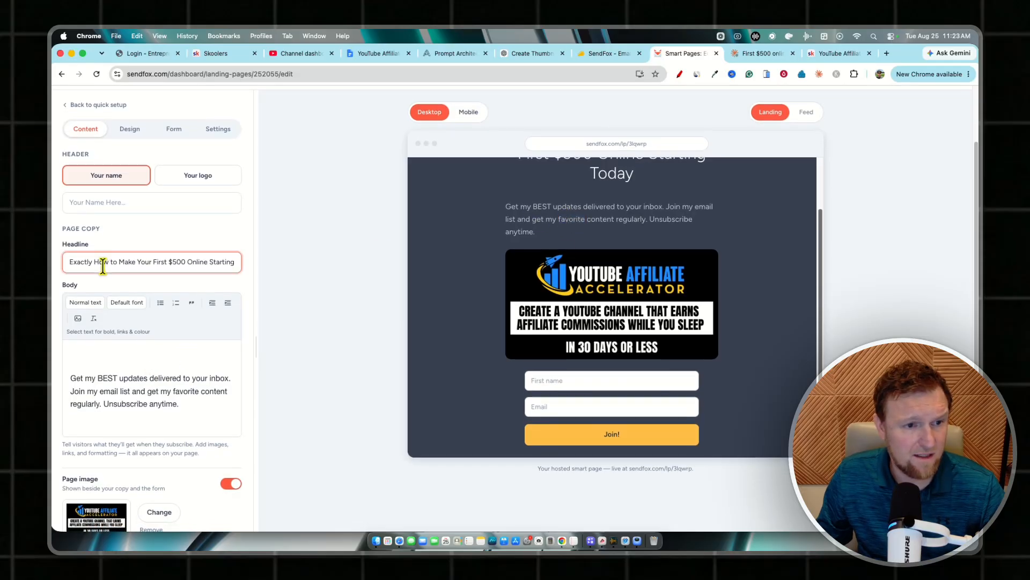
left_click_drag(186, 406, 58, 387)
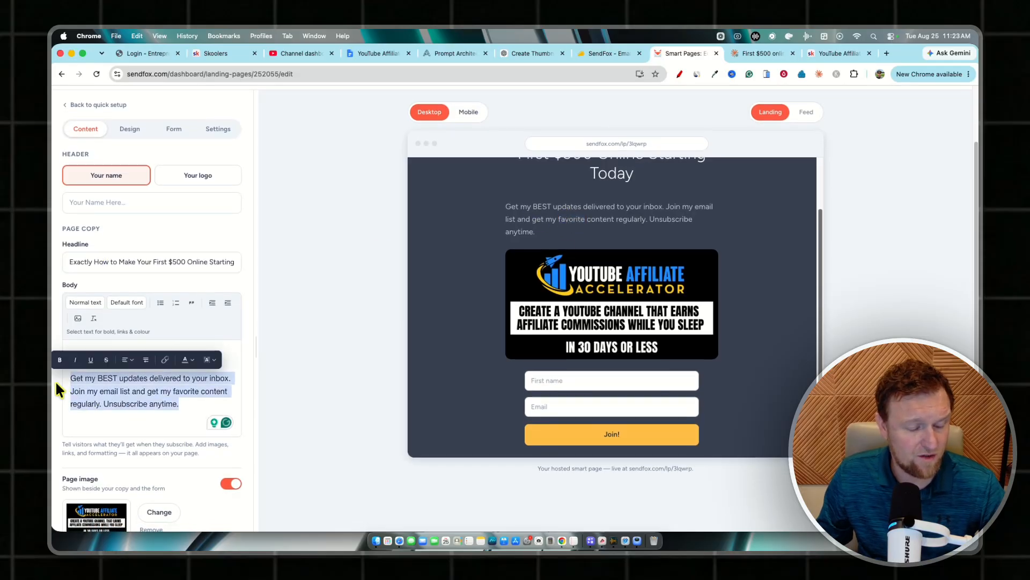
type("I will show you in this")
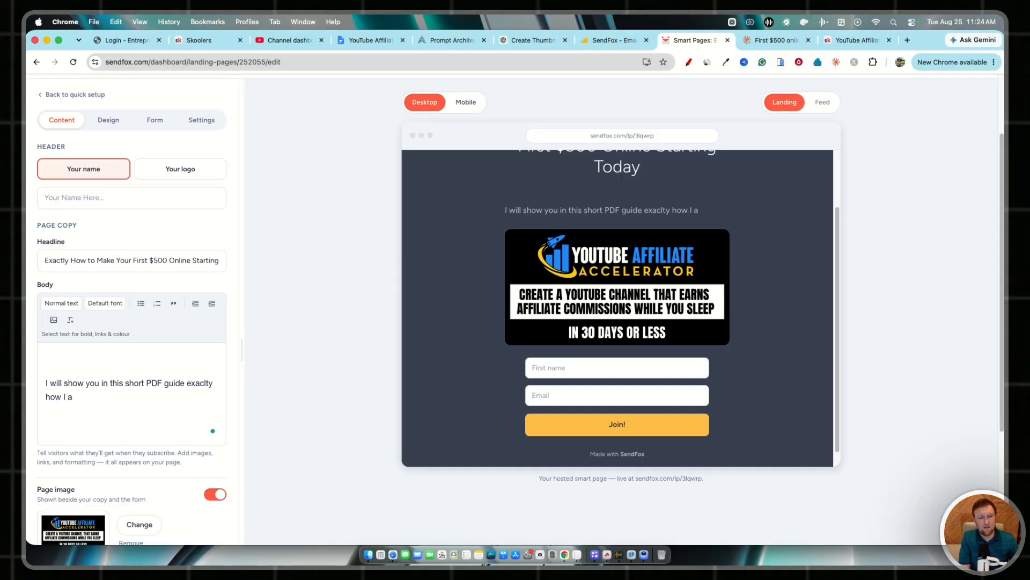
type("short PDF guide exaclty how I a made over $700k with simple affiliate marke")
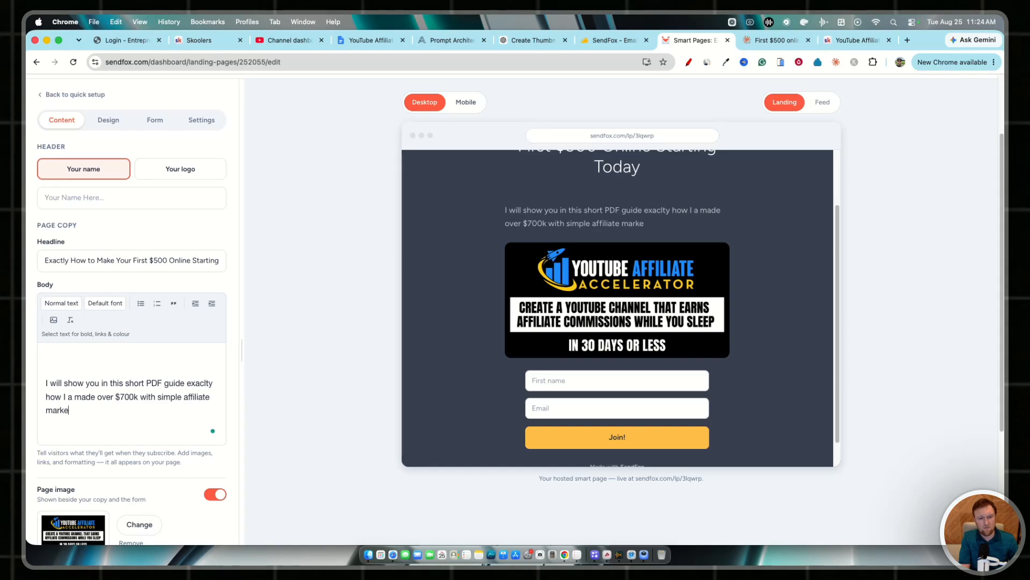
key("BackSpace")
key("BackSpace")
type("FREE traffic.")
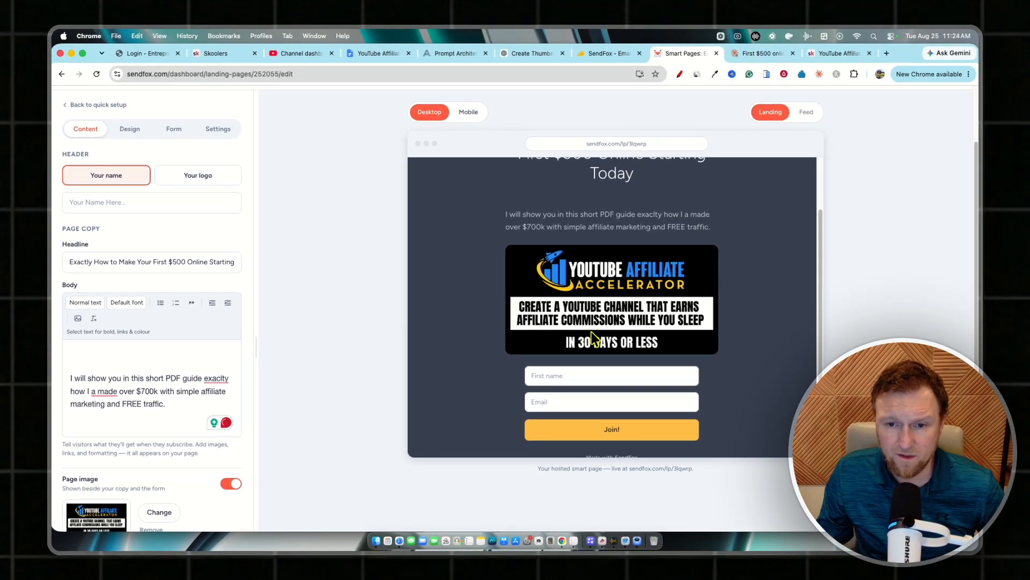
Look over the page image, feed page and header options, and publish the Smart Page's changes.
scroll(591, 331, "down", 1)
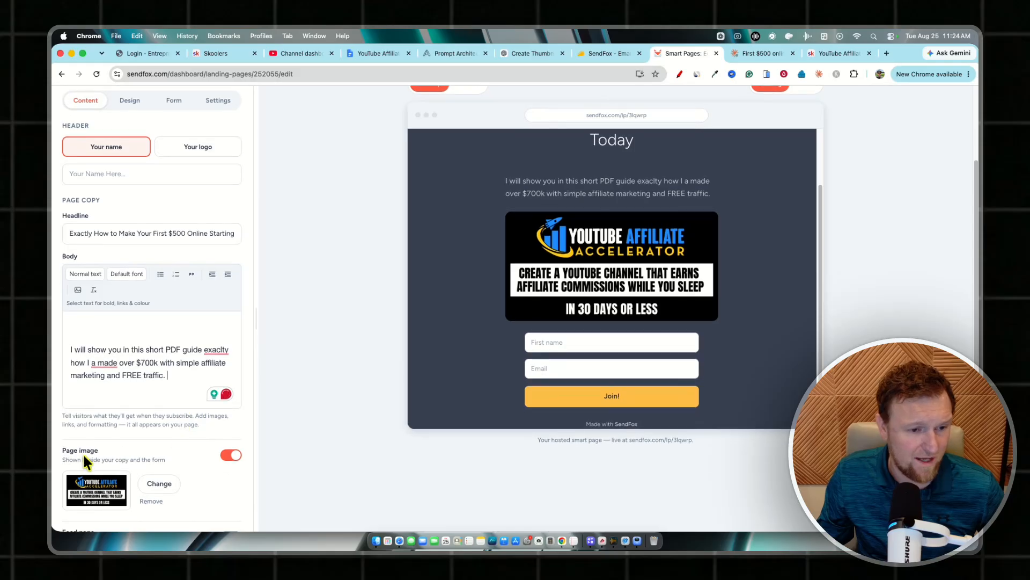
scroll(134, 453, "down", 5)
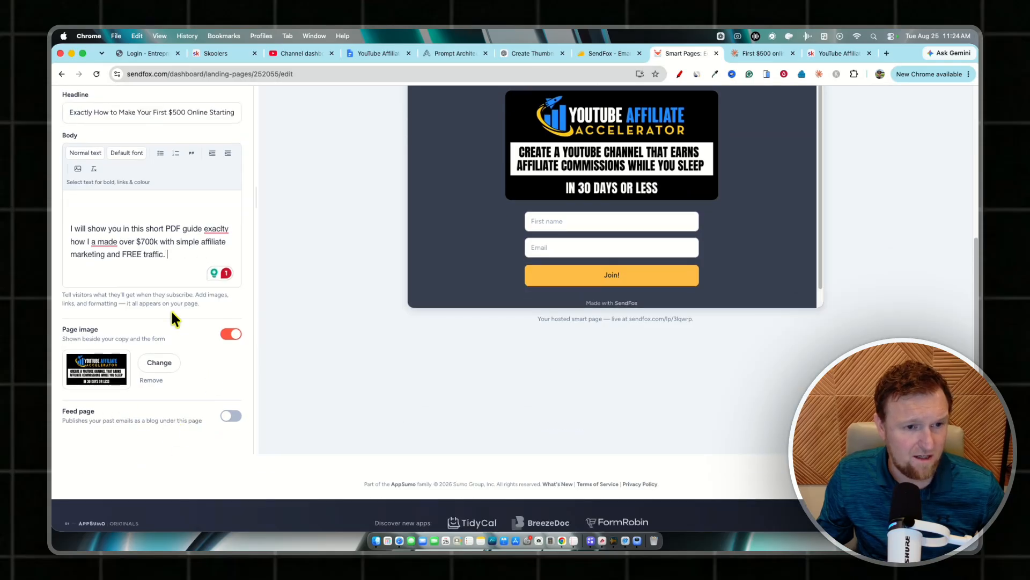
scroll(172, 319, "up", 8)
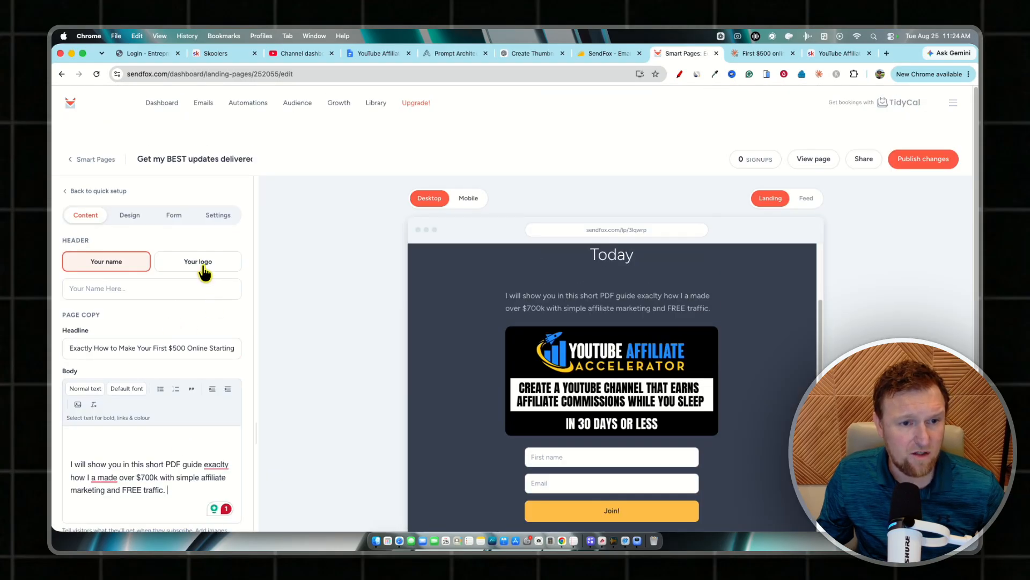
left_click(918, 164)
left_click_drag(918, 166, 930, 243)
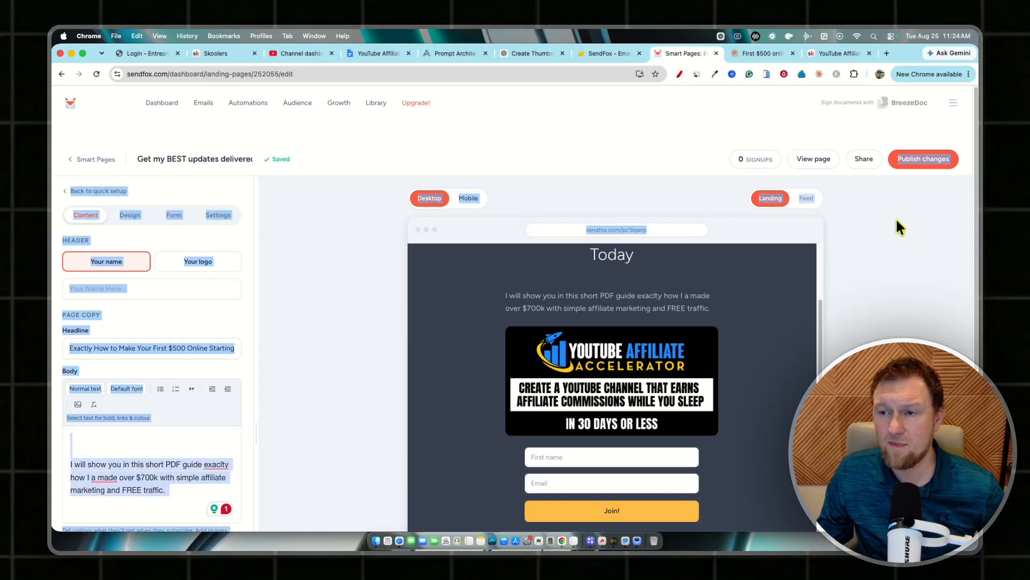
left_click(708, 144)
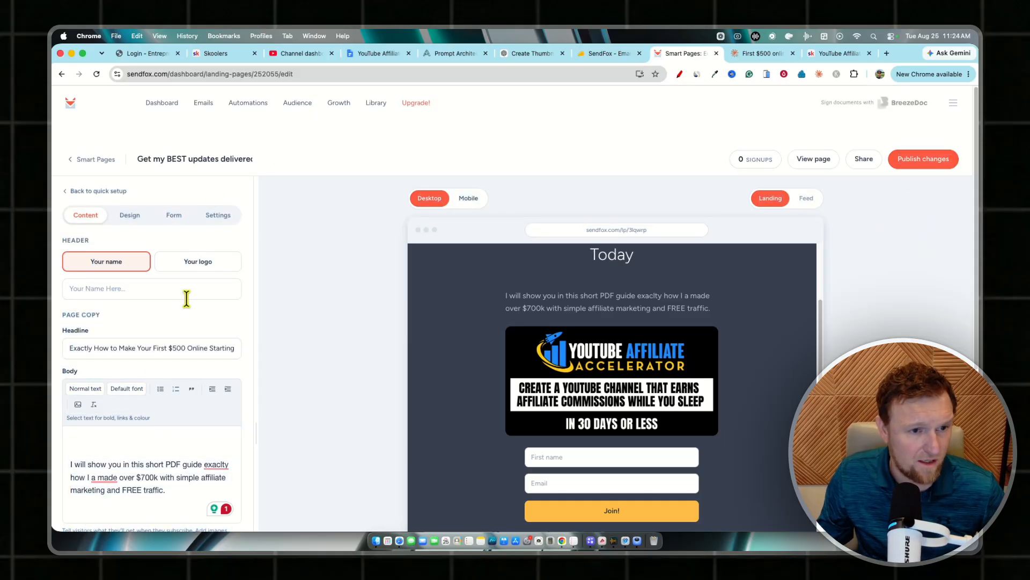
Return to the quick setup and send new signups to the "How to make your first $500 online" list.
left_click(96, 191)
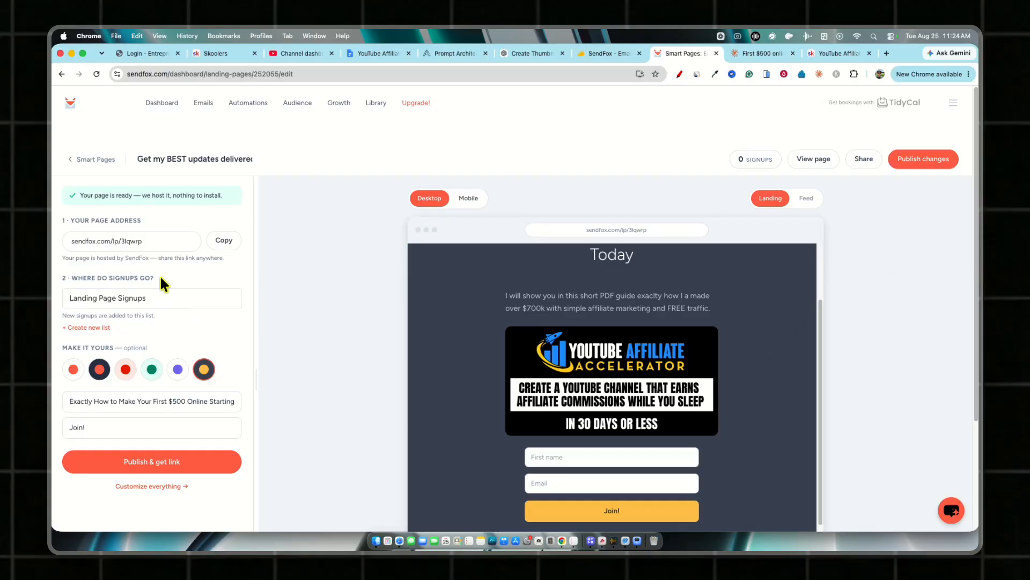
left_click_drag(161, 278, 93, 277)
left_click(126, 298)
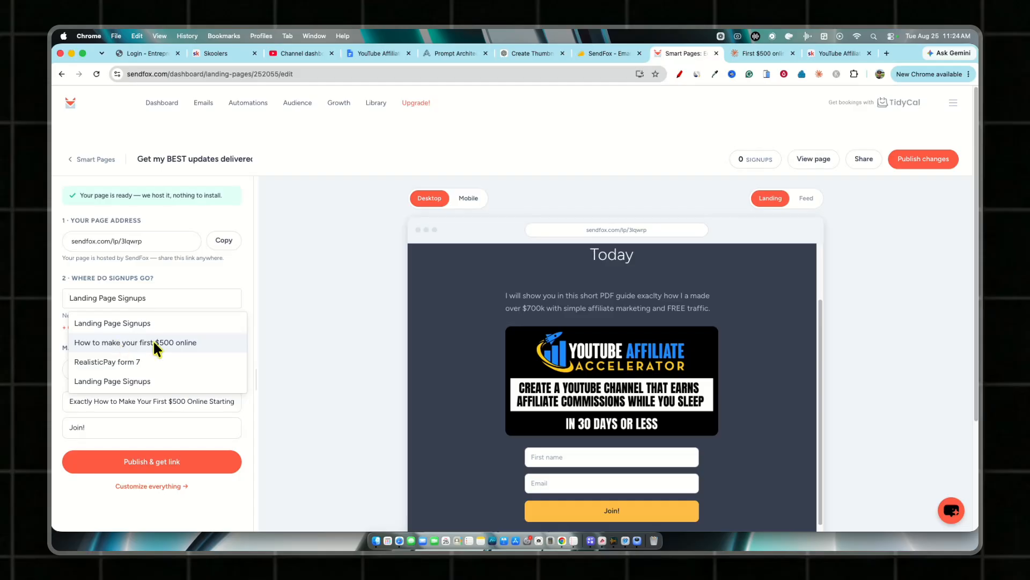
left_click(168, 342)
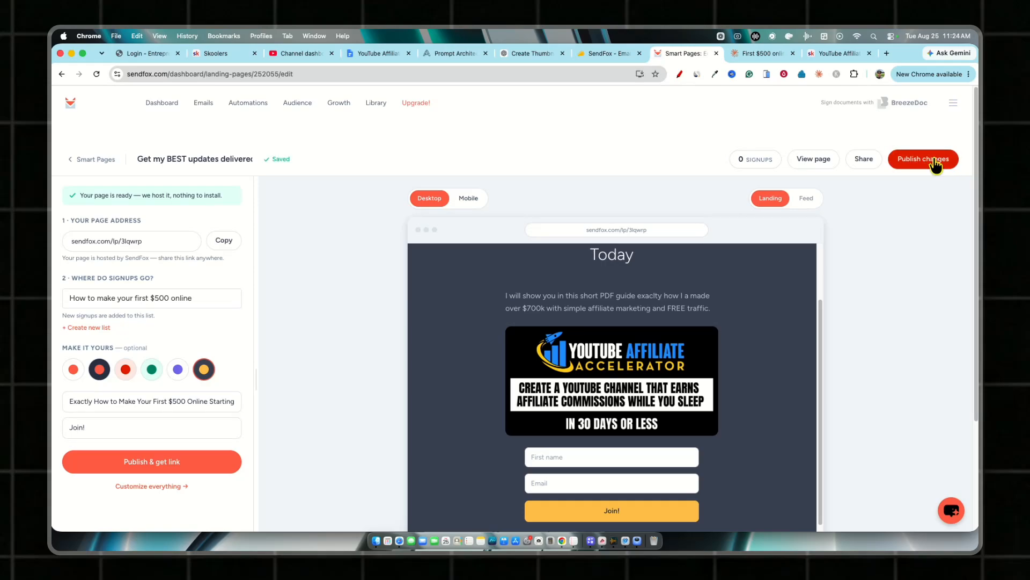
Publish the Smart Page, copy its share link and open the live page in a new browser tab.
left_click(239, 464)
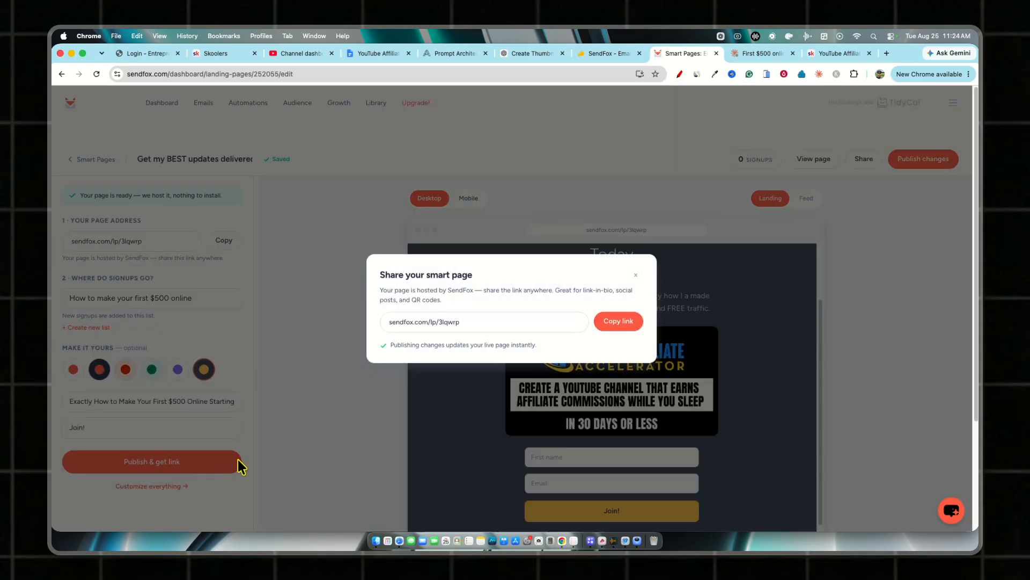
left_click(614, 320)
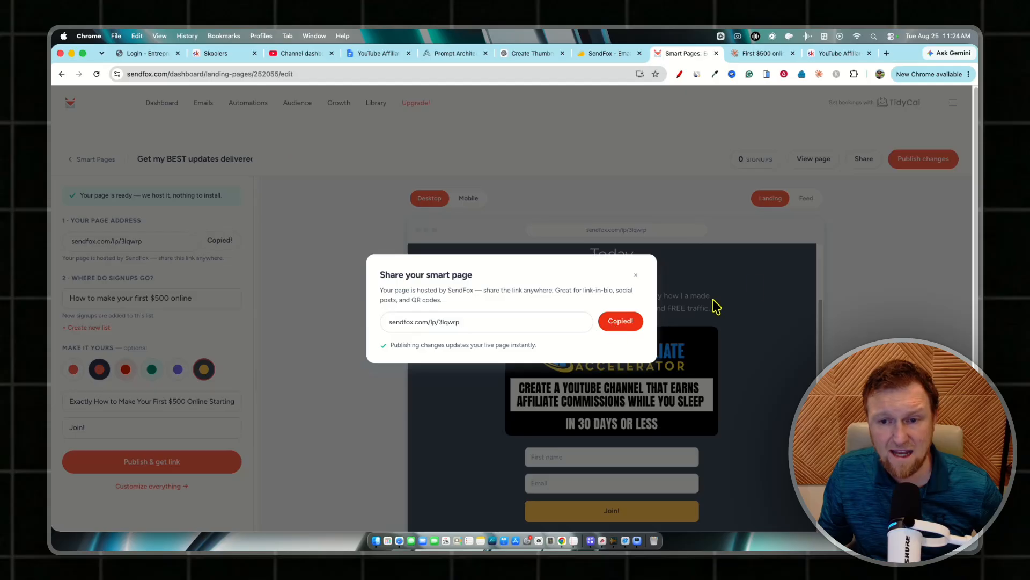
left_click(886, 54)
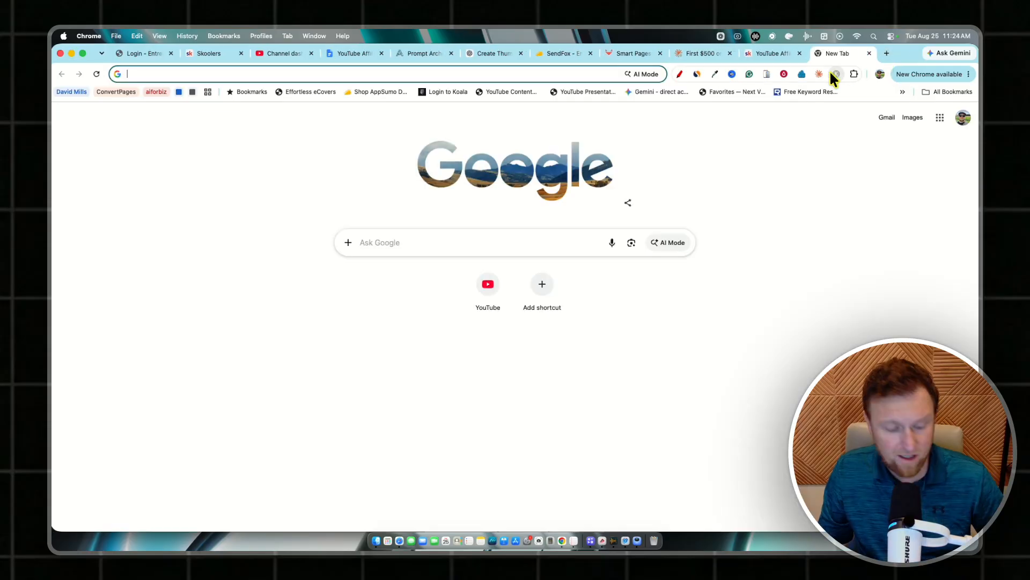
key("super+v")
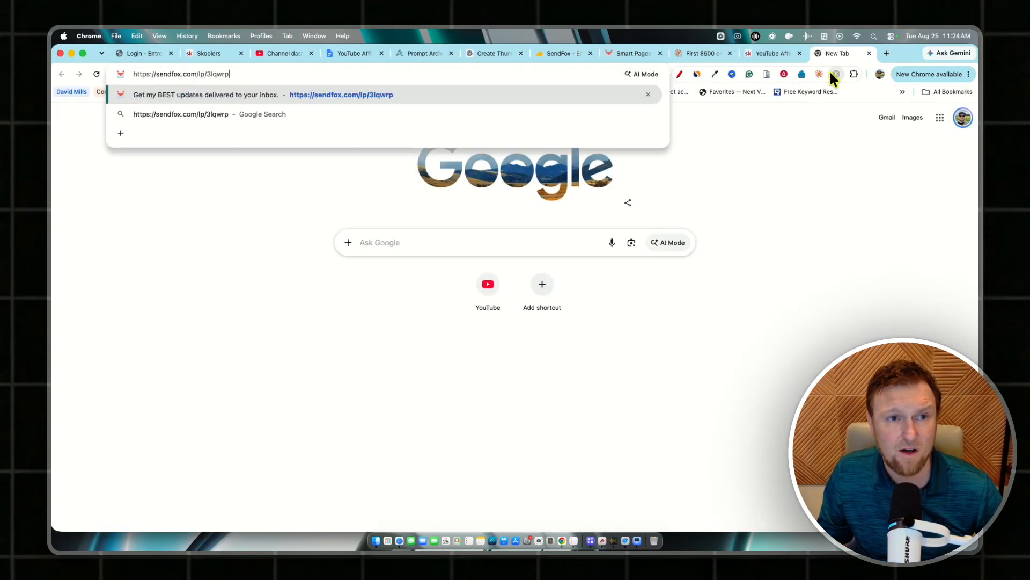
key("Return")
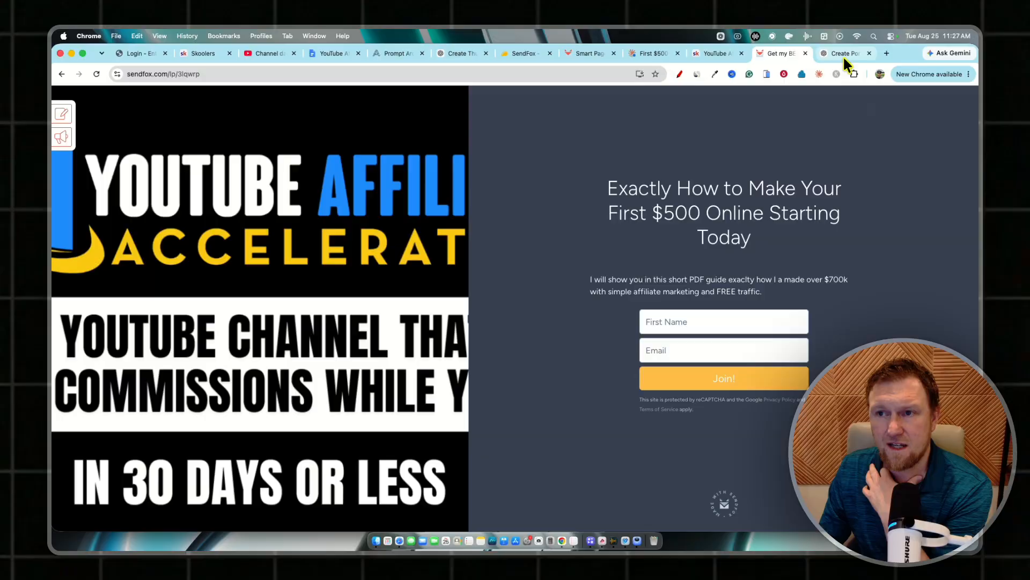
Check the ChatGPT portrait image's progress, and in the Claude lead magnet chat send "dont make this learnwire. just make the logo = YOURFIRST500".
left_click(843, 54)
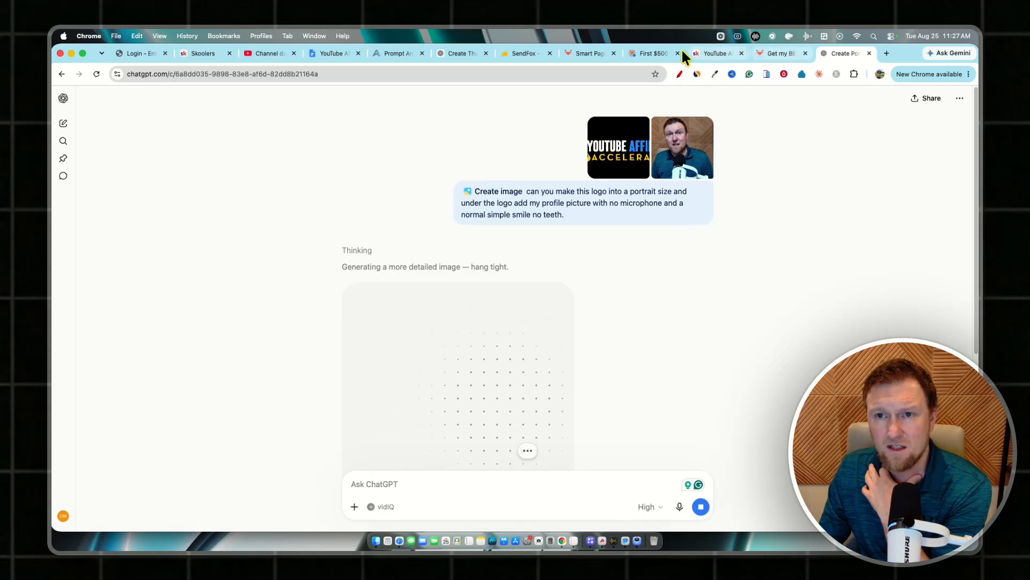
left_click(646, 53)
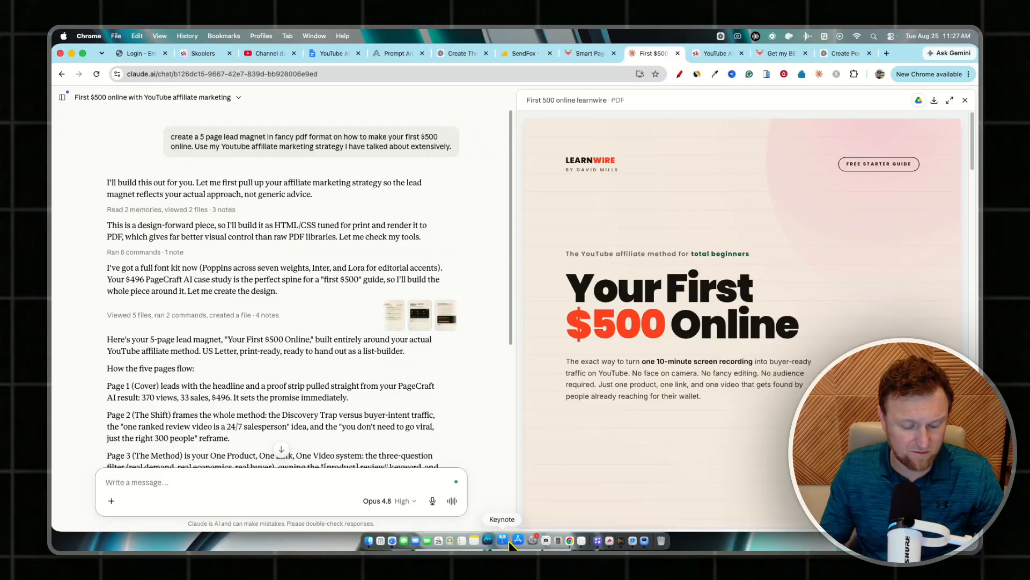
type("dont make thi")
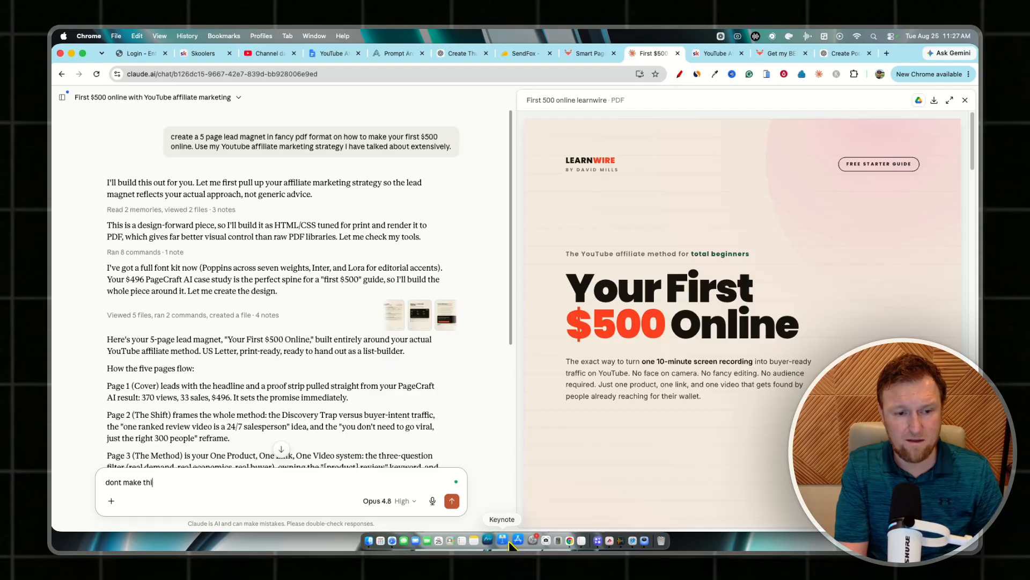
type("s learnwire")
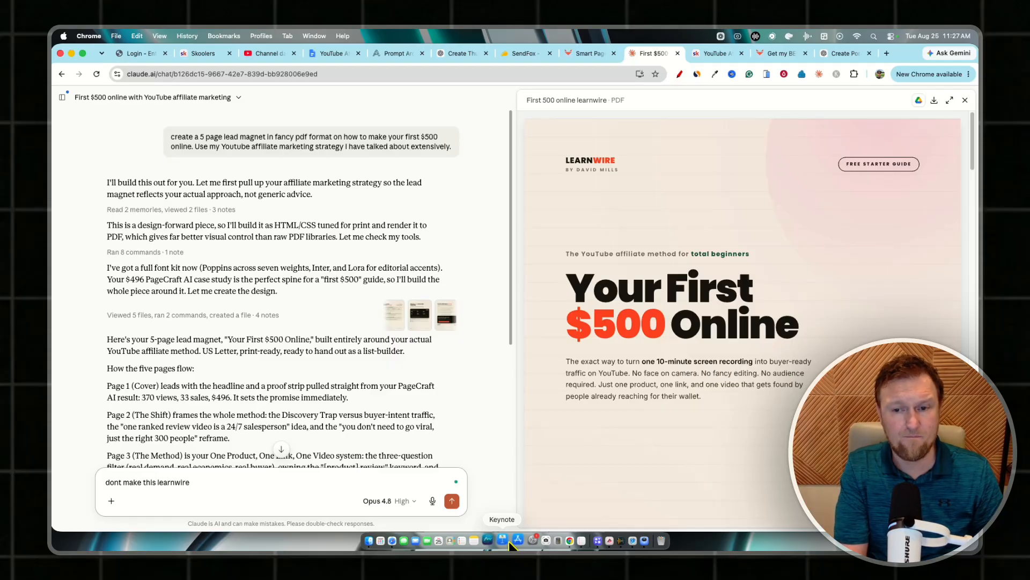
type(". just make the logo")
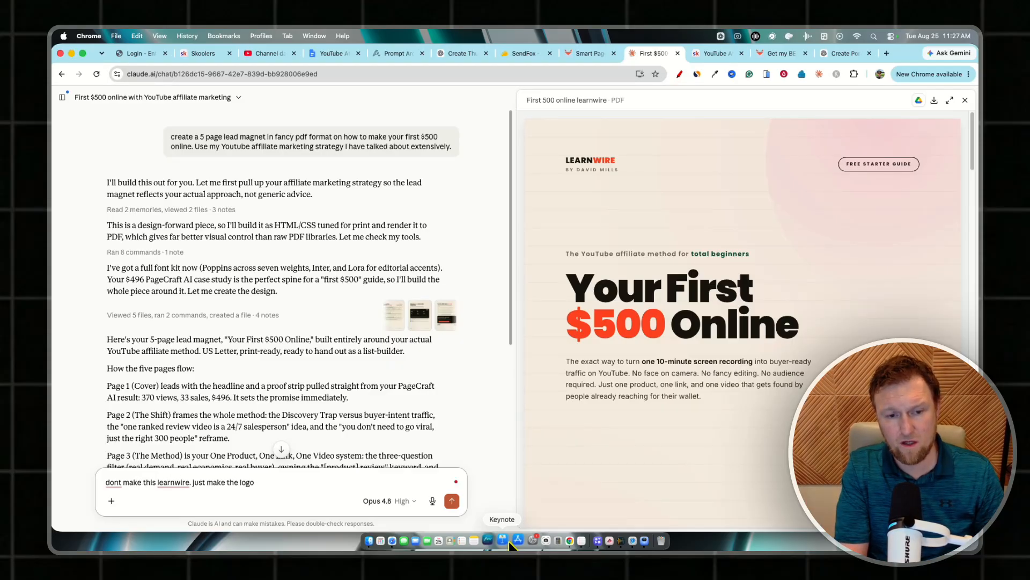
type(" = YOUR")
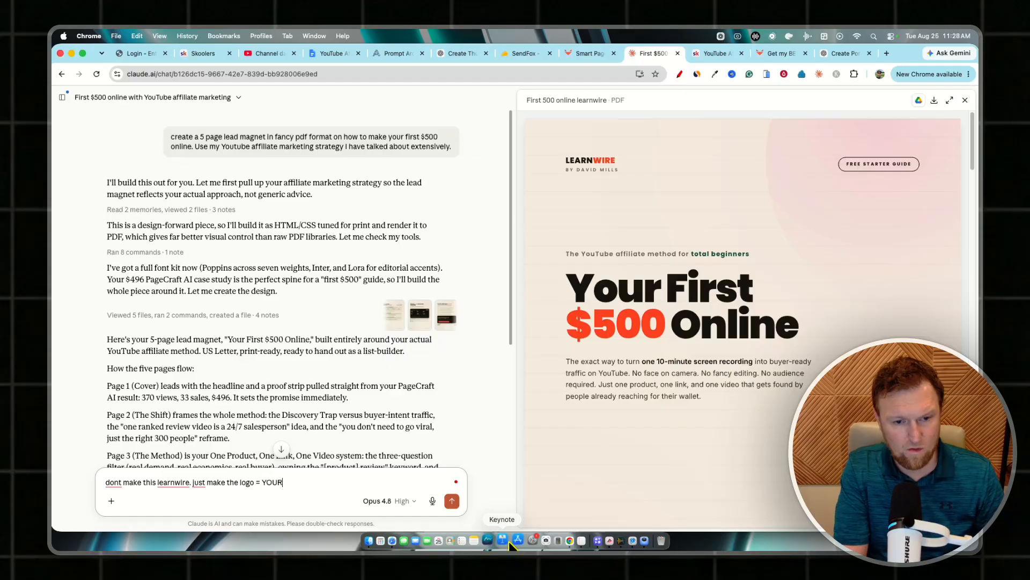
type("FIRST500")
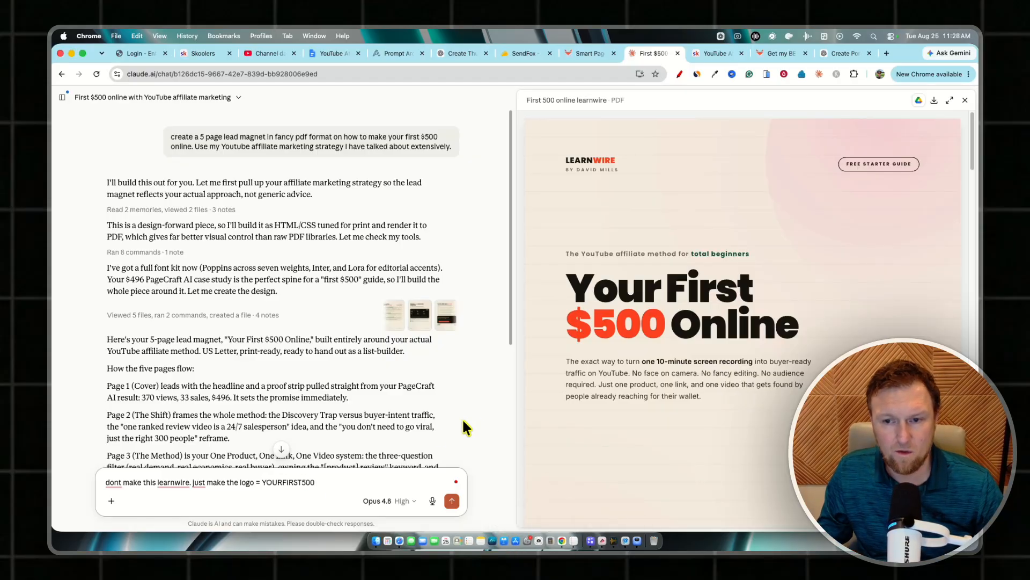
left_click(452, 501)
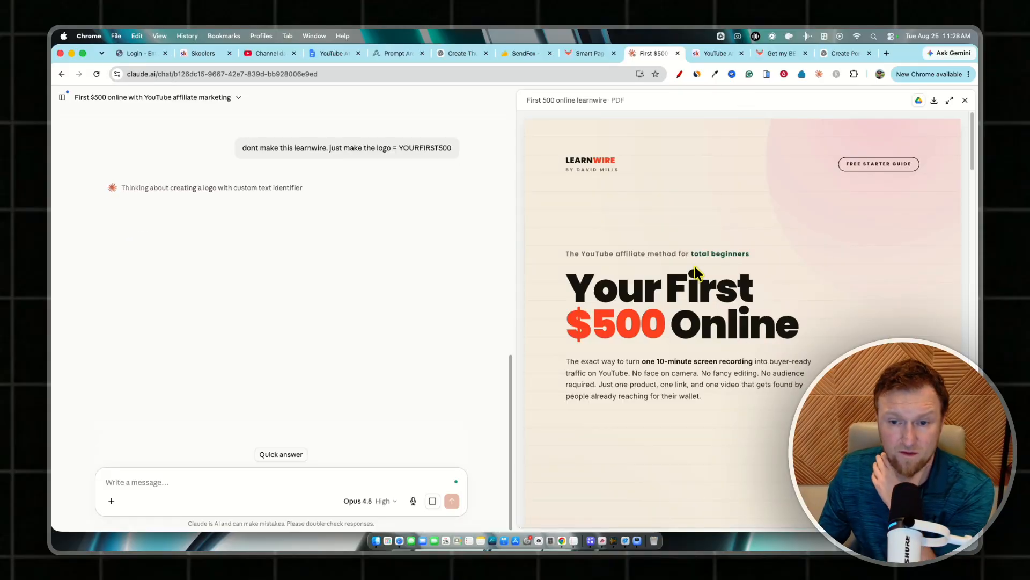
Read through the pages of the lead magnet PDF, from the cover to the closing call to action.
scroll(742, 341, "down", 10)
scroll(666, 255, "up", 1)
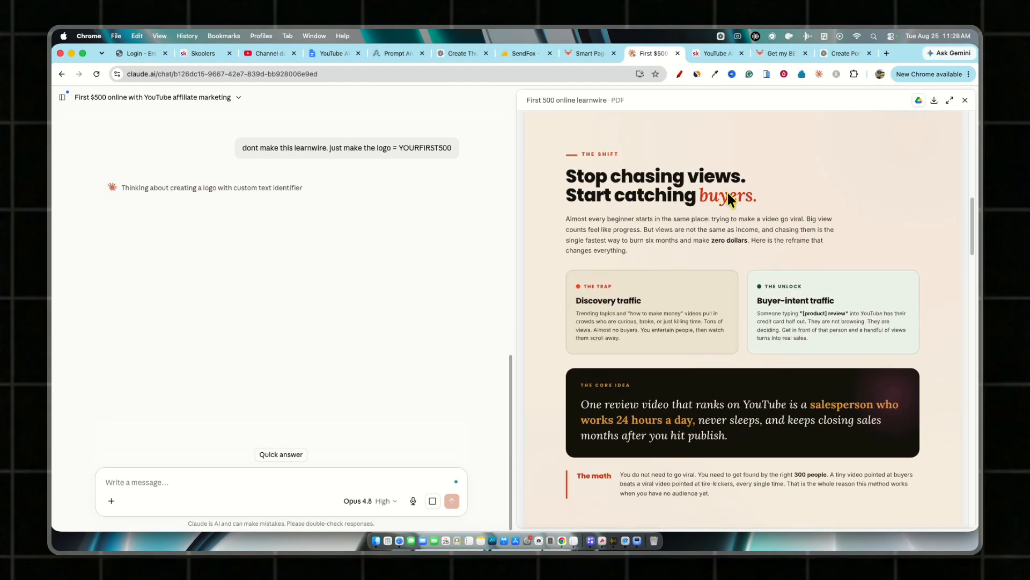
scroll(691, 352, "down", 10)
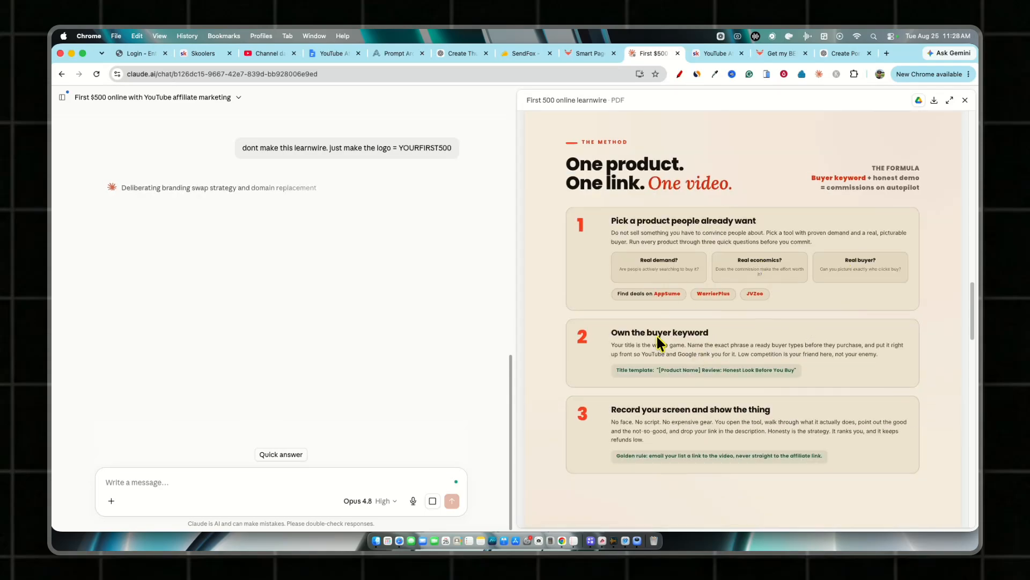
scroll(722, 439, "down", 10)
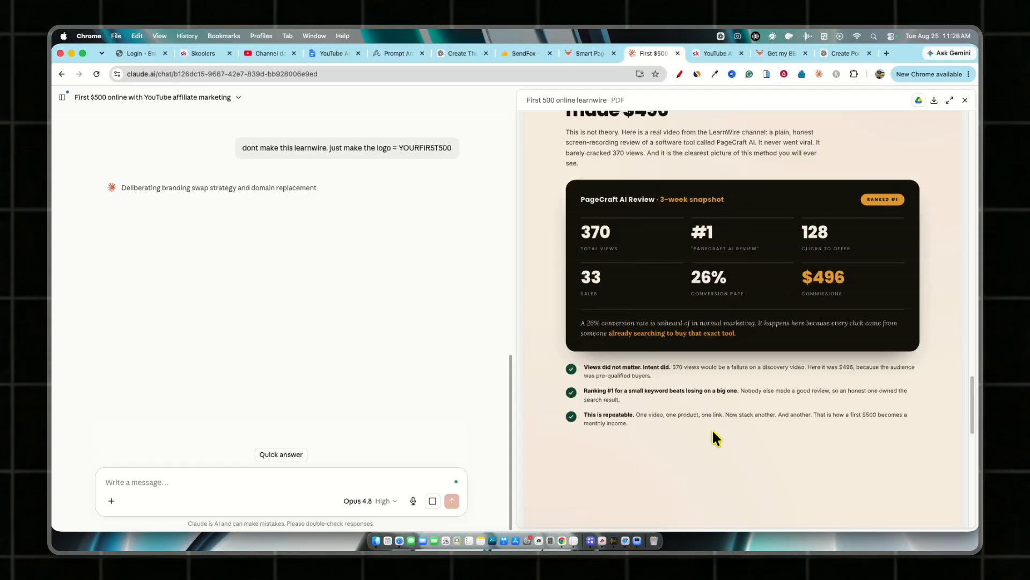
scroll(712, 428, "up", 2)
scroll(711, 428, "down", 4)
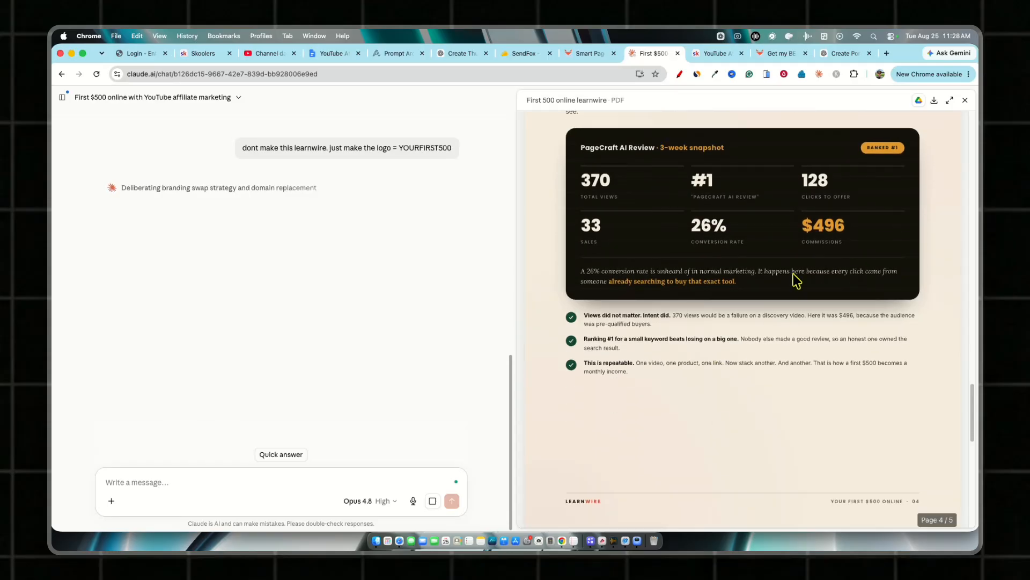
scroll(773, 272, "down", 1)
scroll(773, 272, "up", 4)
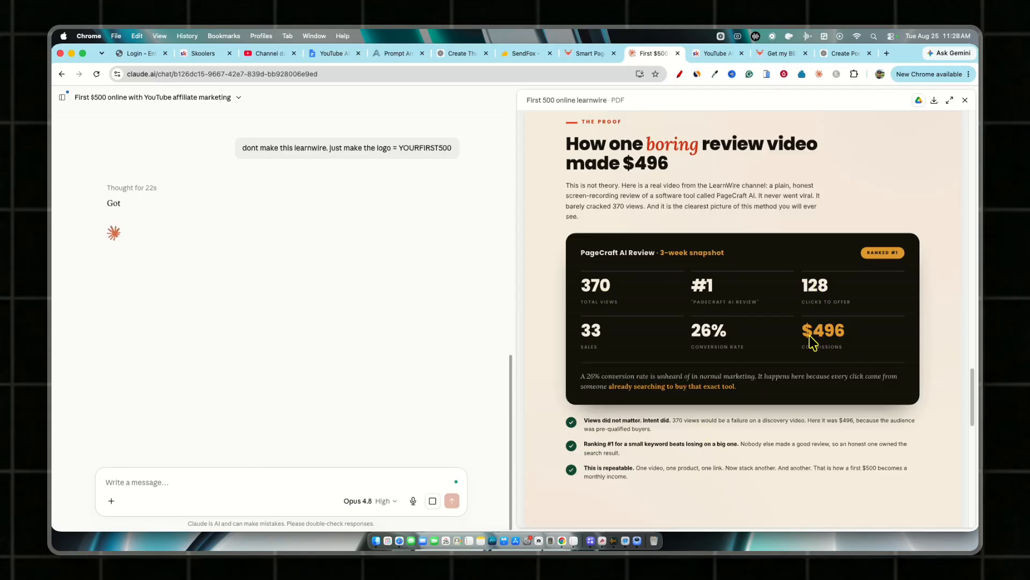
scroll(784, 402, "down", 3)
scroll(769, 399, "down", 10)
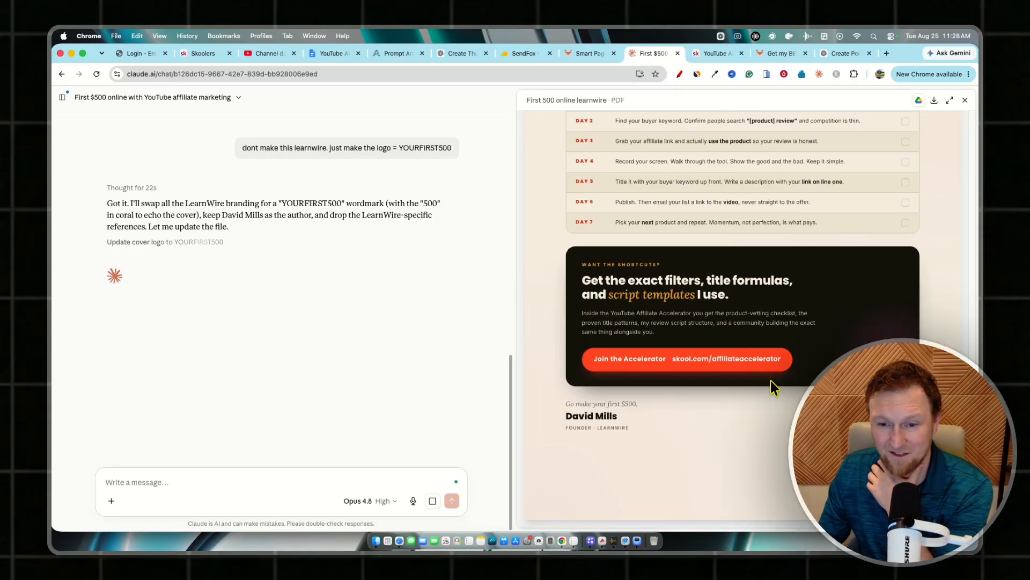
Switch to ChatGPT and download the generated YouTube Affiliate Accelerator portrait image.
left_click(838, 53)
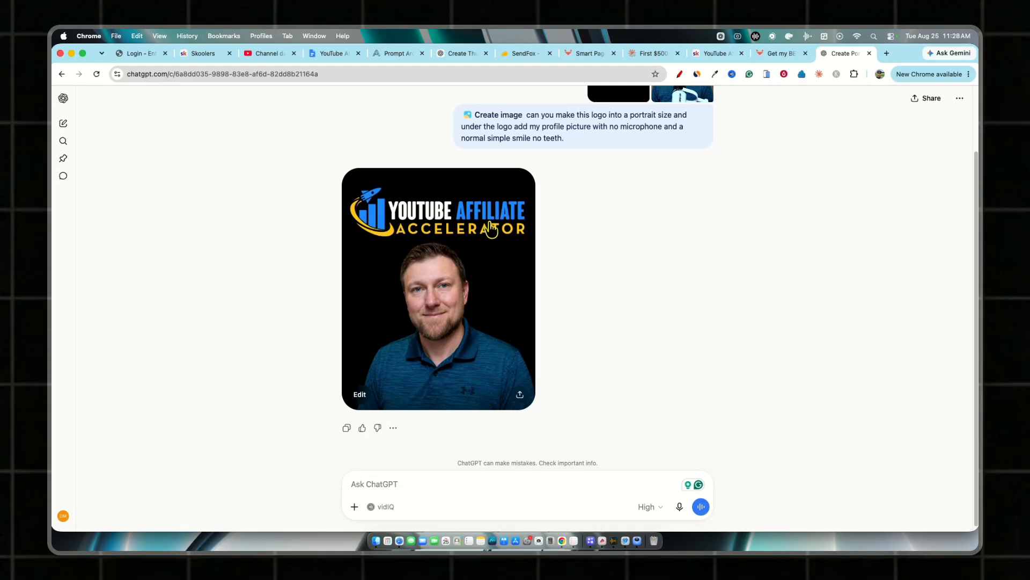
left_click(520, 396)
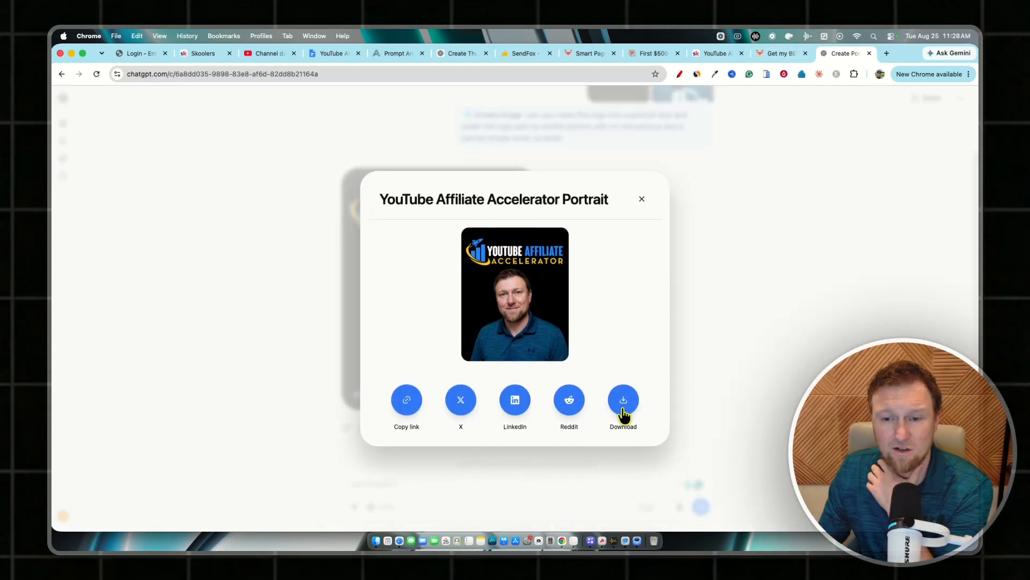
left_click(624, 401)
Back in the SendFox Smart Page editor, replace the page image by uploading and inserting the downloaded portrait from Downloads.
left_click(770, 50)
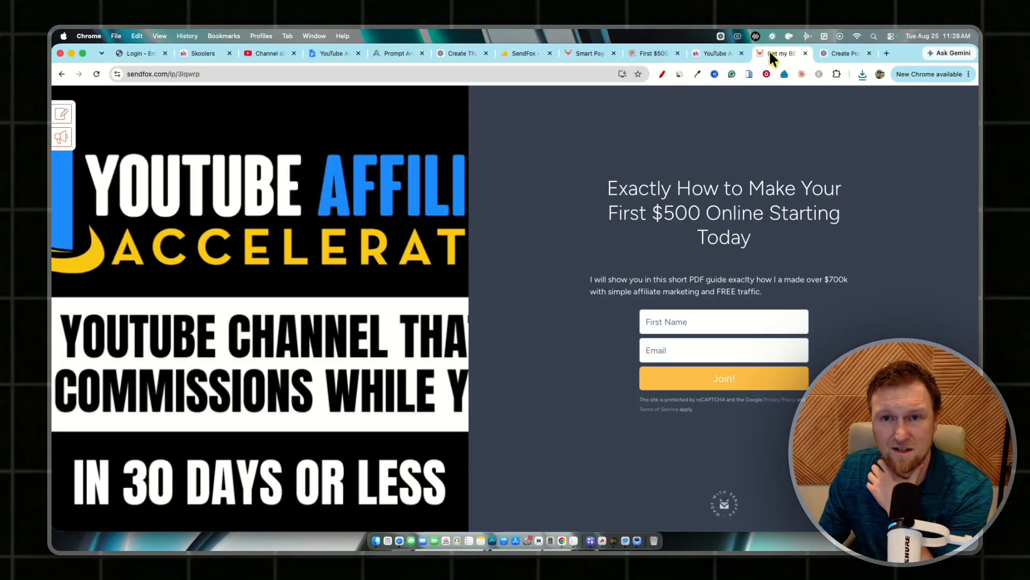
left_click(589, 53)
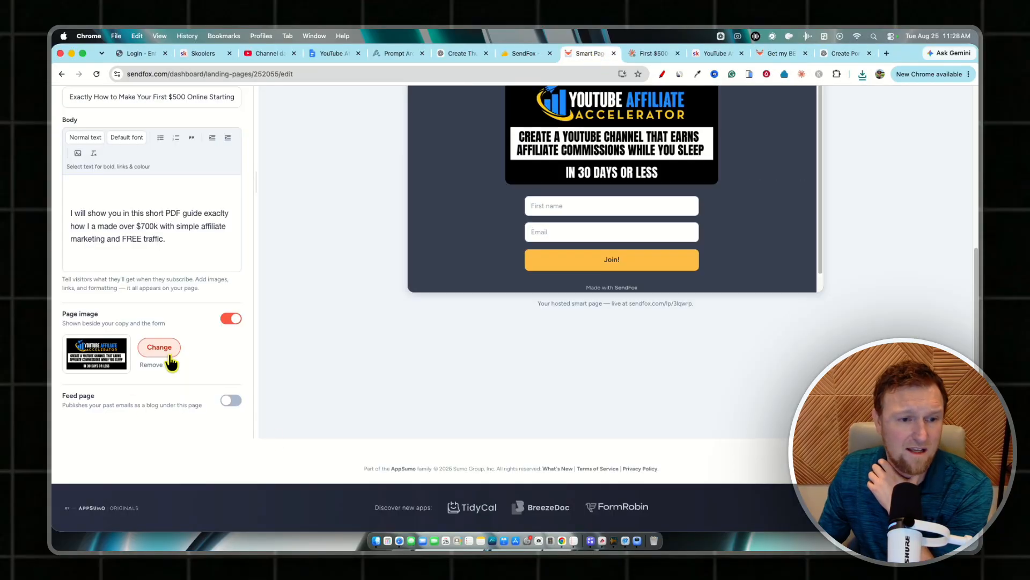
left_click(160, 348)
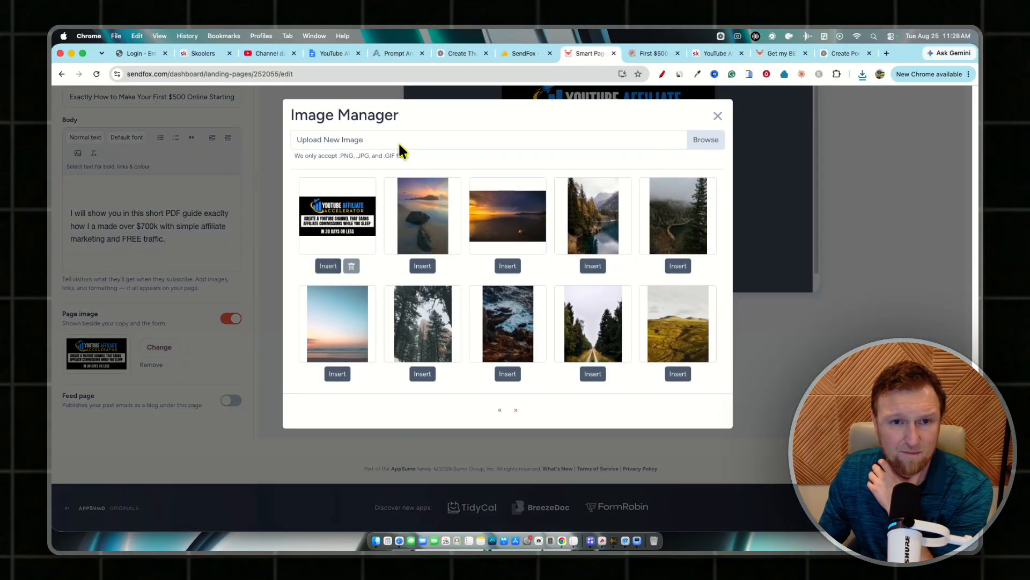
left_click(620, 144)
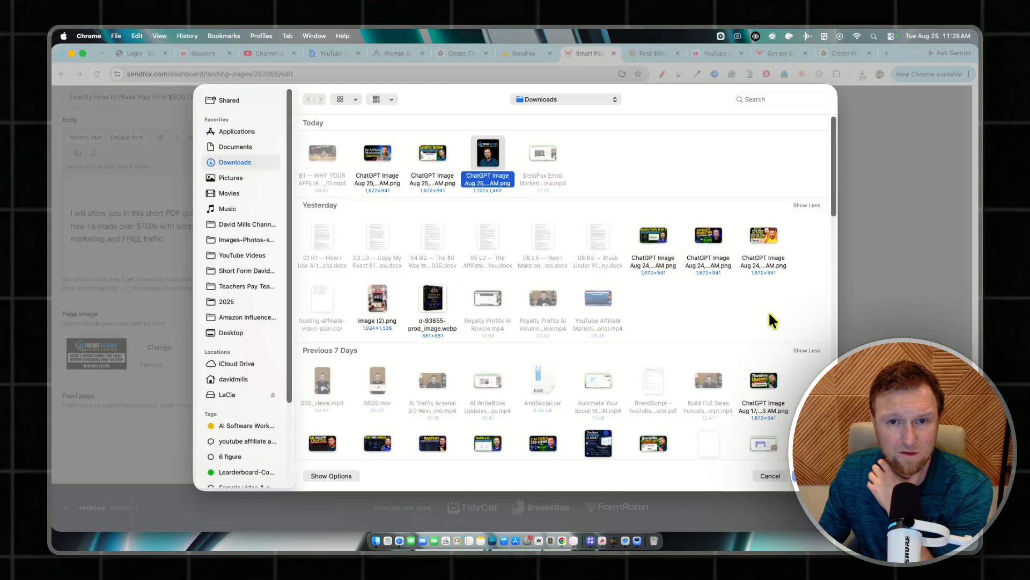
left_click(810, 476)
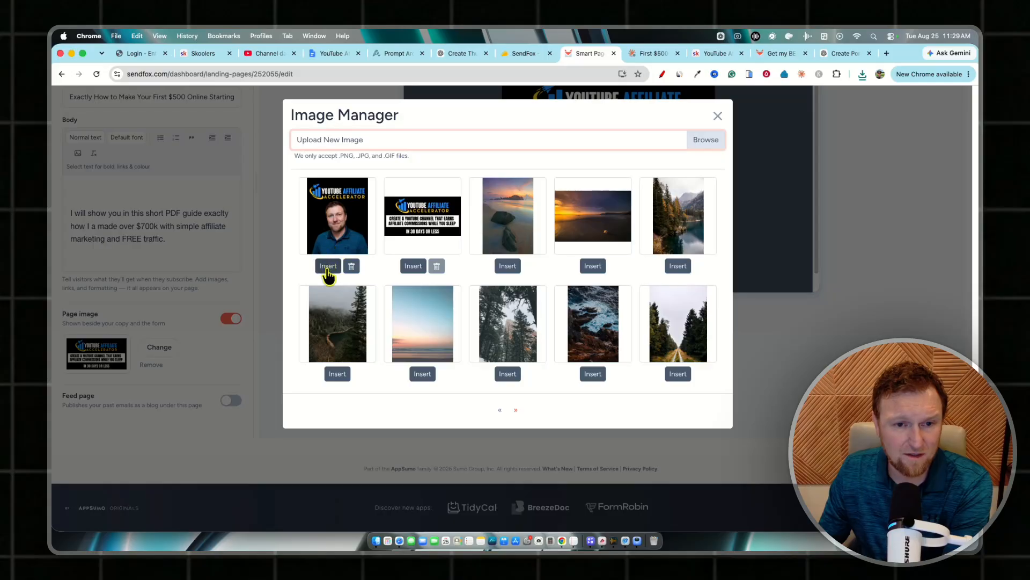
left_click(328, 266)
Check the desktop preview with the portrait image and publish the Smart Page's changes.
scroll(413, 440, "up", 5)
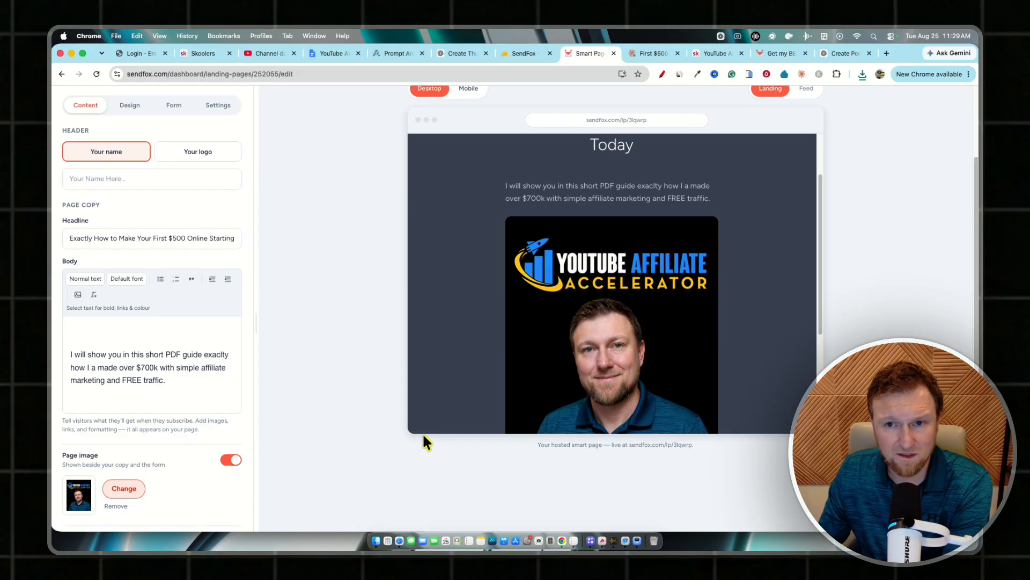
scroll(372, 447, "down", 3)
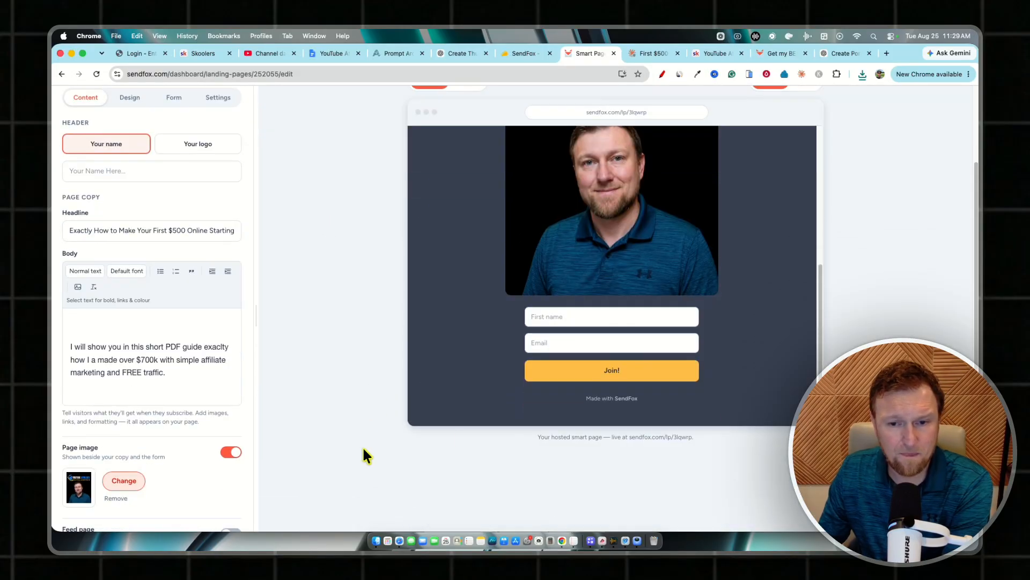
scroll(363, 453, "up", 3)
left_click(923, 163)
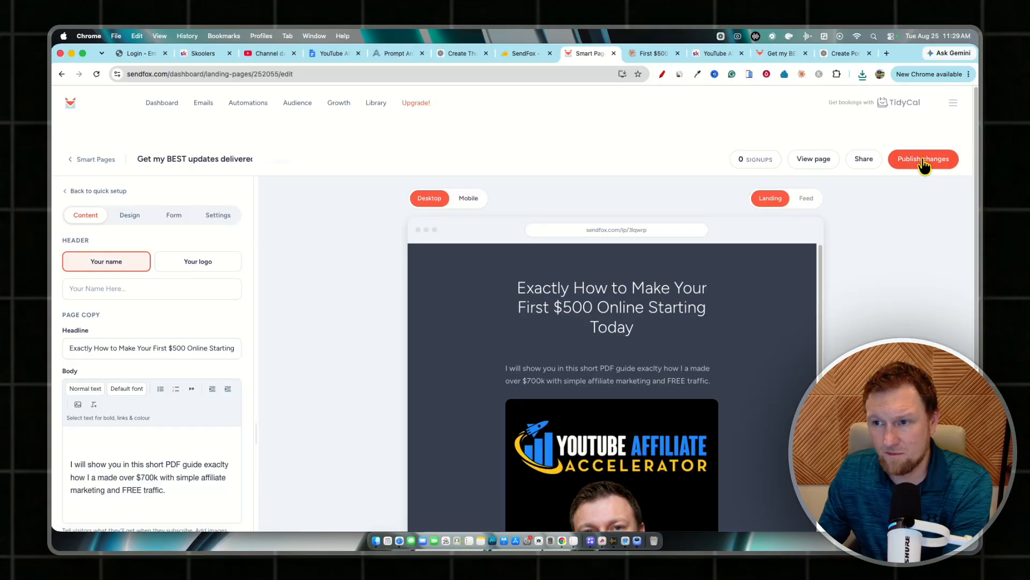
View the live Smart Page and look over its portrait image, headline, body text and signup form.
left_click(647, 54)
left_click(597, 52)
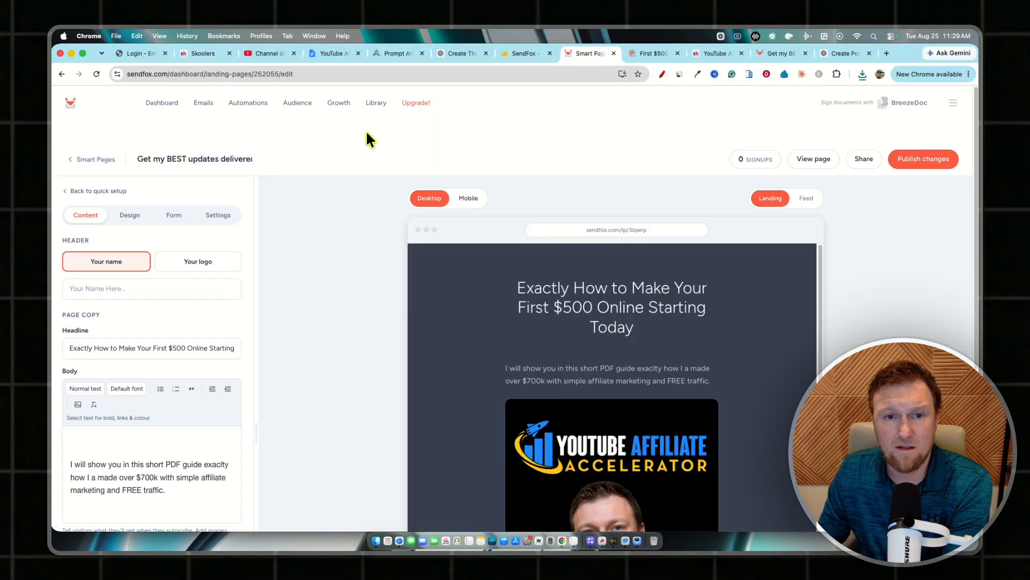
left_click(813, 159)
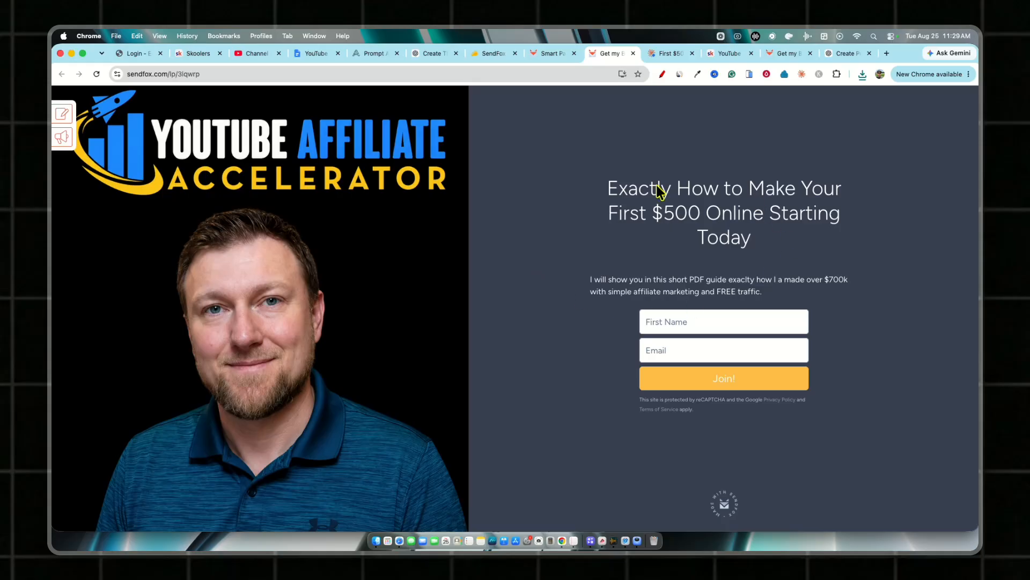
left_click_drag(605, 189, 959, 410)
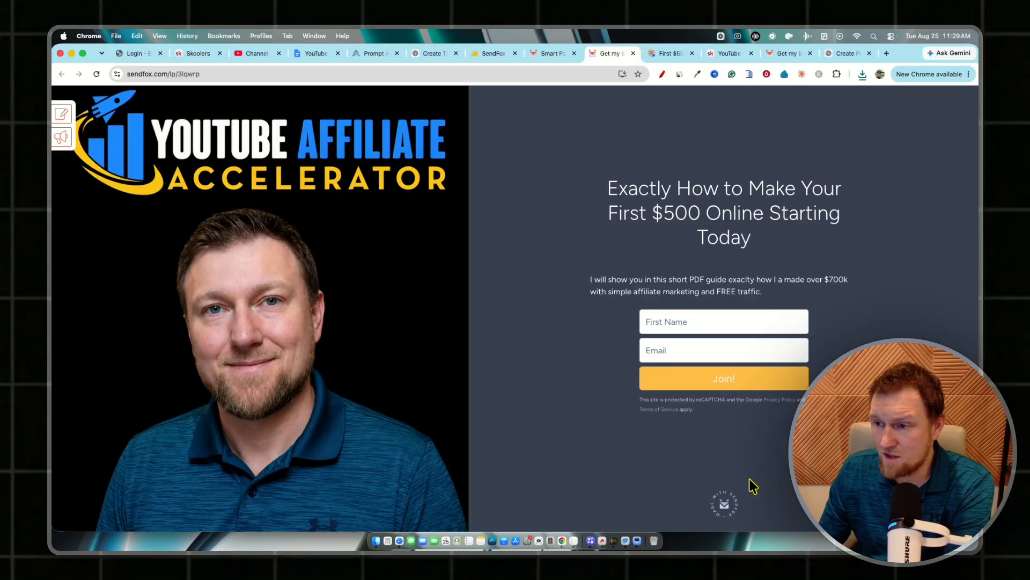
left_click_drag(608, 195, 853, 424)
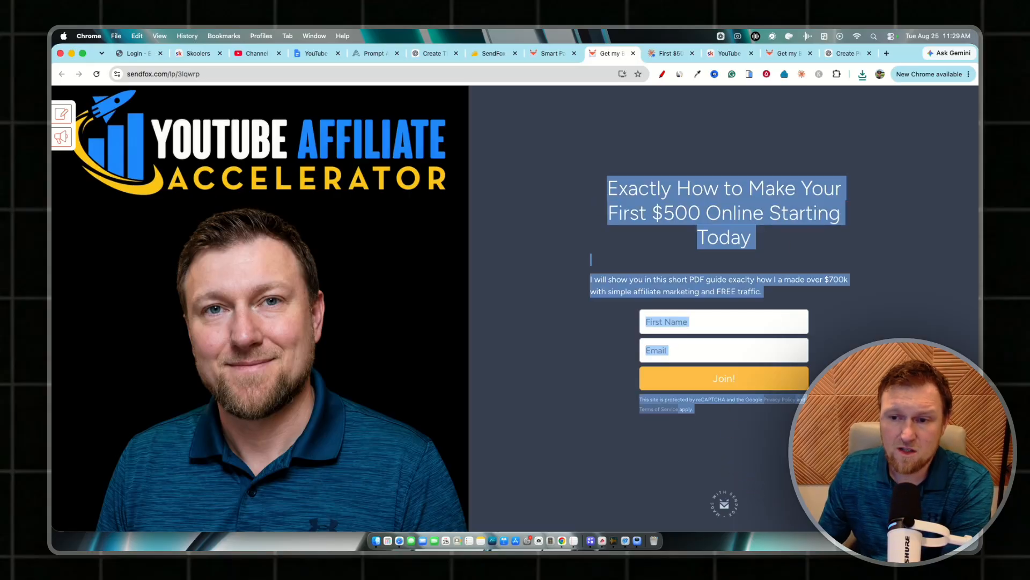
left_click(889, 293)
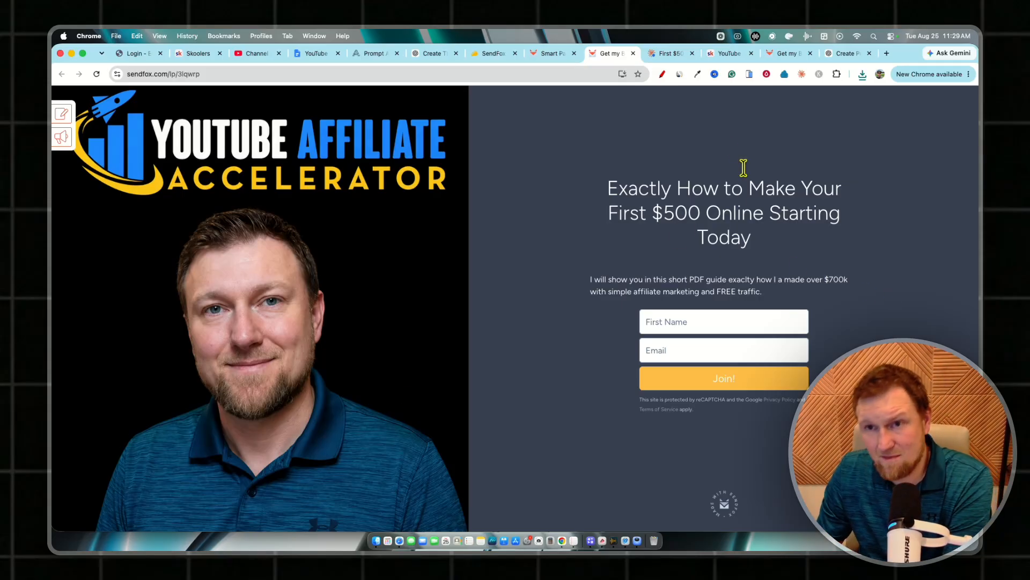
Switch to the Claude chat and download the First 500 online learnwire PDF.
left_click(677, 54)
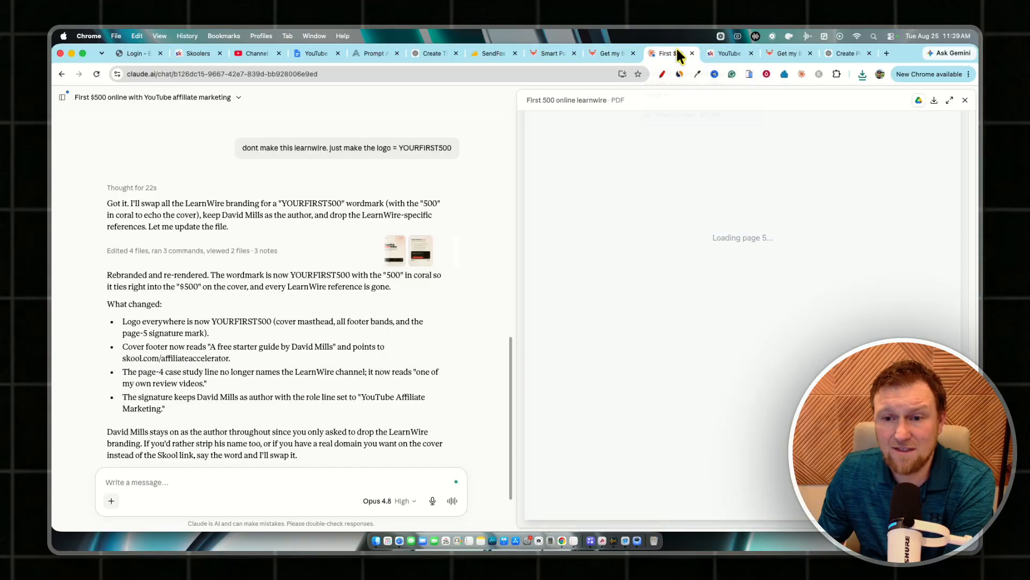
scroll(685, 414, "up", 20)
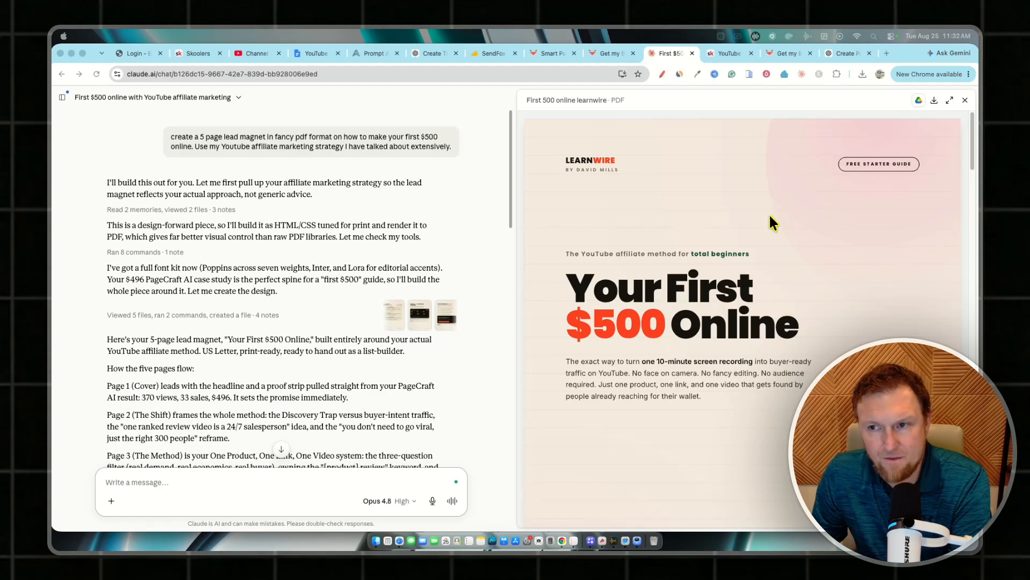
left_click(932, 100)
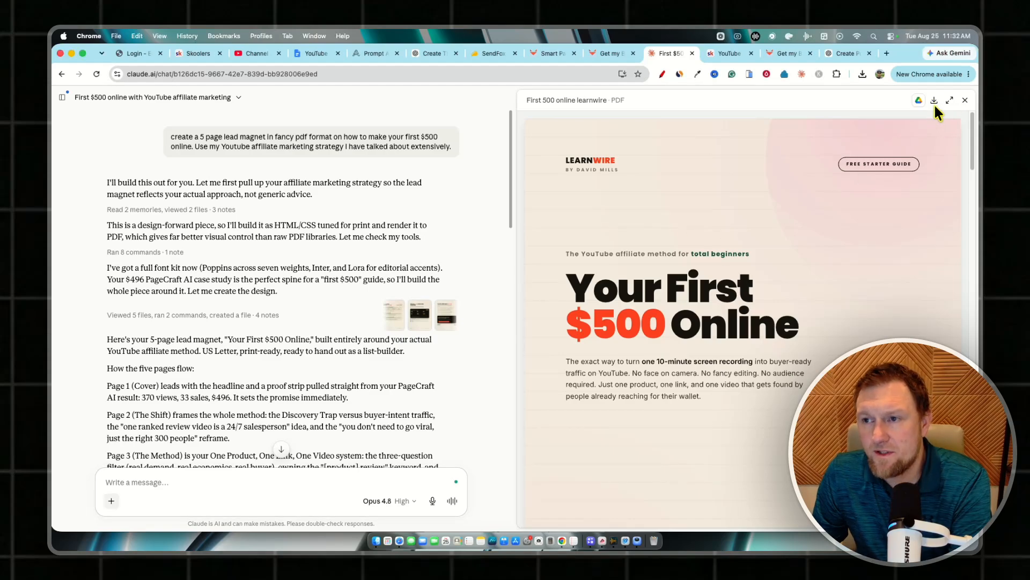
left_click(935, 101)
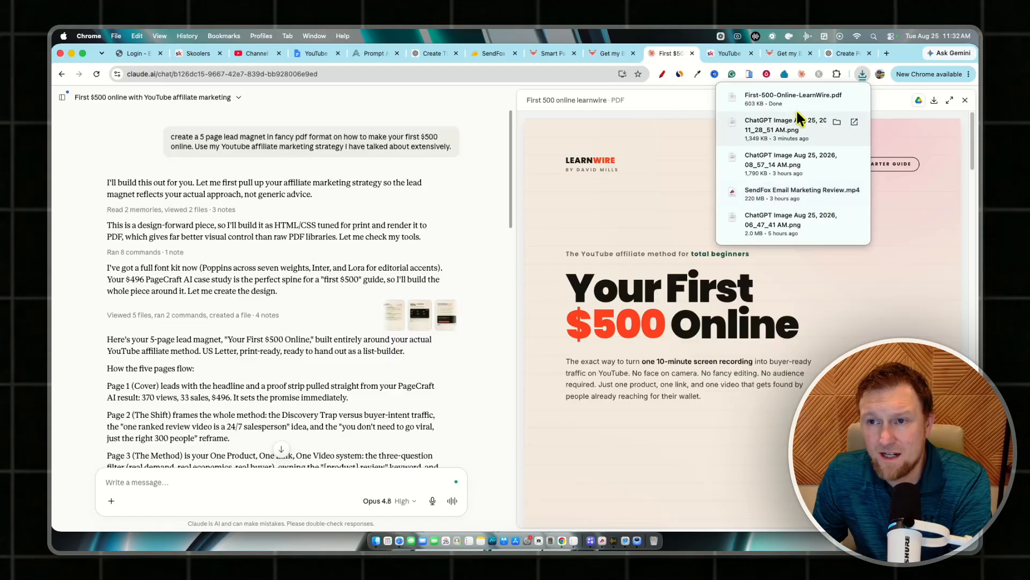
Open the downloaded First-500-Online-LearnWire.pdf in Preview, look through its pages and close it.
left_click(765, 97)
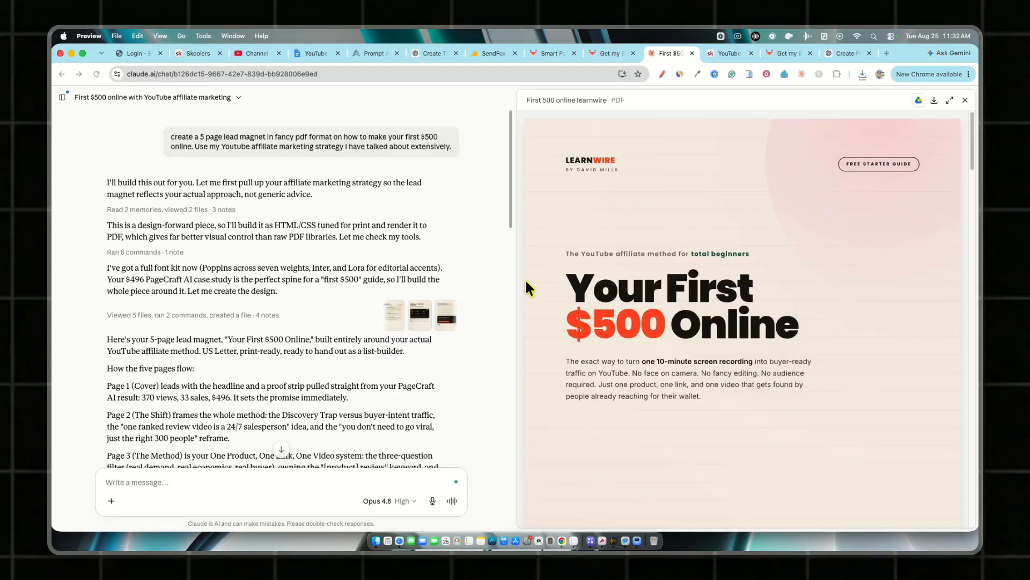
scroll(370, 289, "down", 2)
scroll(369, 289, "down", 20)
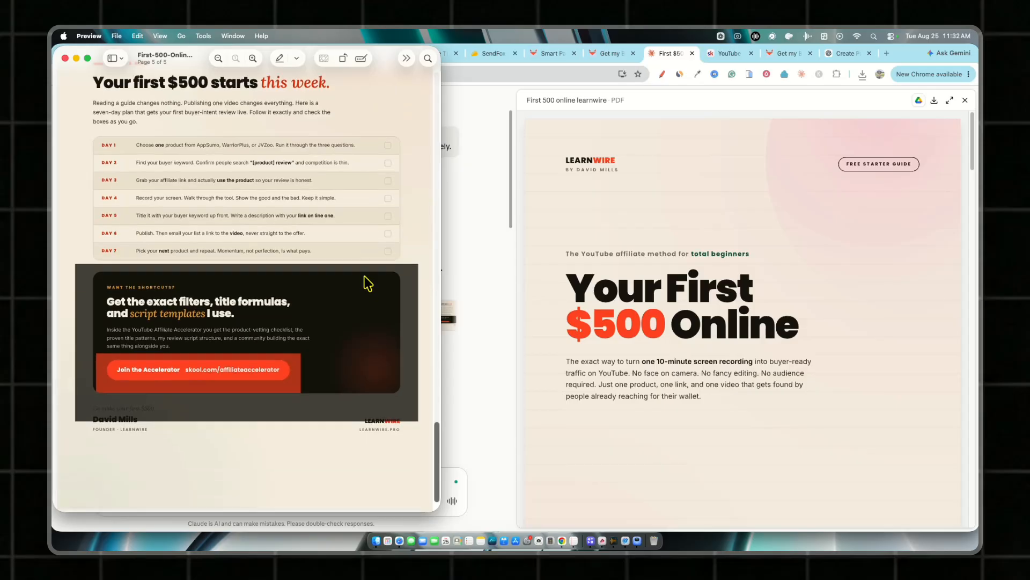
scroll(368, 281, "up", 20)
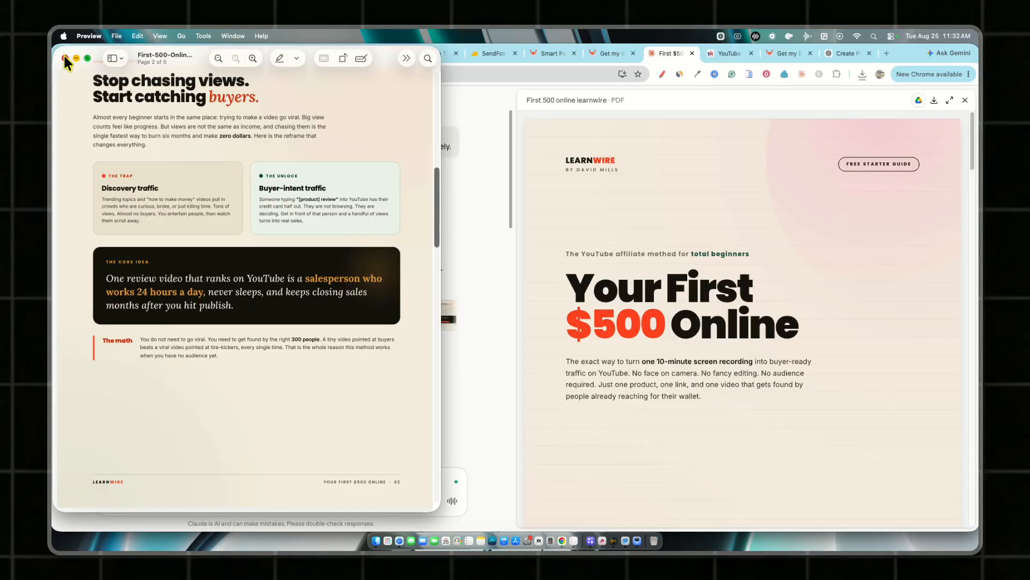
left_click(65, 57)
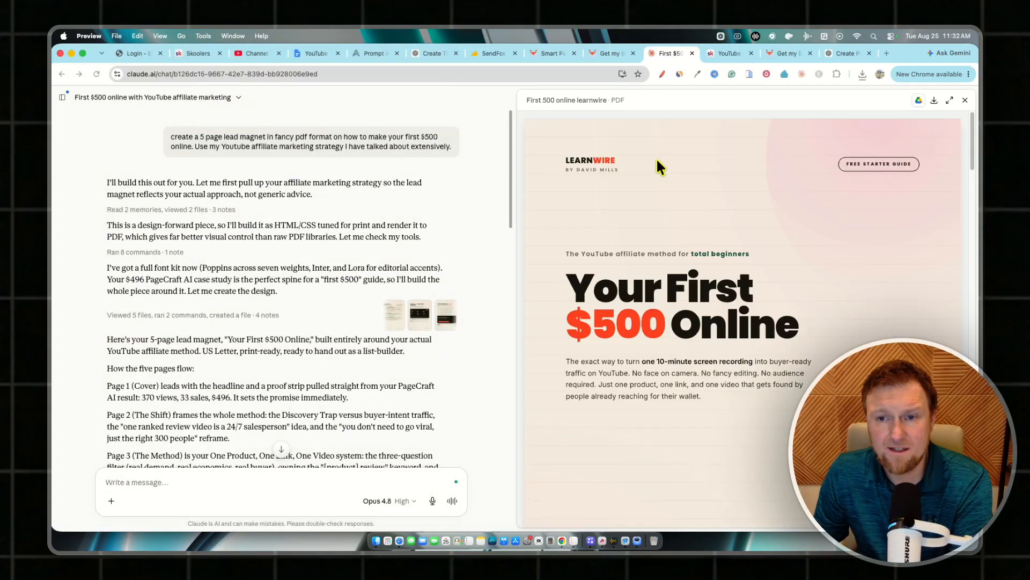
Open Google Drive in a new tab and upload First-500-Online-LearnWire.pdf from Downloads.
left_click(886, 52)
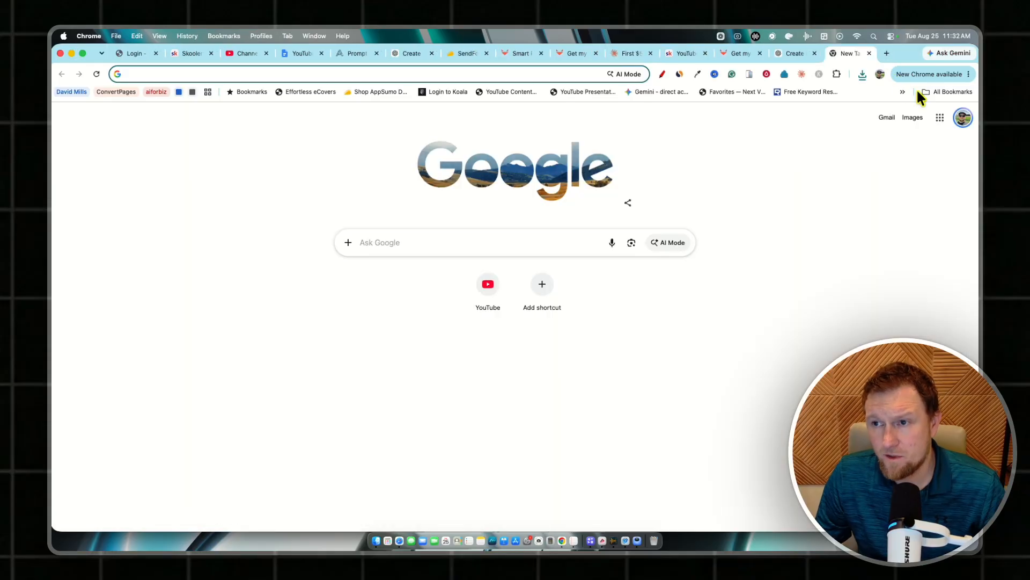
left_click(940, 118)
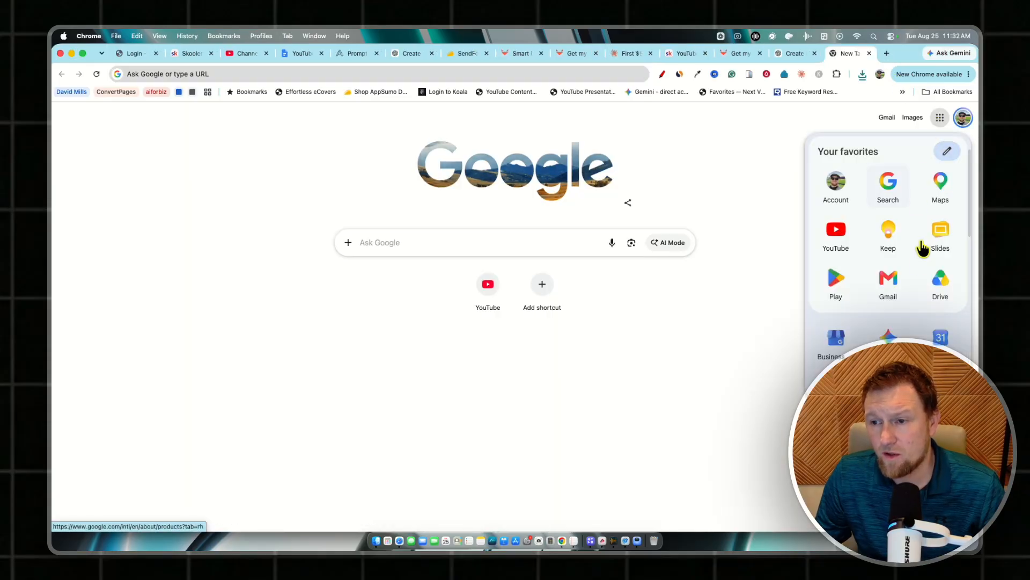
left_click(940, 279)
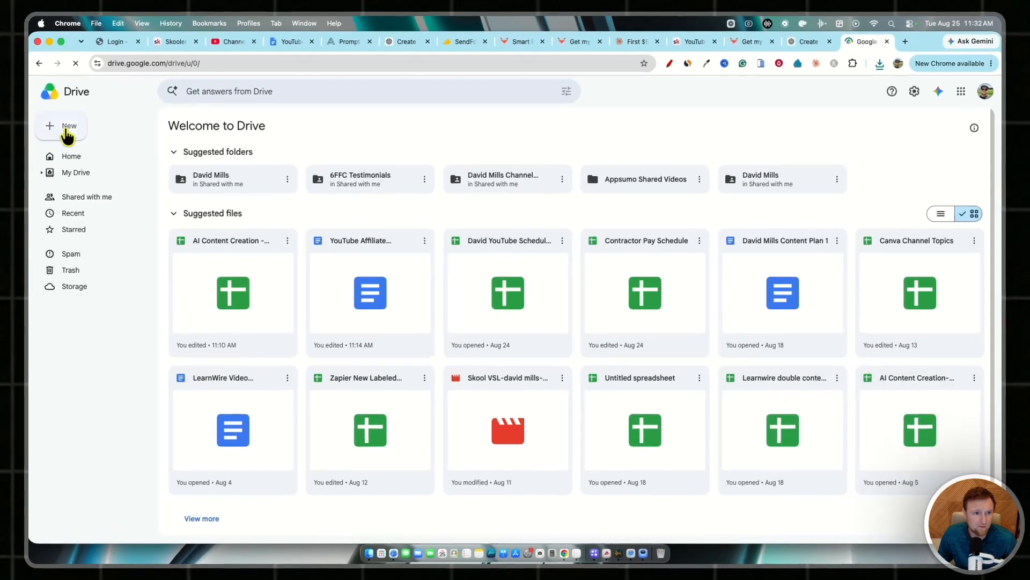
left_click(64, 129)
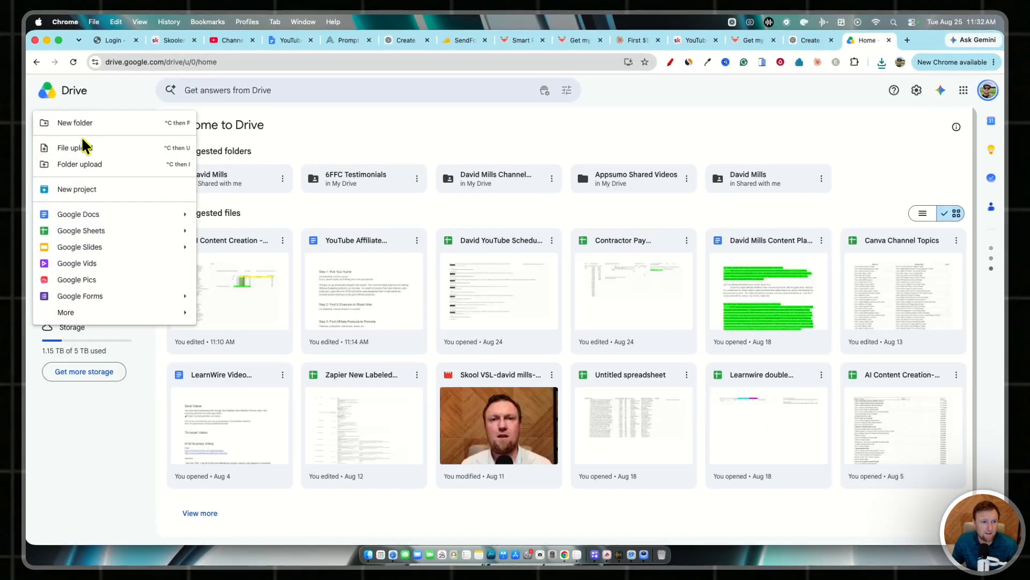
left_click(114, 149)
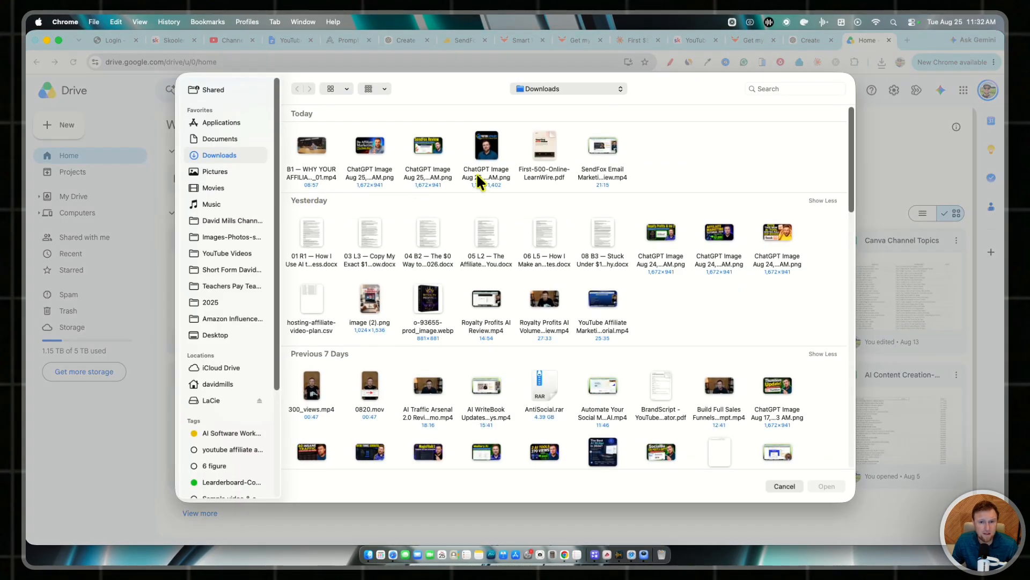
left_click(541, 151)
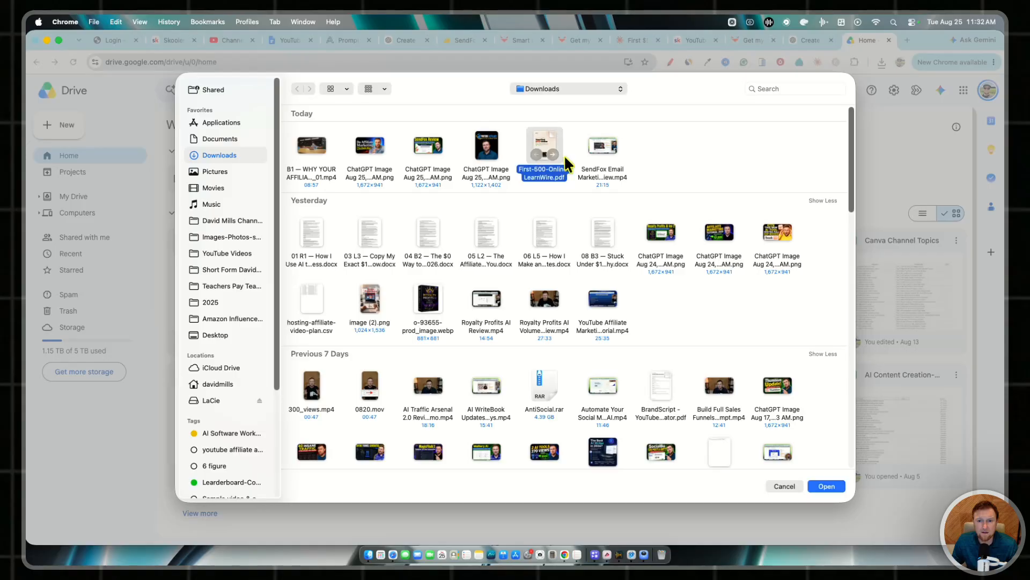
left_click(822, 486)
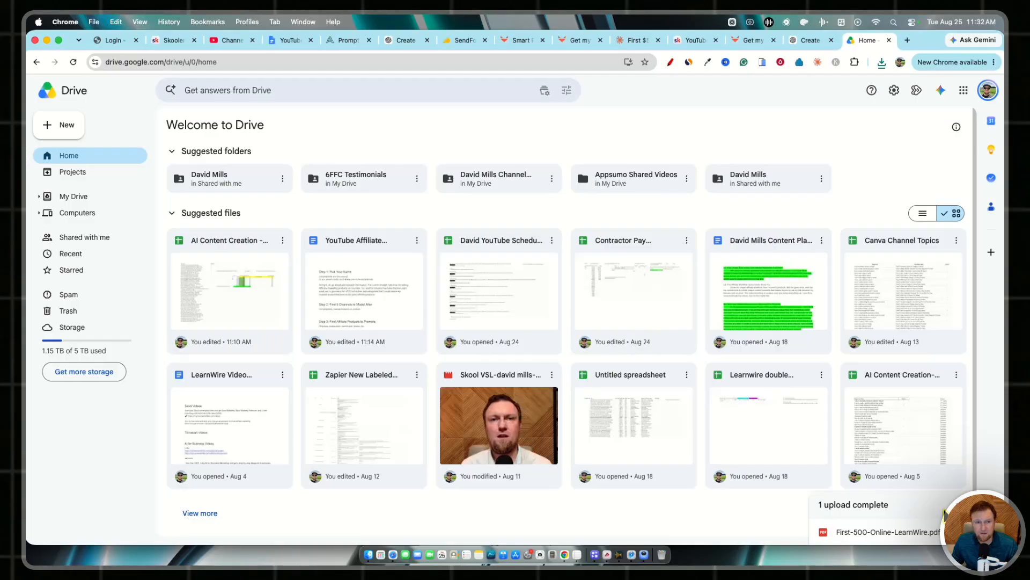
Open the uploaded PDF, set its general access to Anyone with the link and copy the sharing link.
left_click(917, 533)
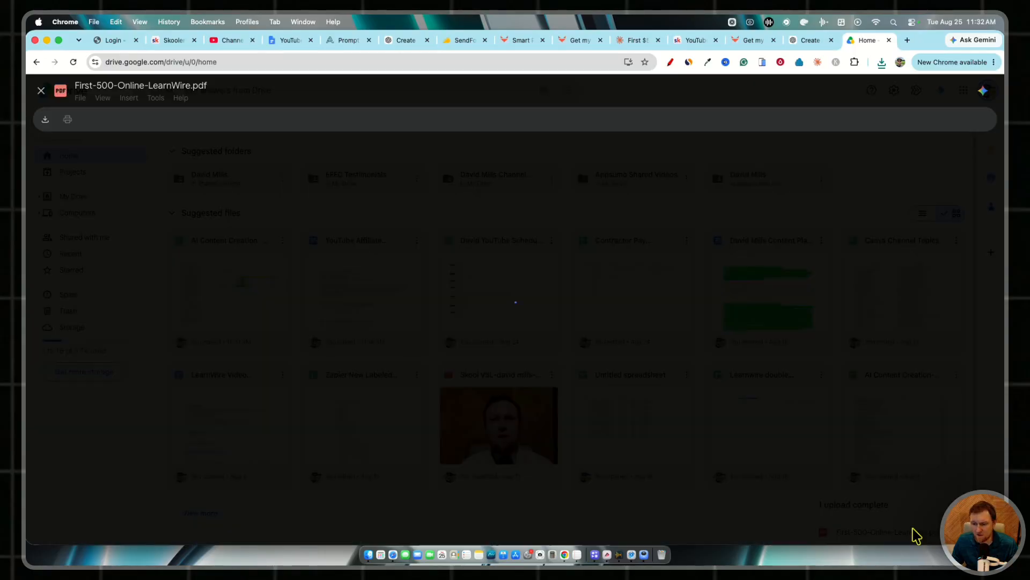
left_click(939, 96)
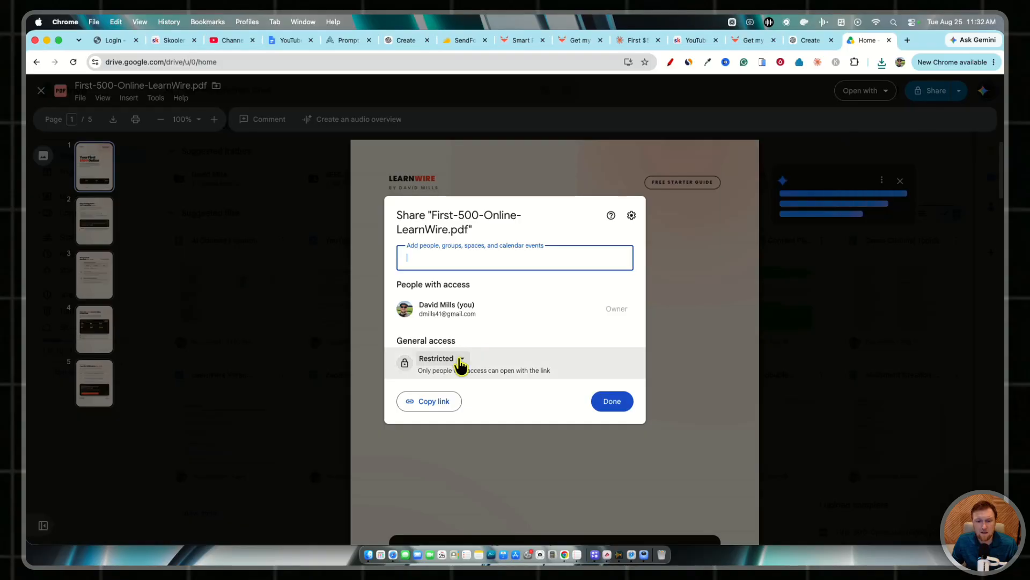
left_click(462, 360)
left_click(477, 410)
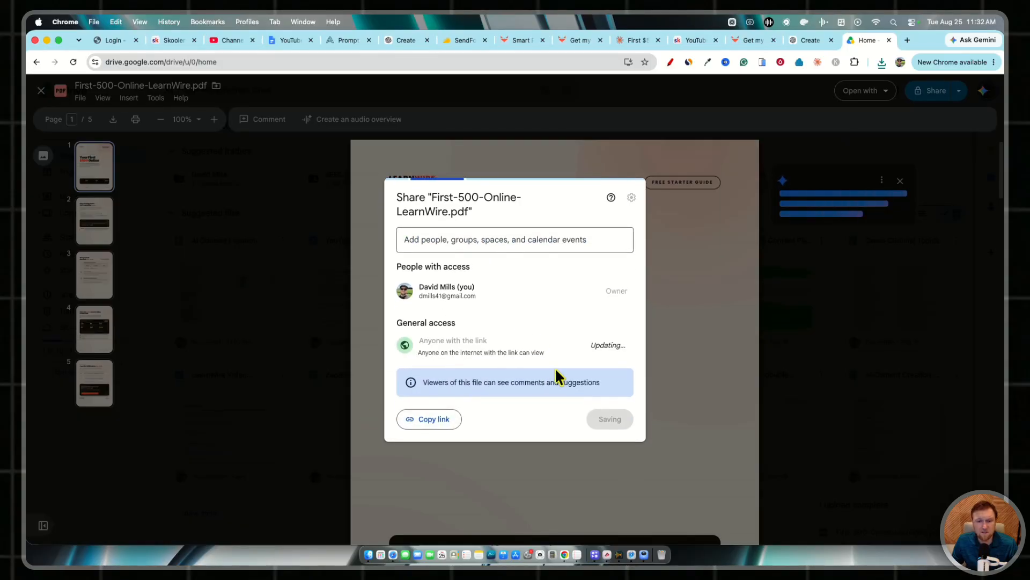
left_click(438, 420)
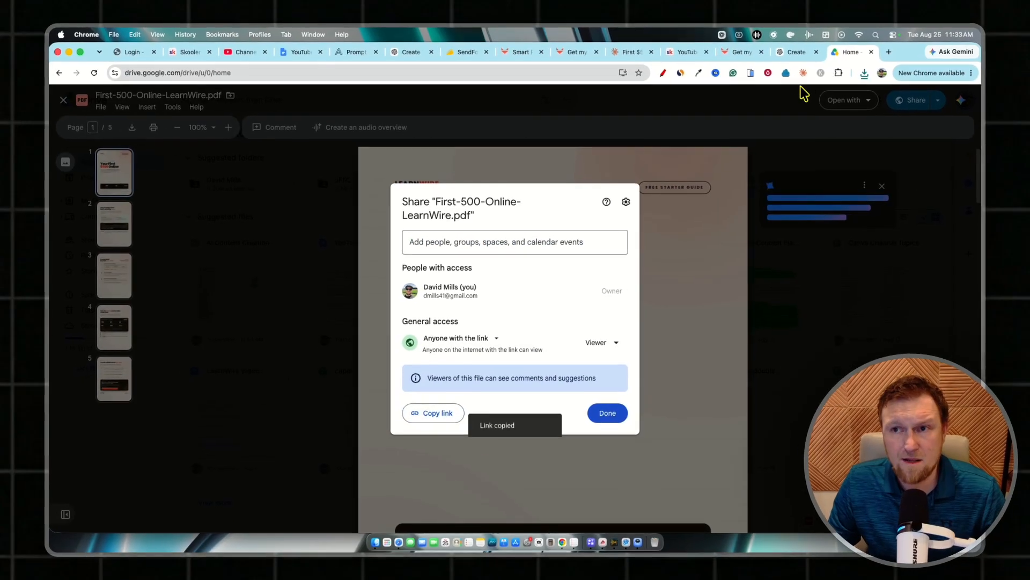
Return to the Claude chat and draft a request for 5 follow-up emails after opt-in, email one being a welcome and congrats on getting YOURFIRST500.
left_click(635, 40)
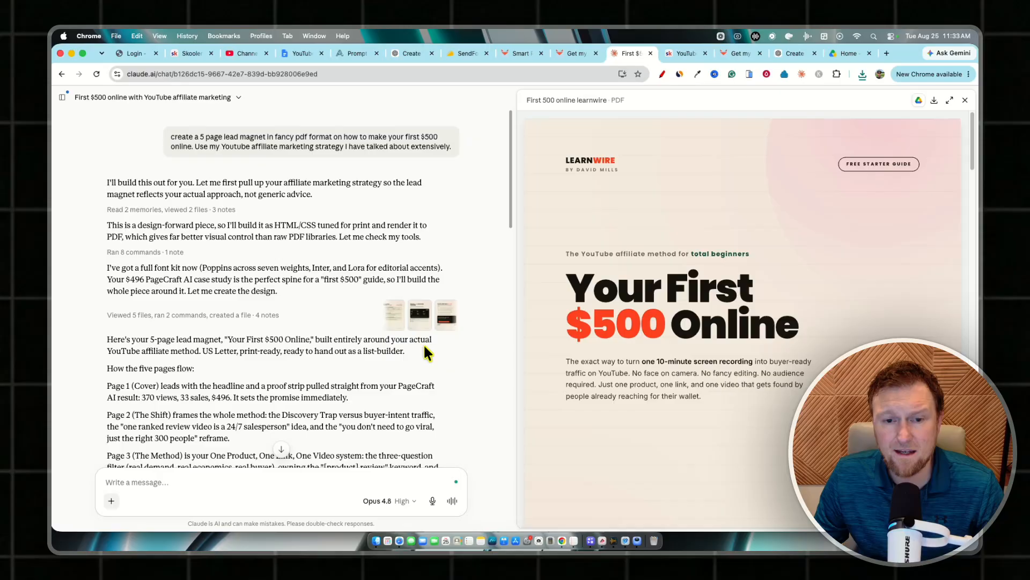
left_click(295, 482)
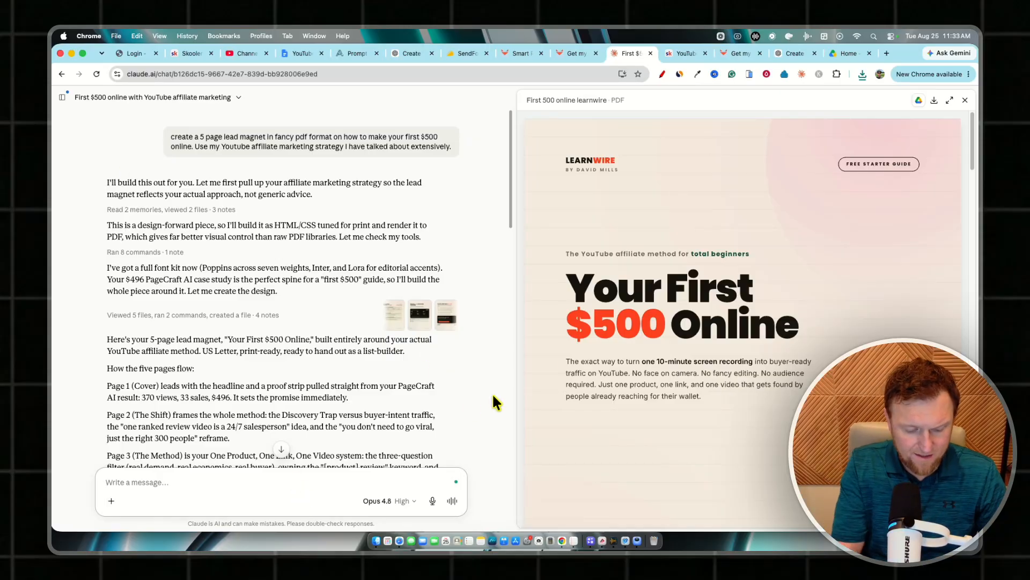
type("now write 5")
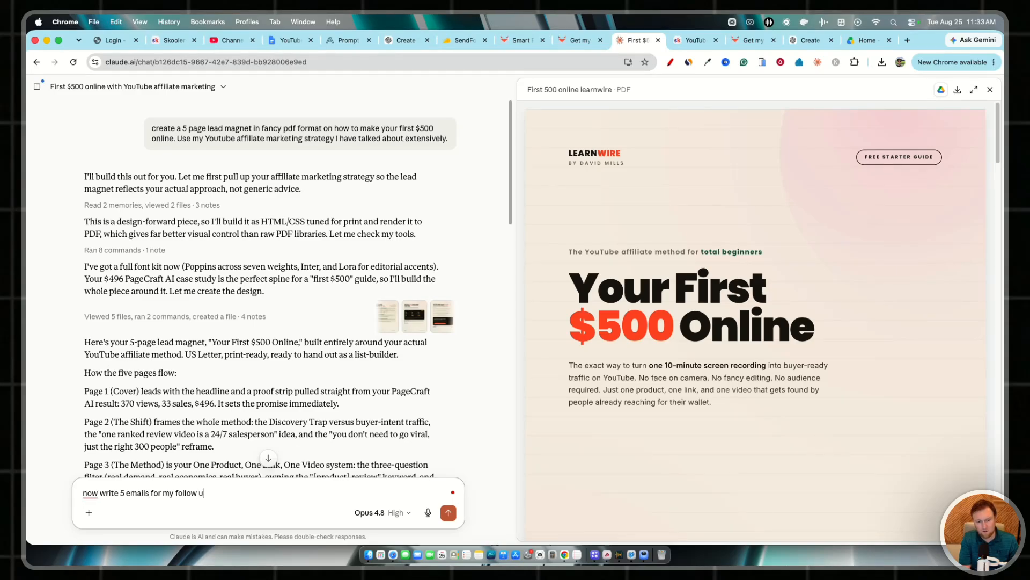
type("emails for my follow up sequence after someone opts in")
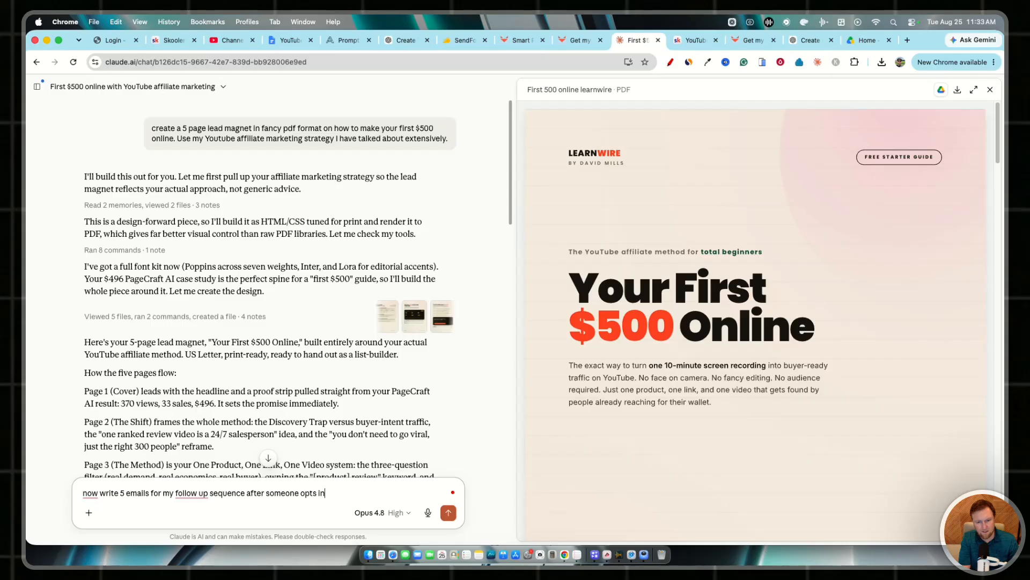
type(". email one is welcome and congrats on ")
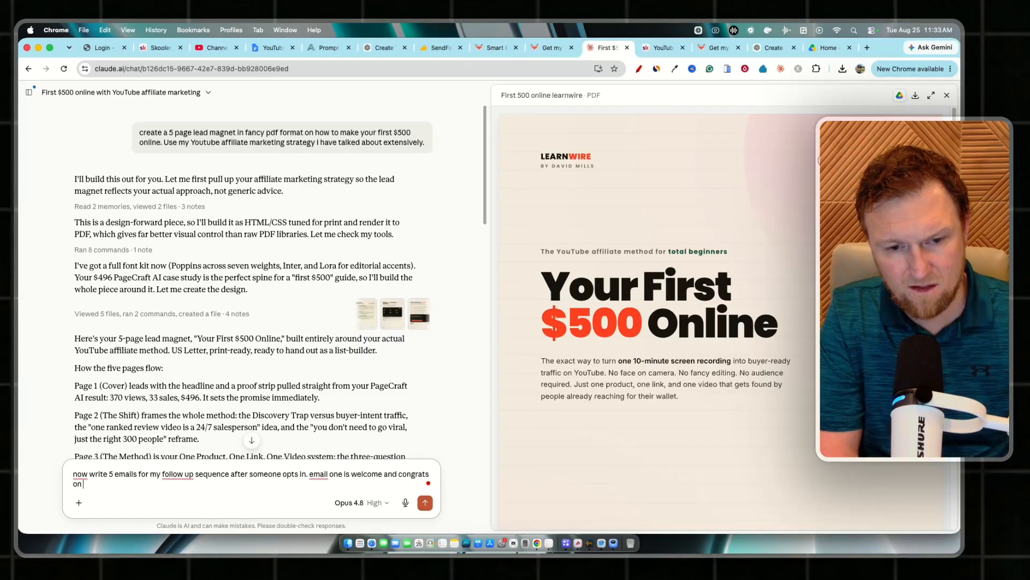
type("picking up")
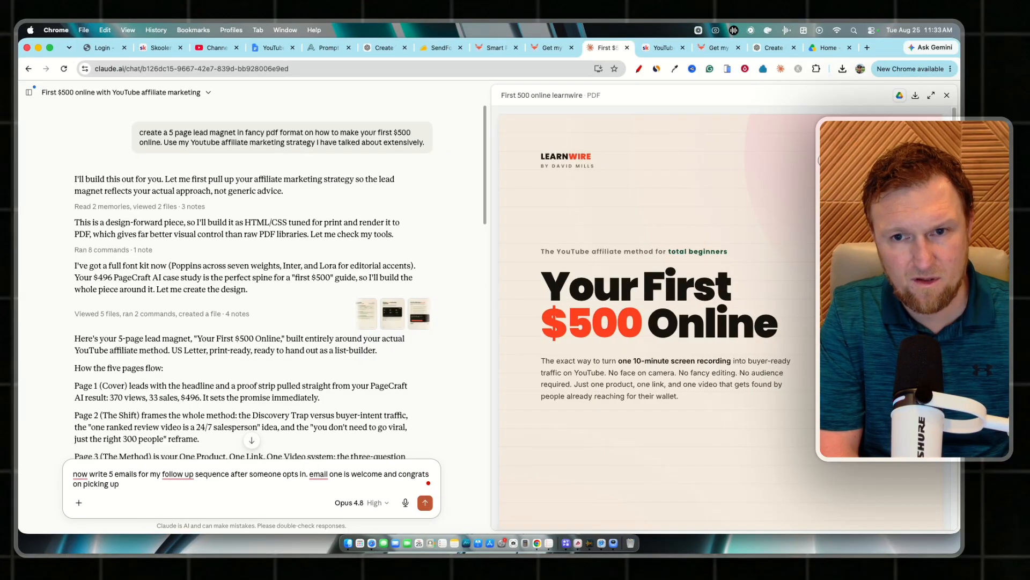
type(" your copy of YOURFIRST")
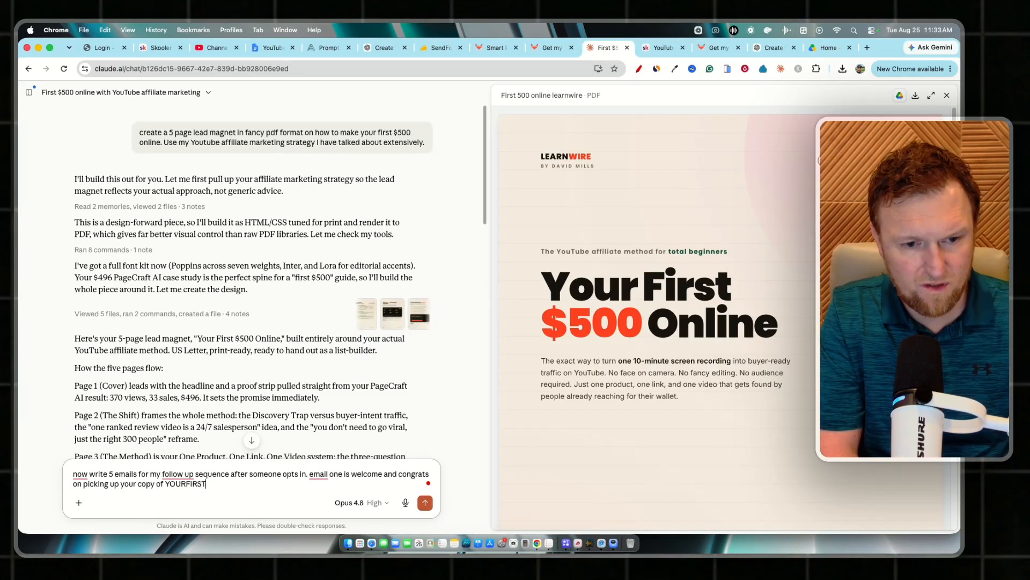
key("Caps_Lock")
type("ST500.  then ")
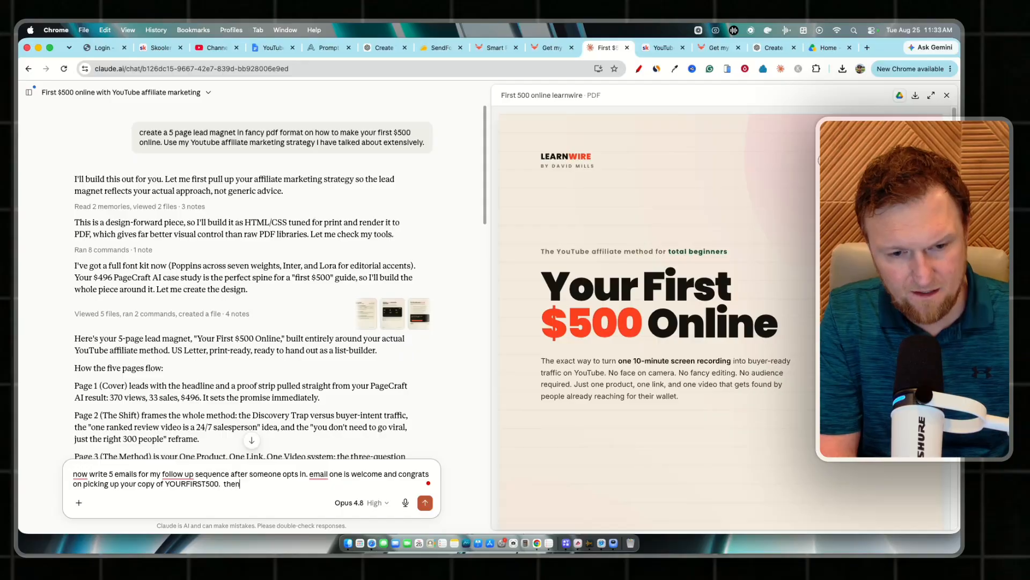
Request a "To Your Success" sign-off with the sender's first name and the Drive link on all emails, the other 4 covering the PDF's main parts; send the prompt.
type("sign off")
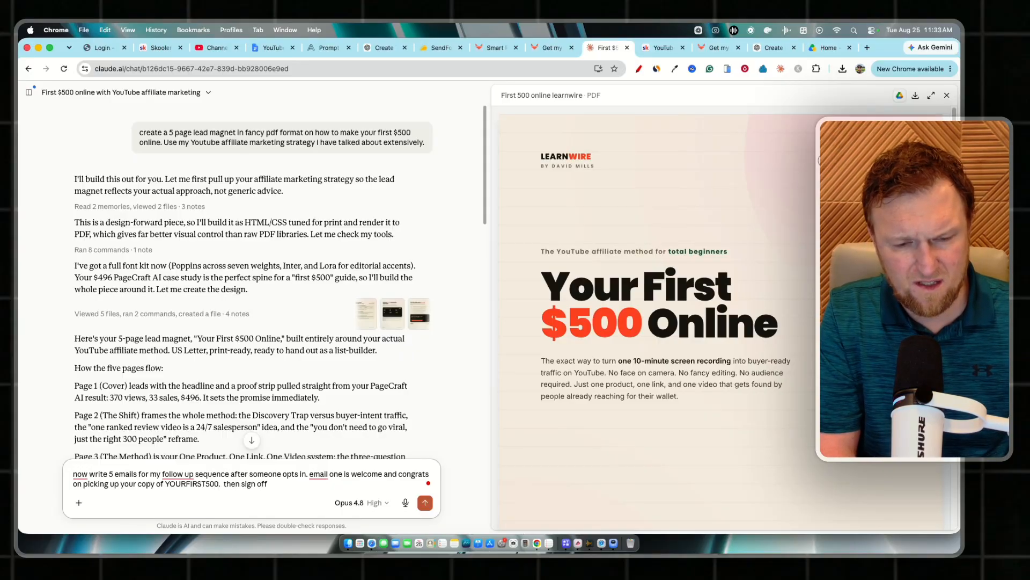
type(" with To Your Success, David and then this link")
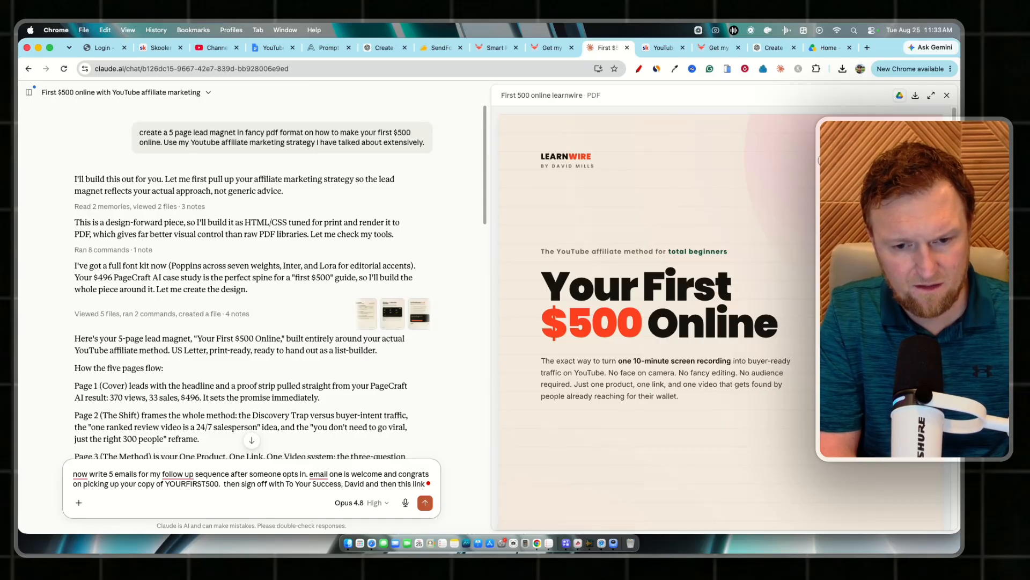
key("super+v")
type("on all email")
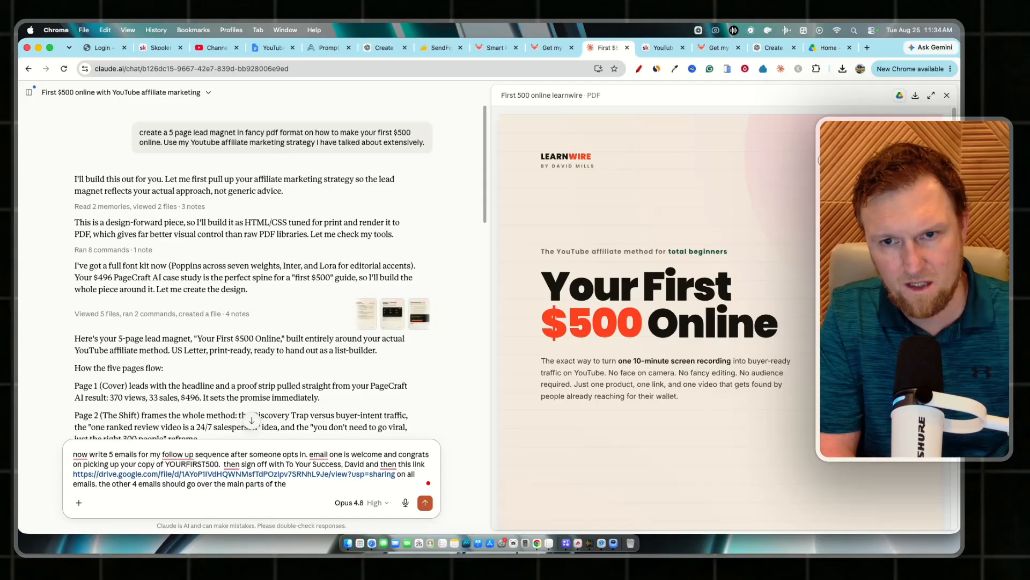
key("Return")
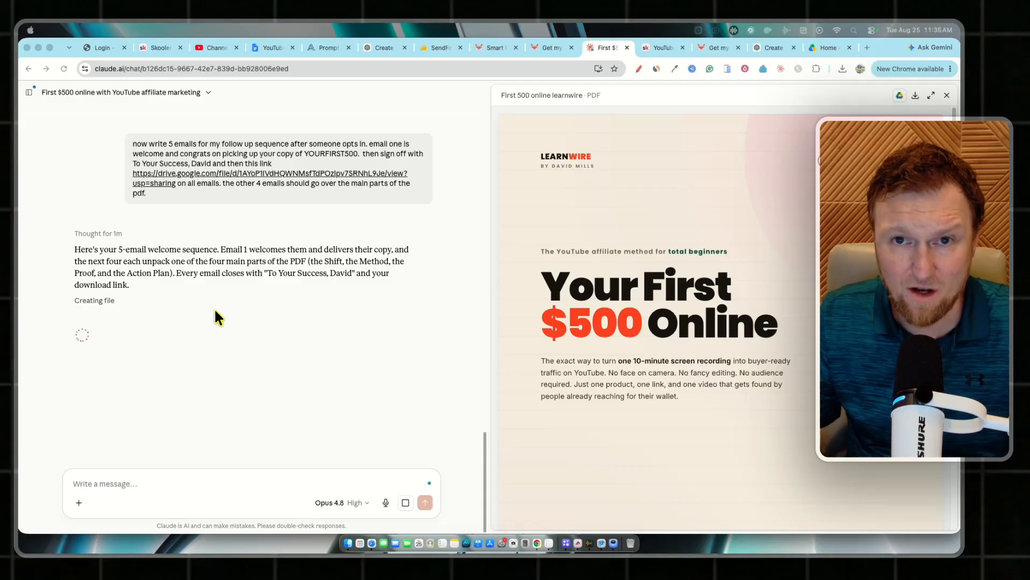
Switch back to SendFox and create a blank automation named "your first 500".
left_click(446, 47)
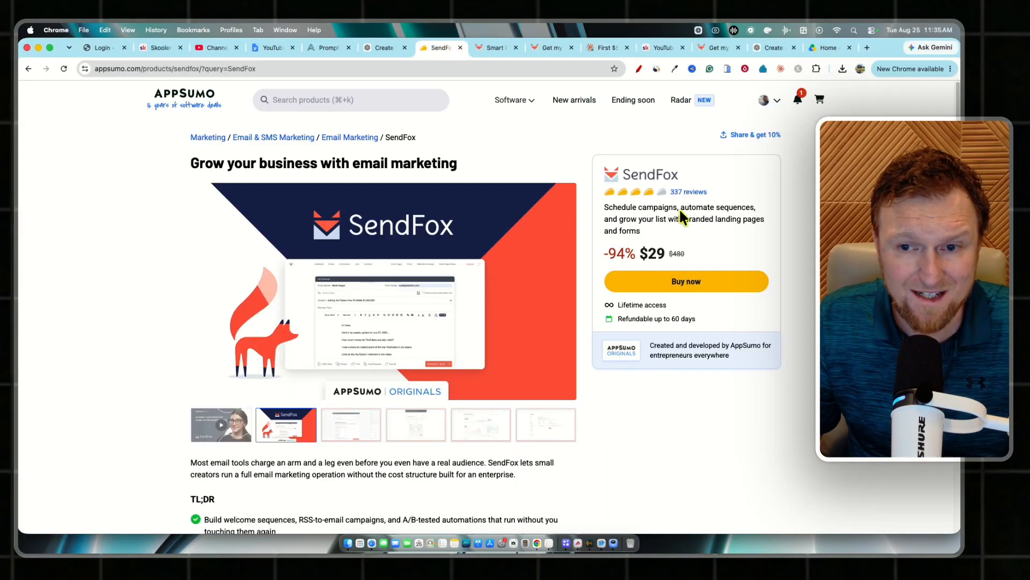
left_click(494, 47)
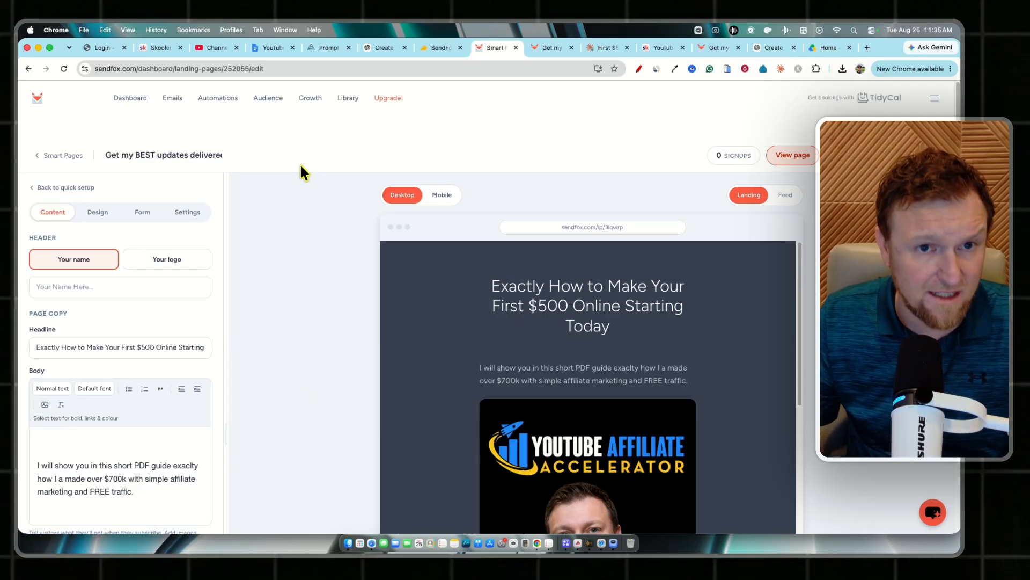
left_click(227, 101)
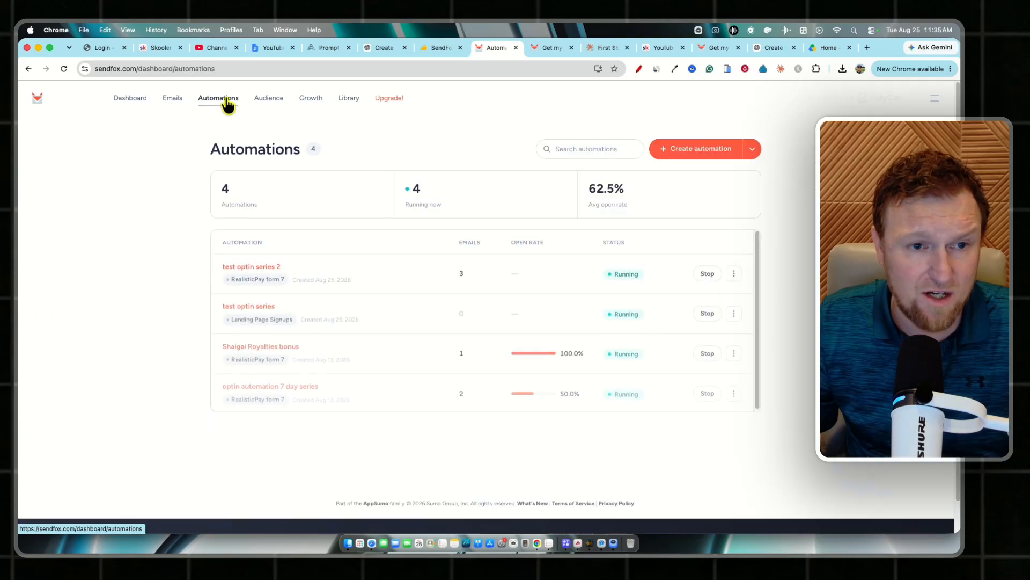
left_click(702, 156)
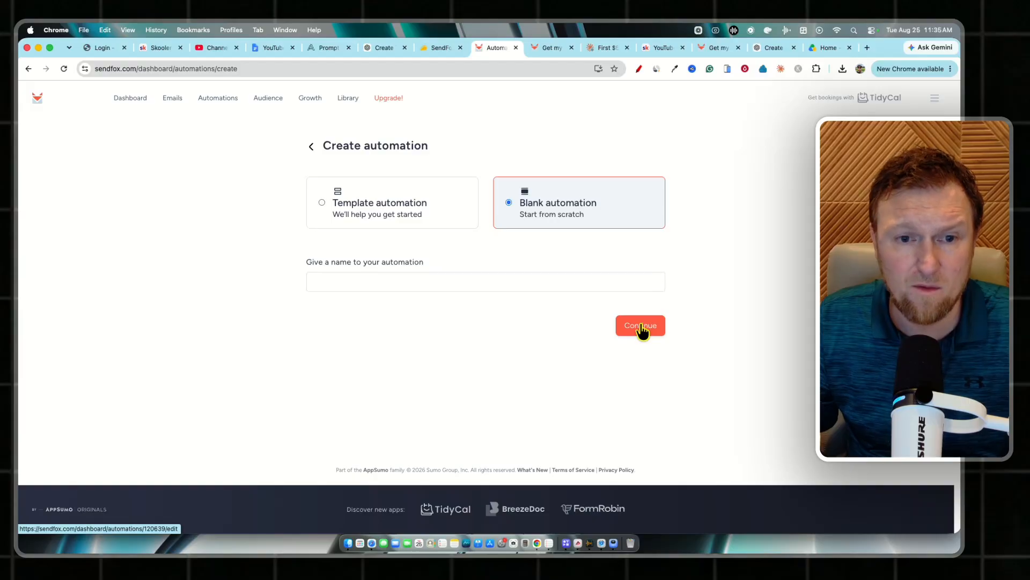
left_click(441, 282)
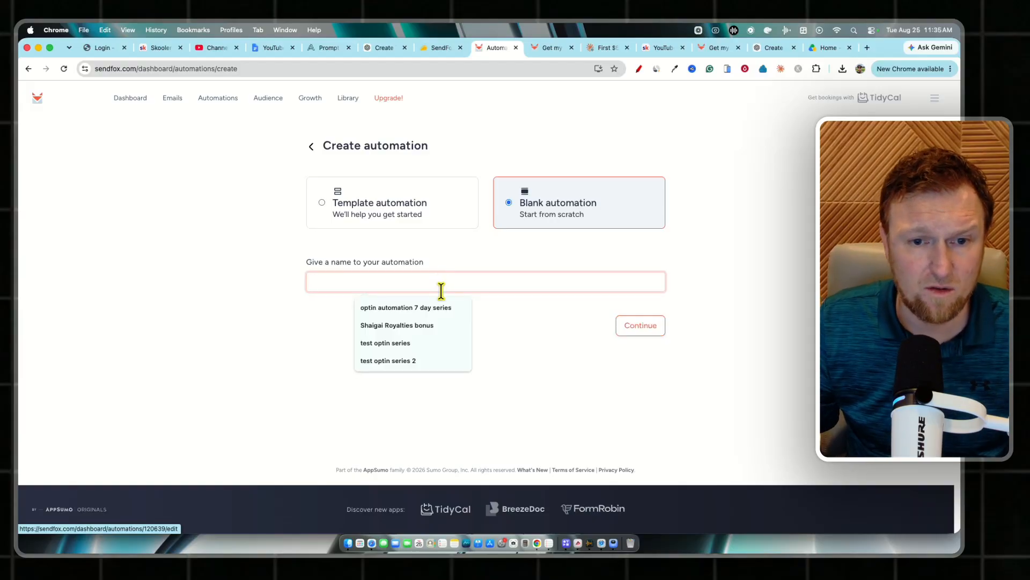
type("your")
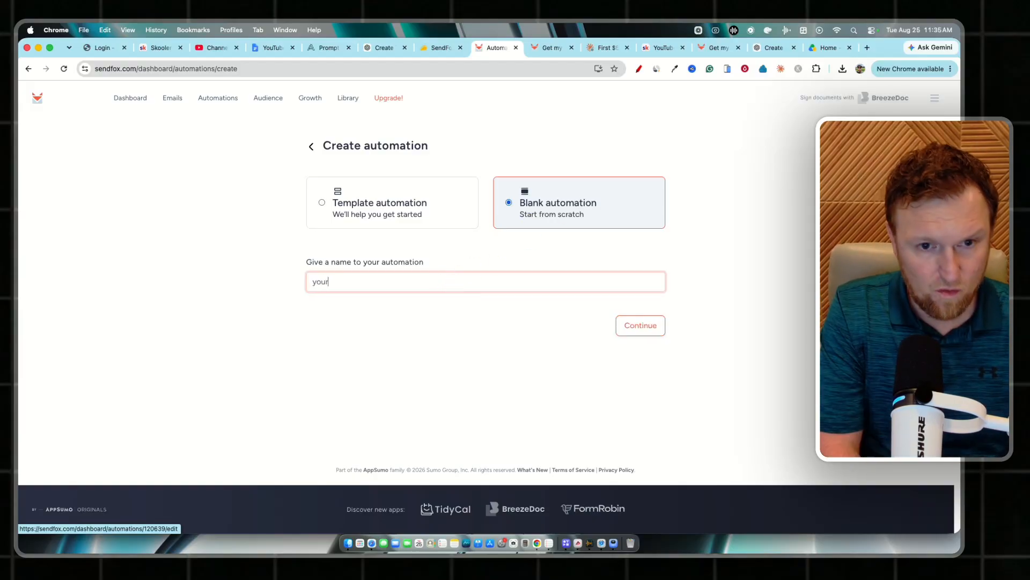
type(" first 500")
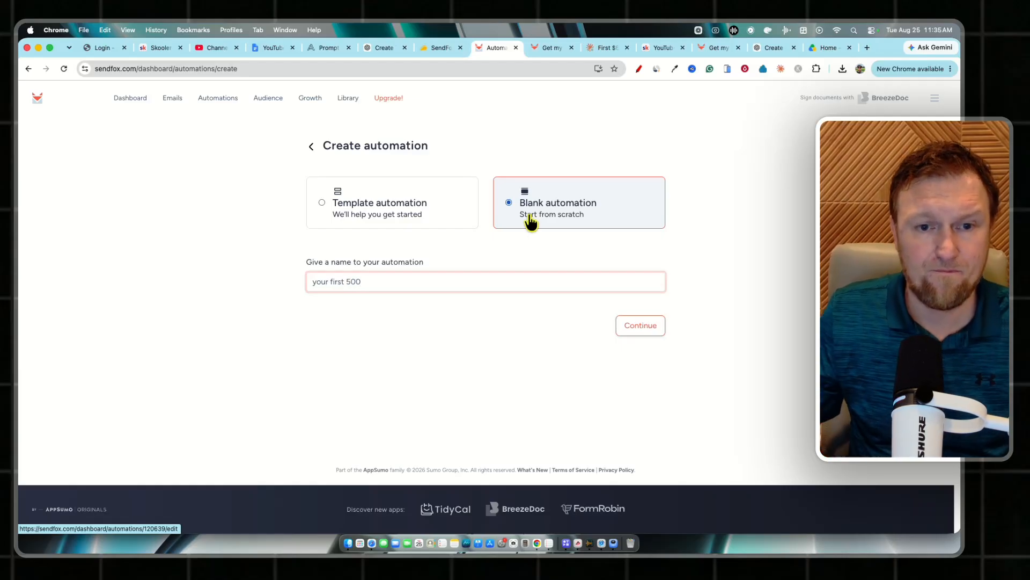
left_click(634, 327)
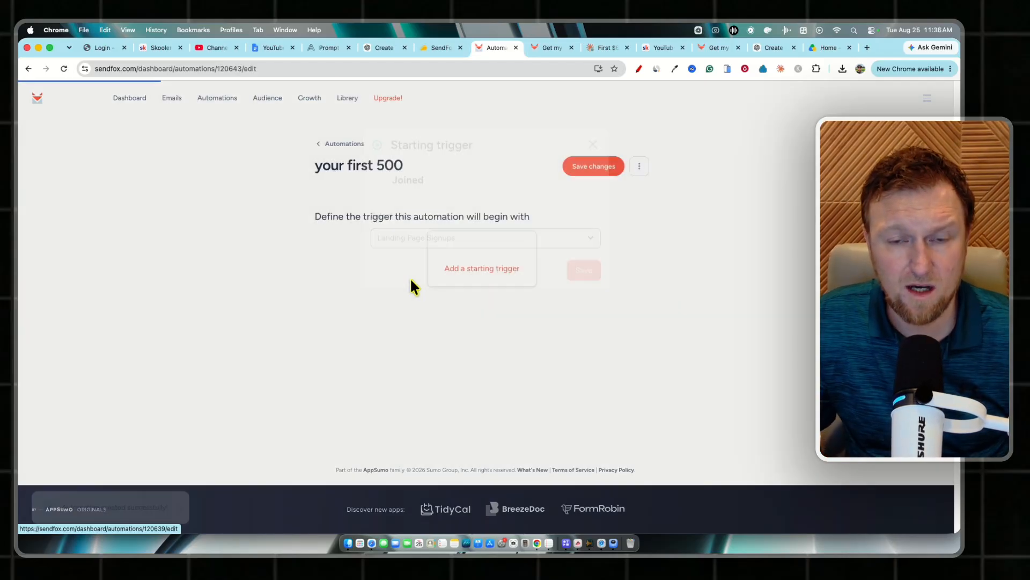
Set the starting trigger to joining the "How to make your first $500 online" list and add an email to the automation.
left_click(519, 275)
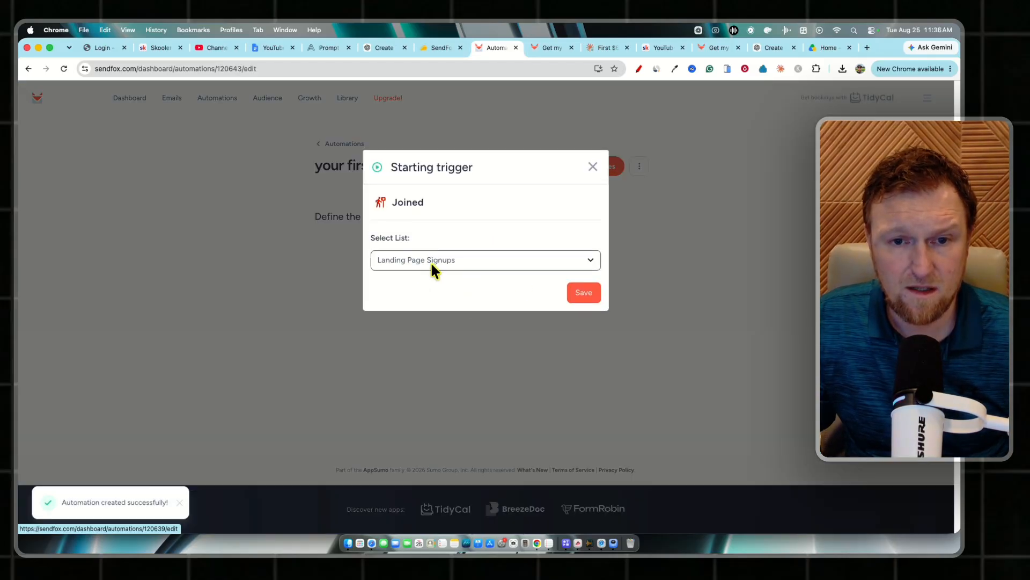
left_click(446, 263)
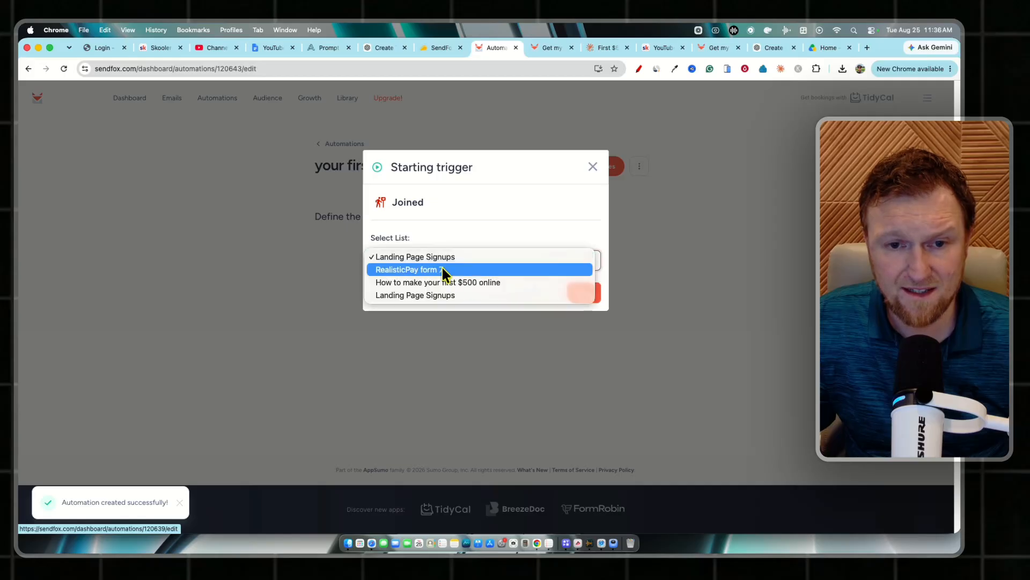
left_click(433, 282)
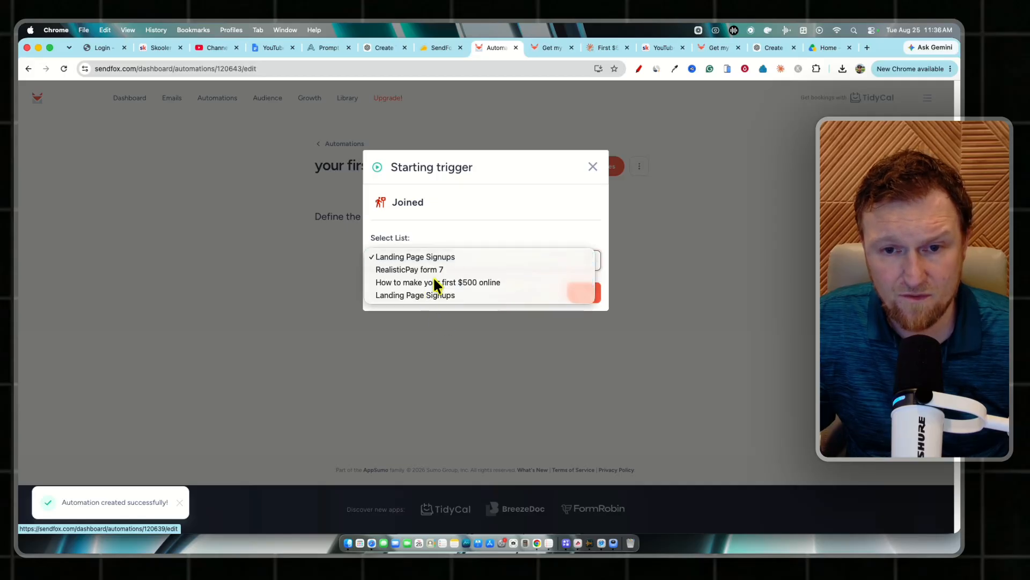
left_click(584, 293)
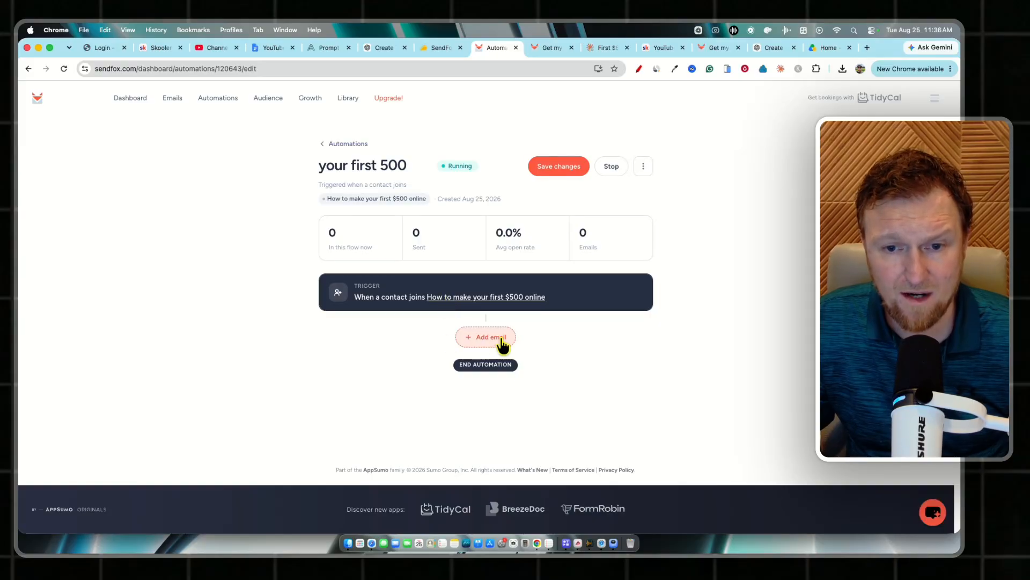
left_click(476, 339)
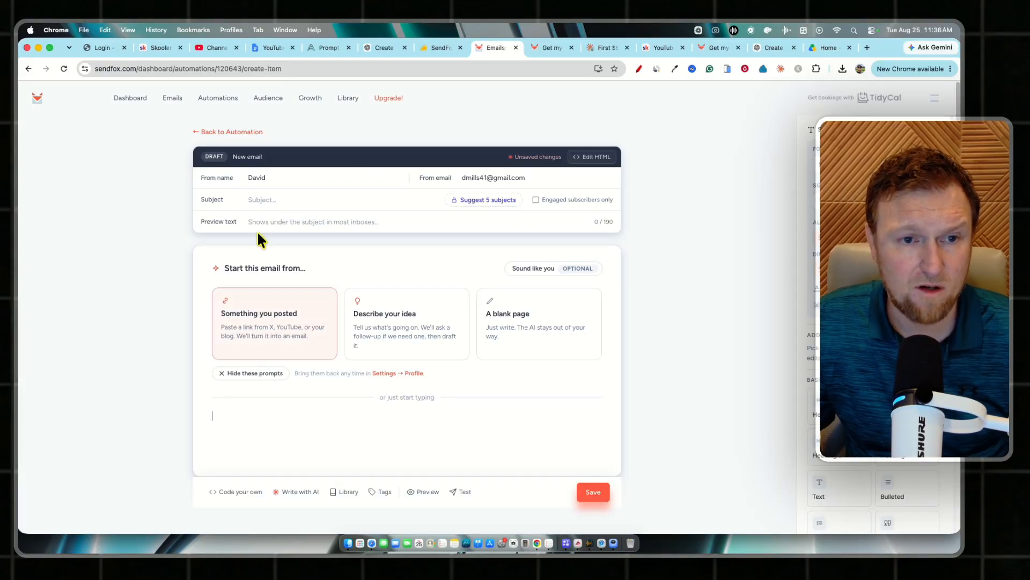
Copy the Email 1 heading "Welcome + Your Copy Is Here" from the Claude draft into the SendFox email's subject.
left_click(610, 45)
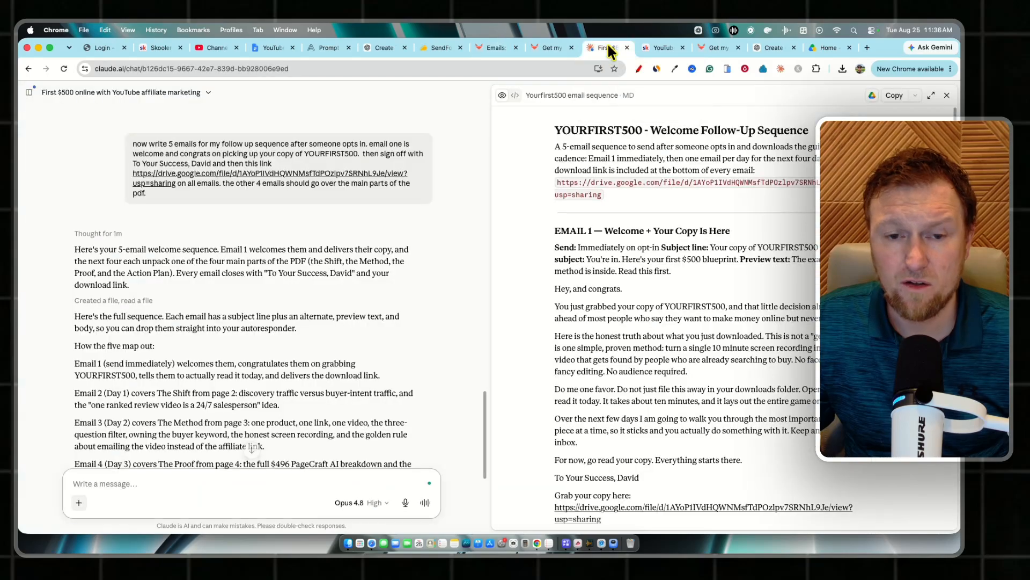
scroll(593, 234, "down", 5)
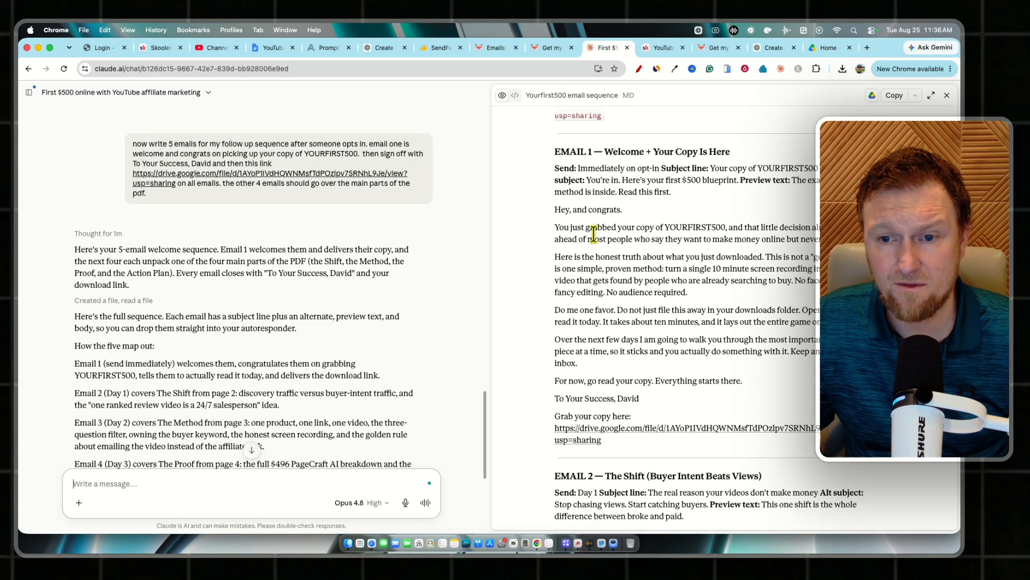
scroll(616, 231, "up", 5)
scroll(616, 232, "down", 1)
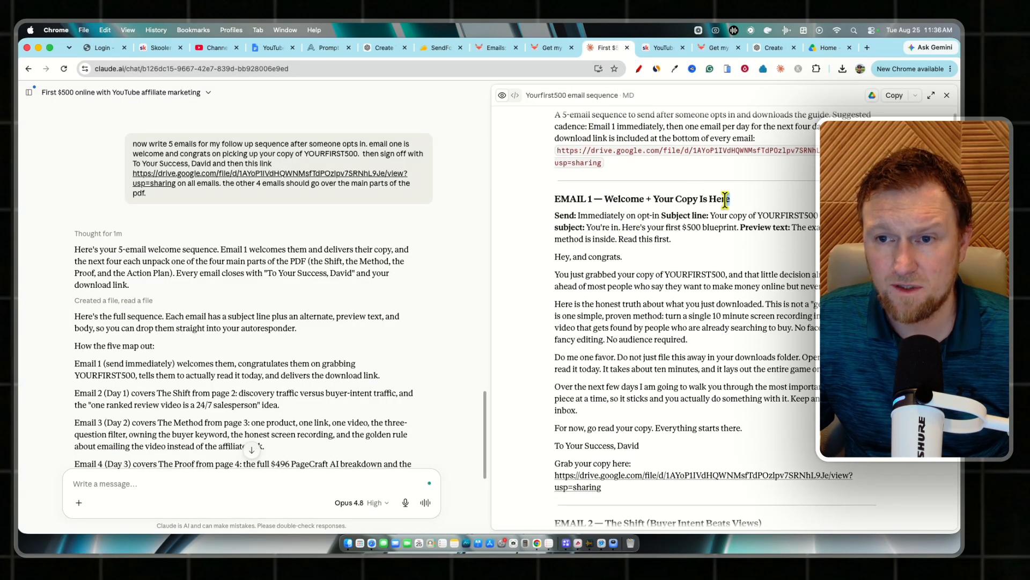
left_click_drag(731, 198, 604, 200)
key("super+c")
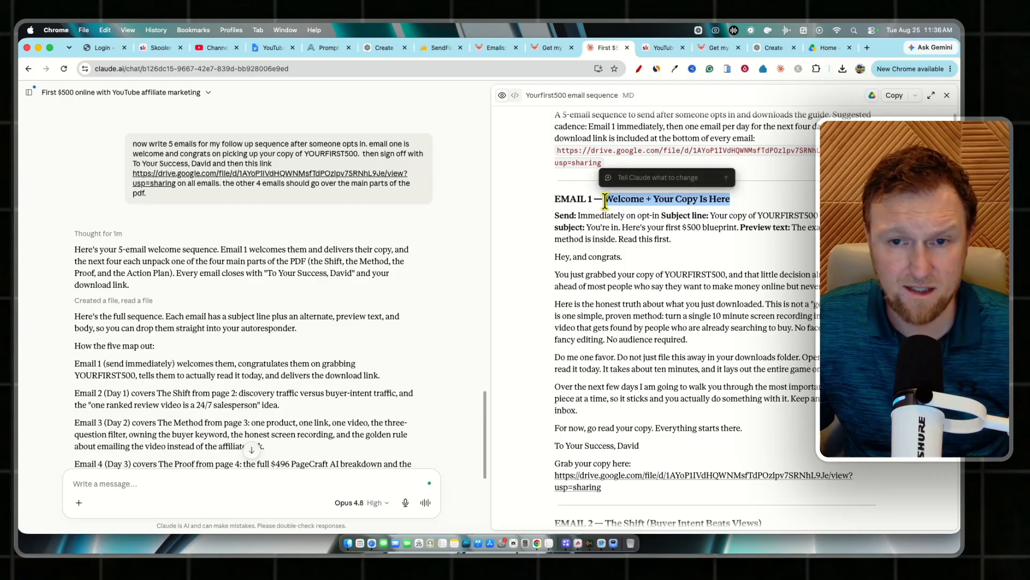
key("ctrl+shift+Tab")
key("ctrl+shift+Tab")
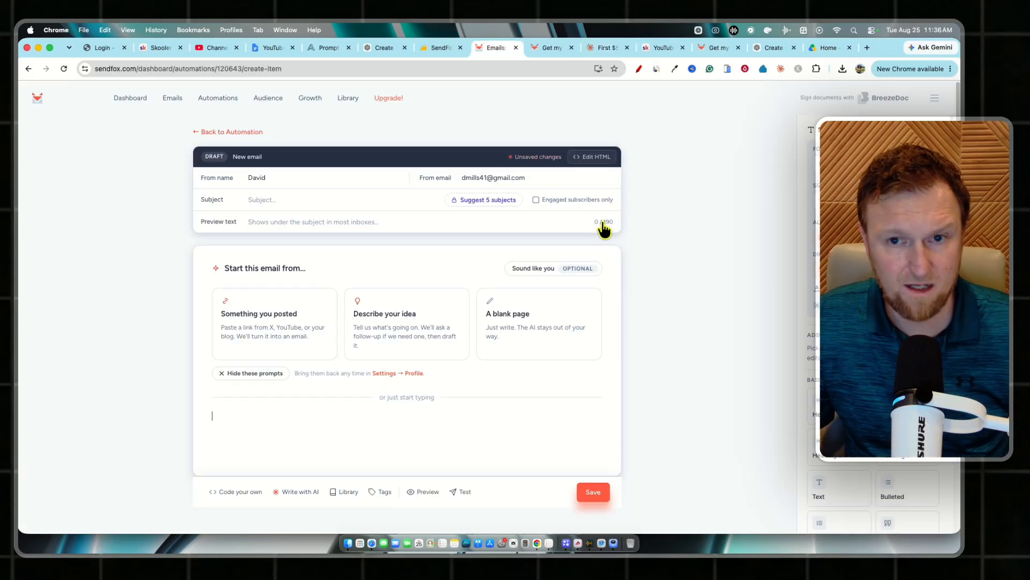
left_click(298, 204)
key("super+v")
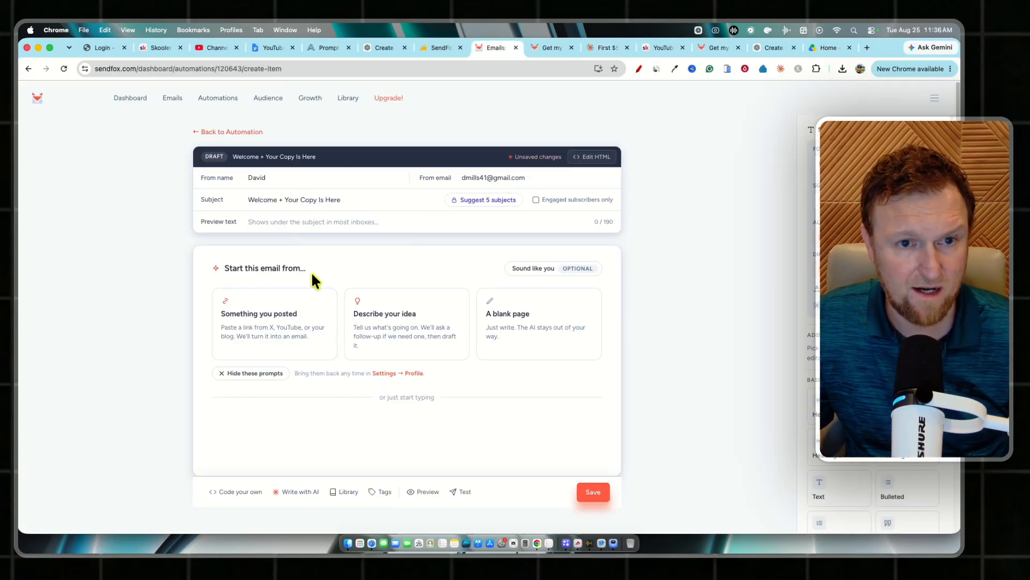
Start the SendFox email from a blank page and select Email 1's suggested subject line in the Claude draft for copying.
left_click(543, 331)
key("ctrl+Tab")
key("ctrl+Tab")
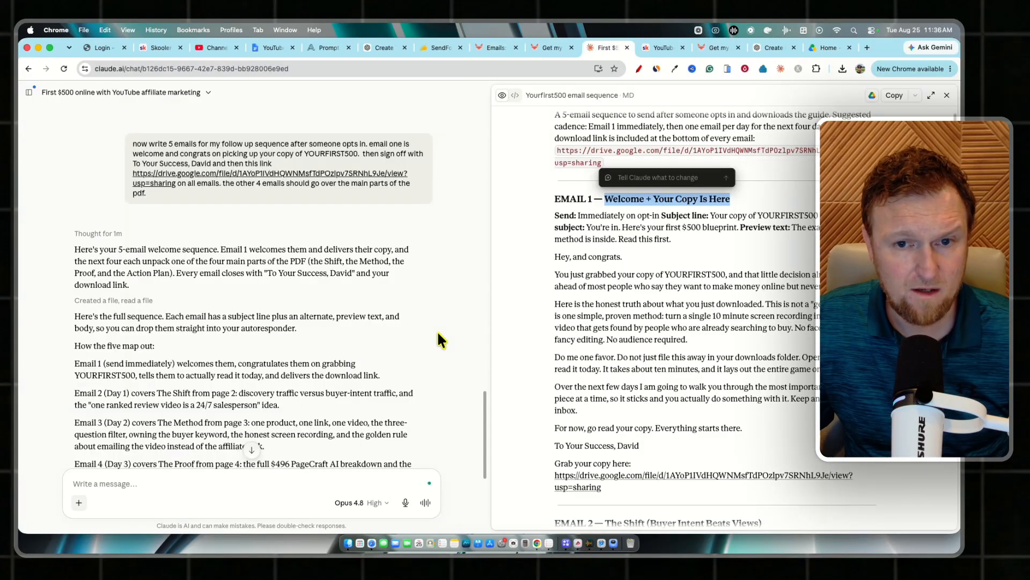
left_click(587, 235)
left_click_drag(573, 217, 724, 217)
left_click(775, 229)
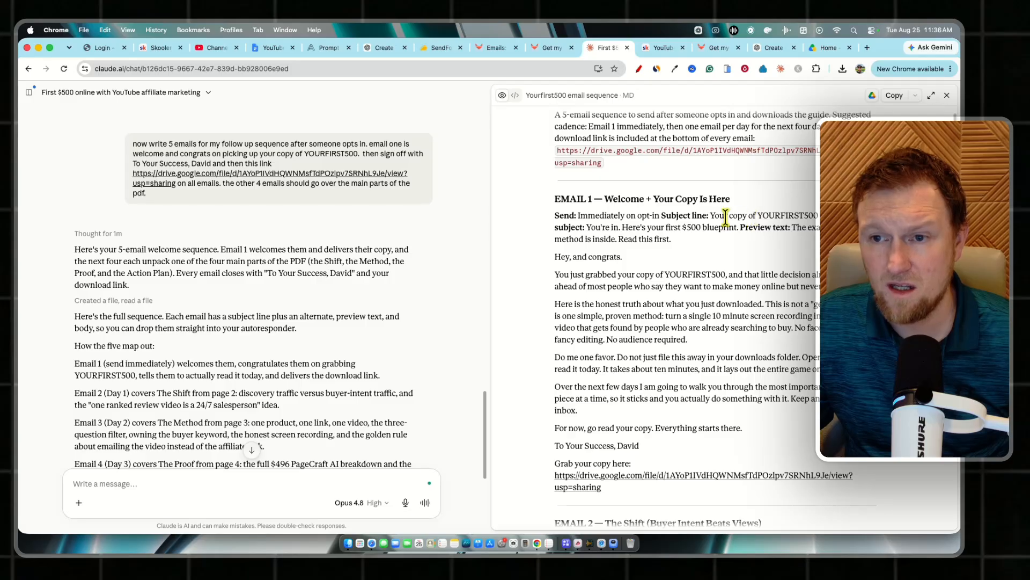
left_click_drag(750, 219, 853, 219)
left_click_drag(609, 228, 854, 216)
left_click(757, 218)
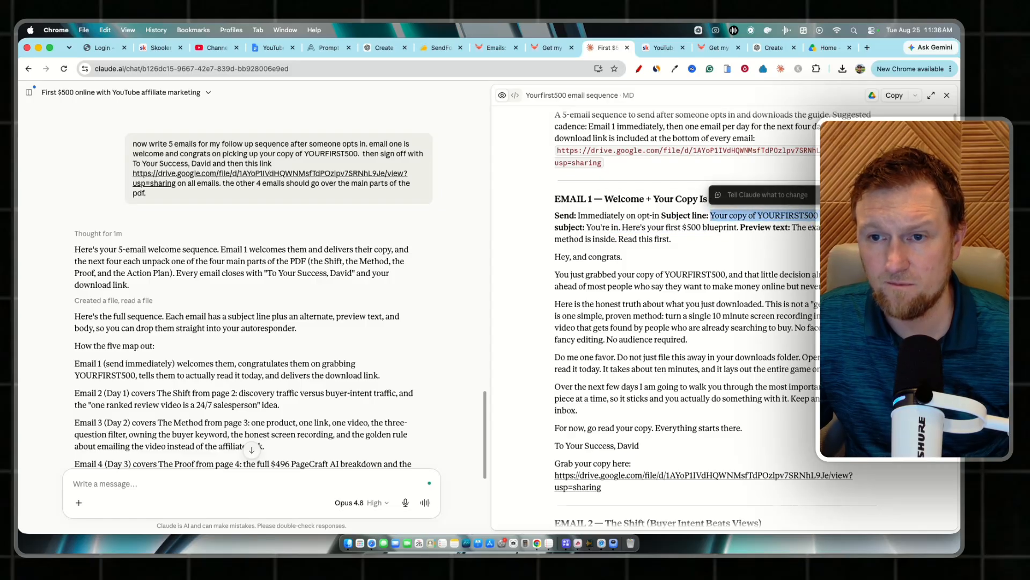
Replace the SendFox email's subject with "Your copy of YOURFIRST500 is here".
left_click(496, 47)
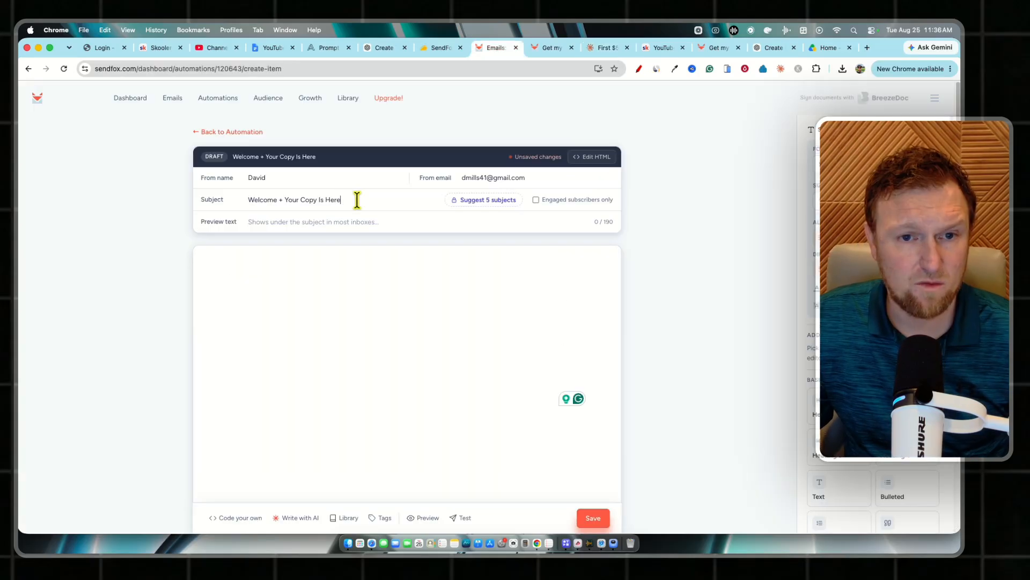
left_click_drag(357, 200, 255, 198)
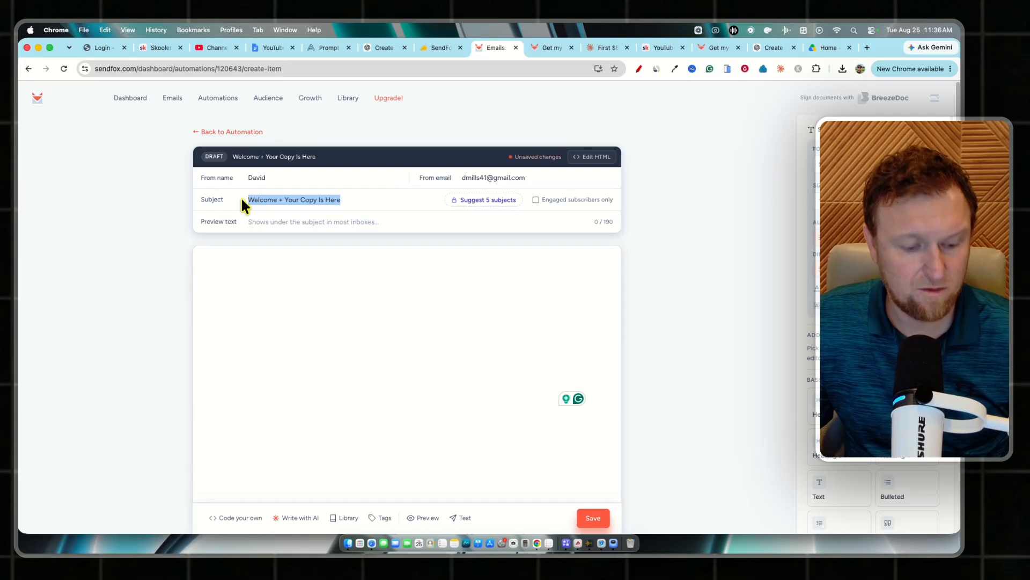
type("Your copy of YOURFIRST500 is here")
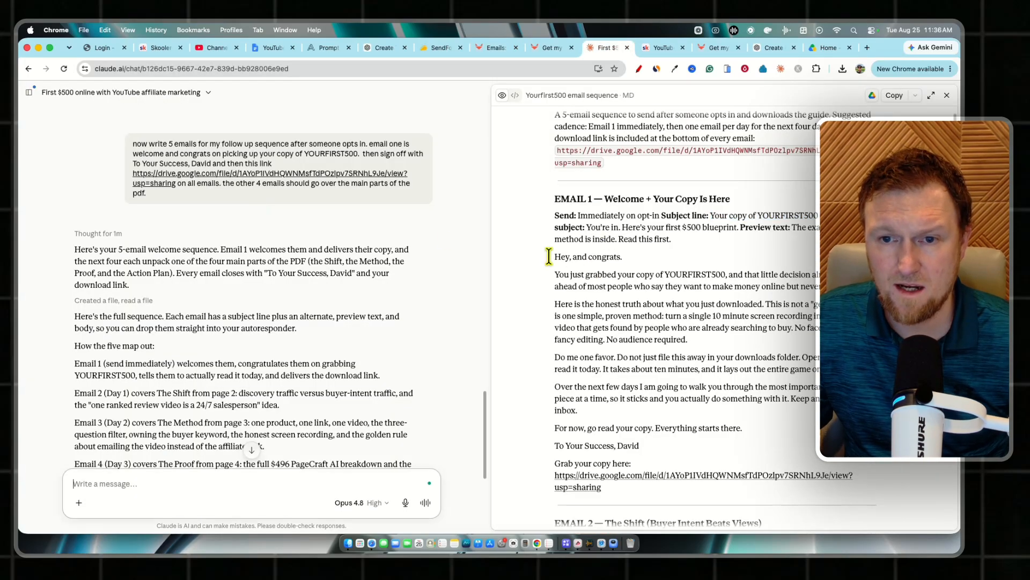
Review the Claude email drafts through the end of Email 2, including its passage on buyer intent traffic.
left_click_drag(548, 256, 589, 400)
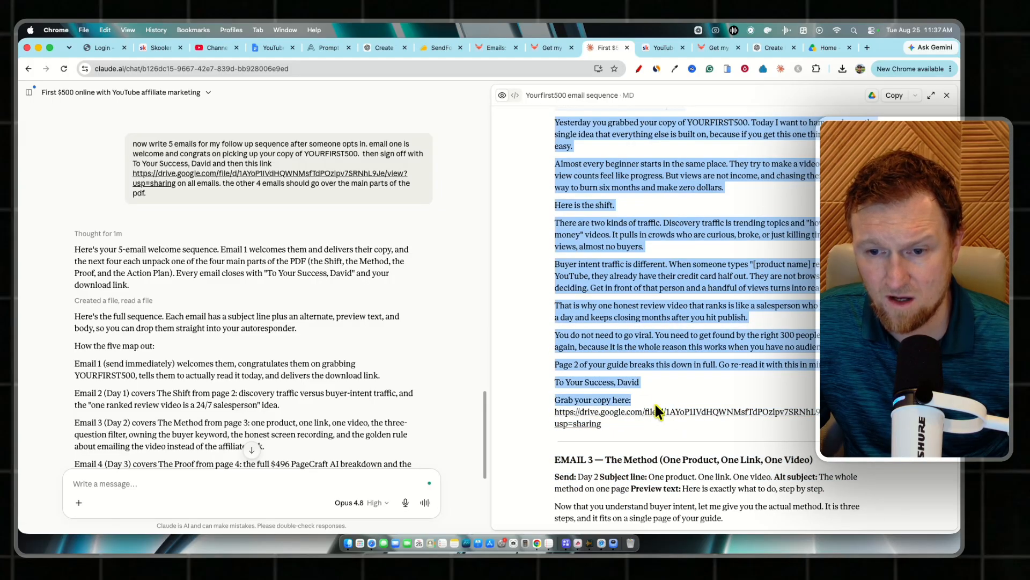
left_click_drag(655, 402, 659, 426)
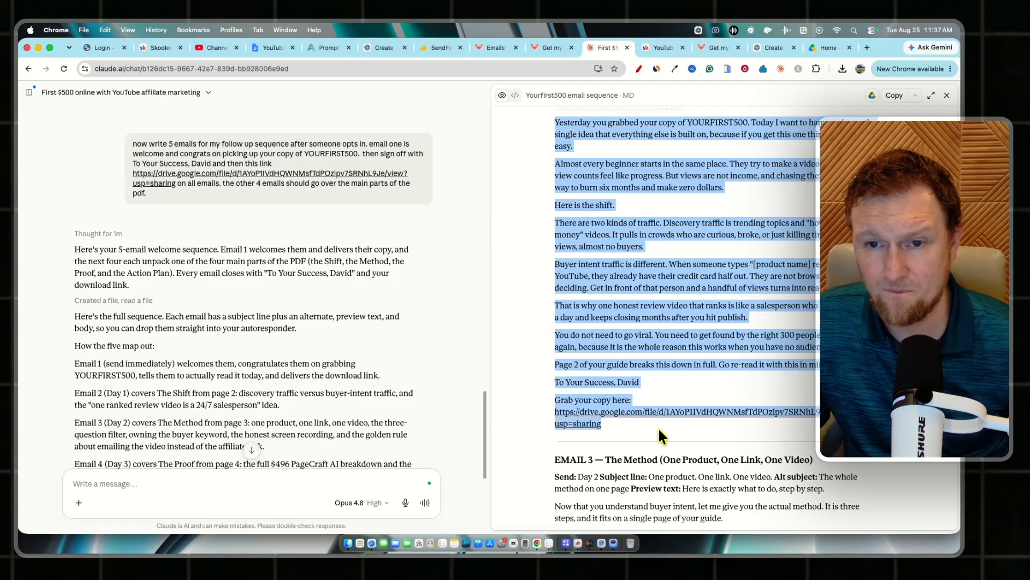
key("super+c")
left_click_drag(768, 264, 765, 265)
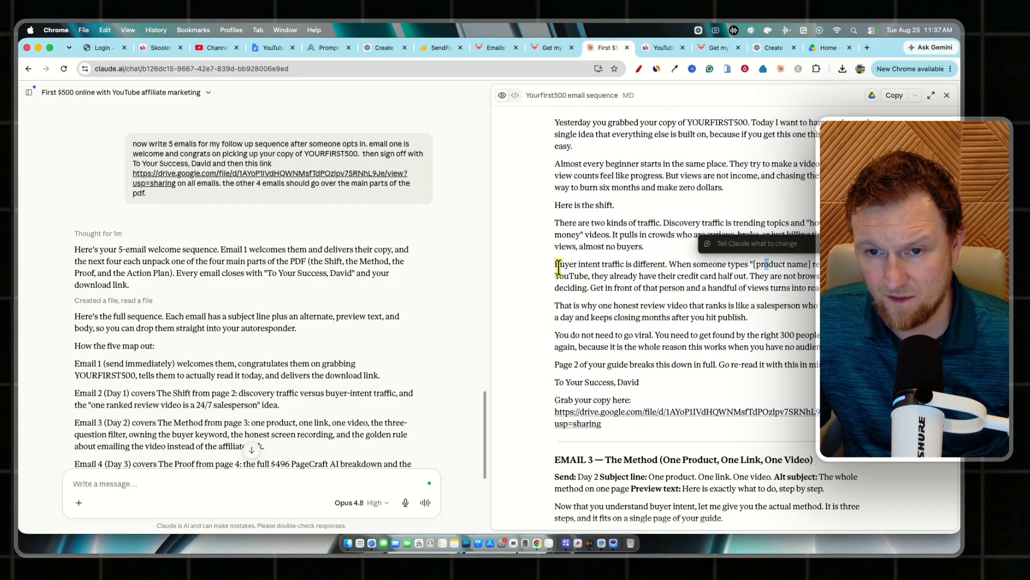
left_click_drag(558, 265, 603, 263)
left_click_drag(685, 270, 753, 264)
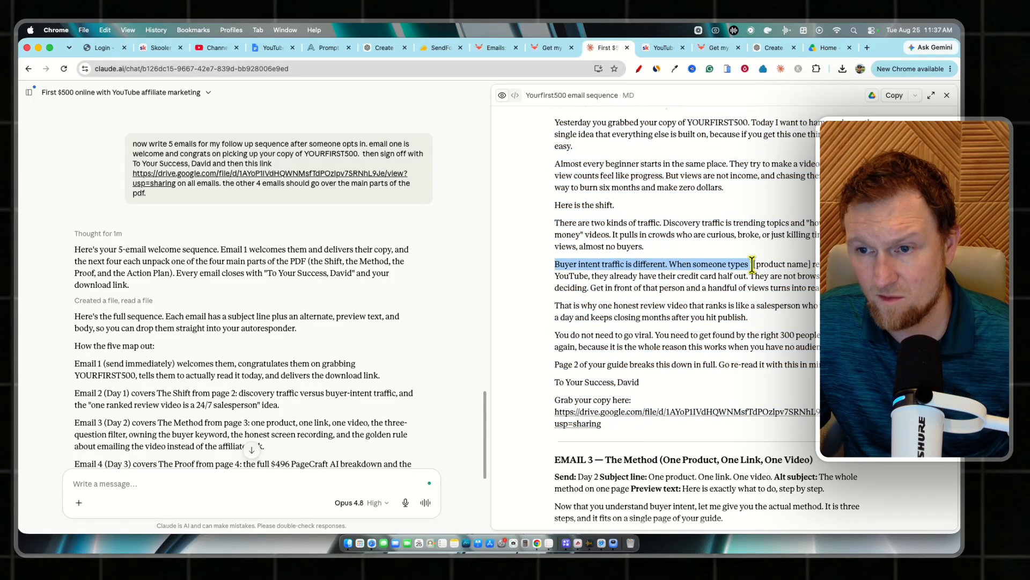
left_click_drag(827, 265, 751, 319)
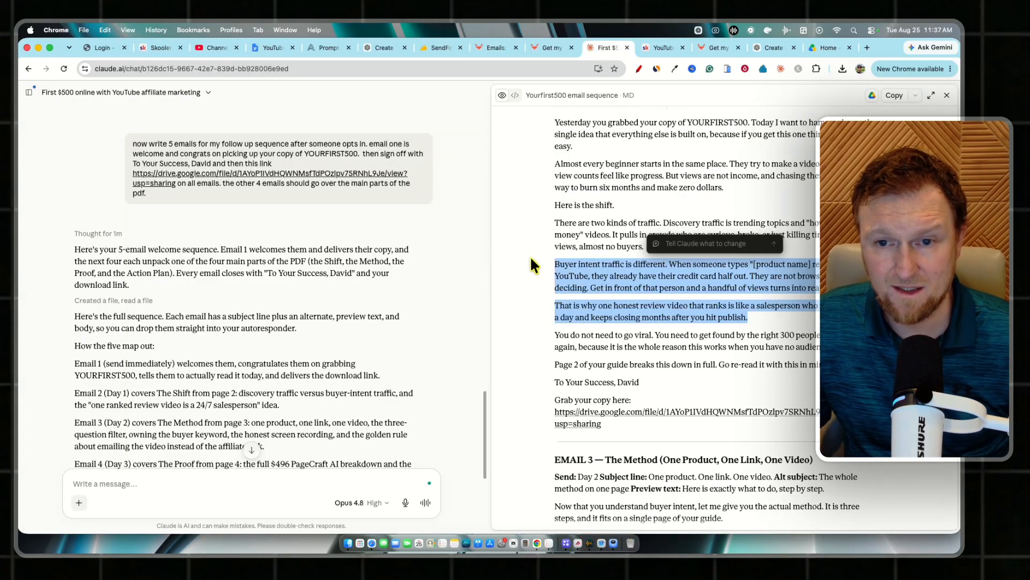
left_click(532, 264)
Copy Email 1's body from "Hey, and congrats." through the Drive link in the Claude draft into the SendFox email's body.
scroll(659, 247, "up", 10)
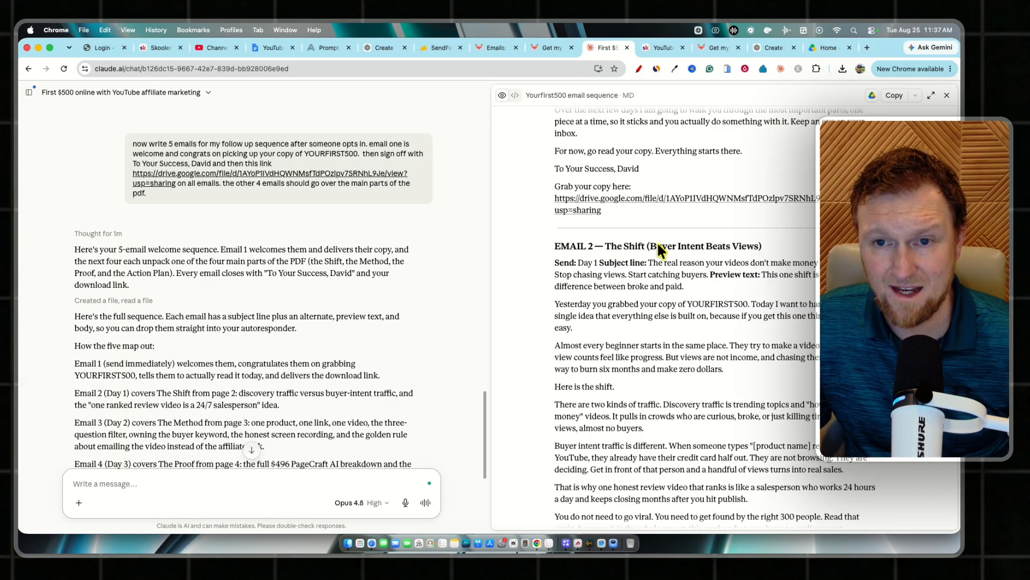
scroll(658, 247, "down", 2)
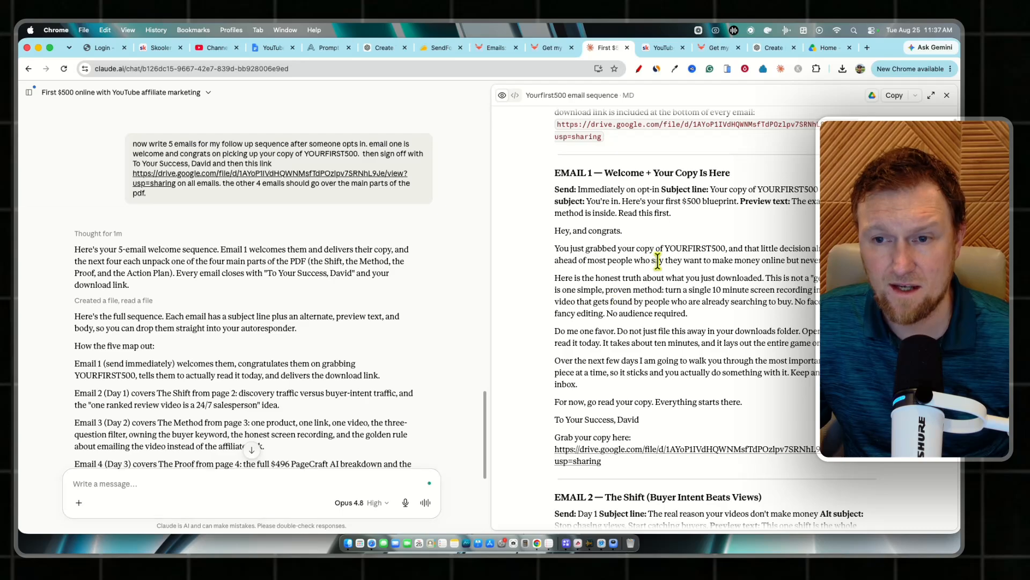
left_click_drag(557, 230, 735, 460)
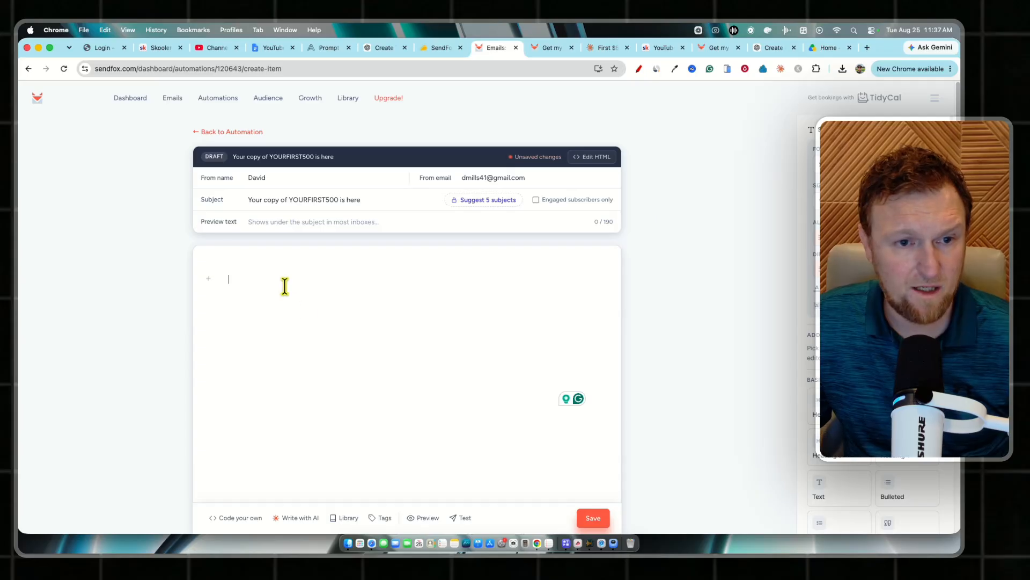
key("super+v")
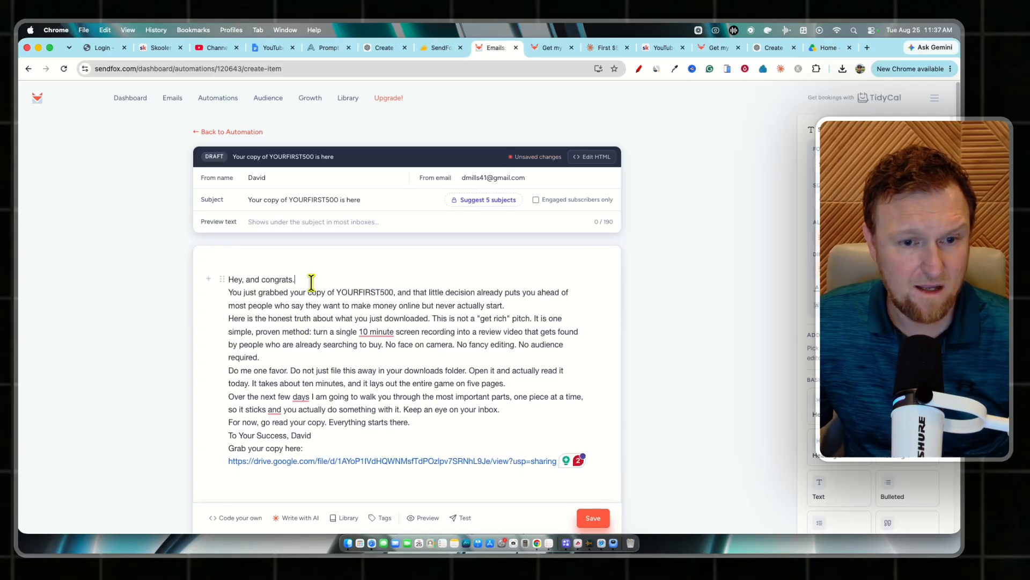
Separate the SendFox email's paragraphs with blank lines, from the "Hey, and congrats." greeting down to "To Your Success".
key("Return")
key("Return")
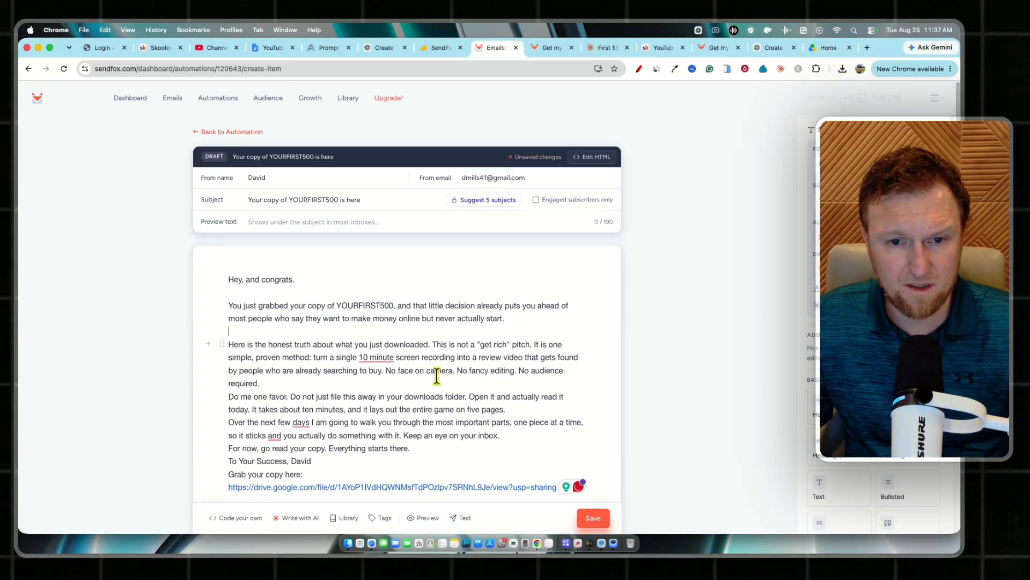
key("Return")
key("Return")
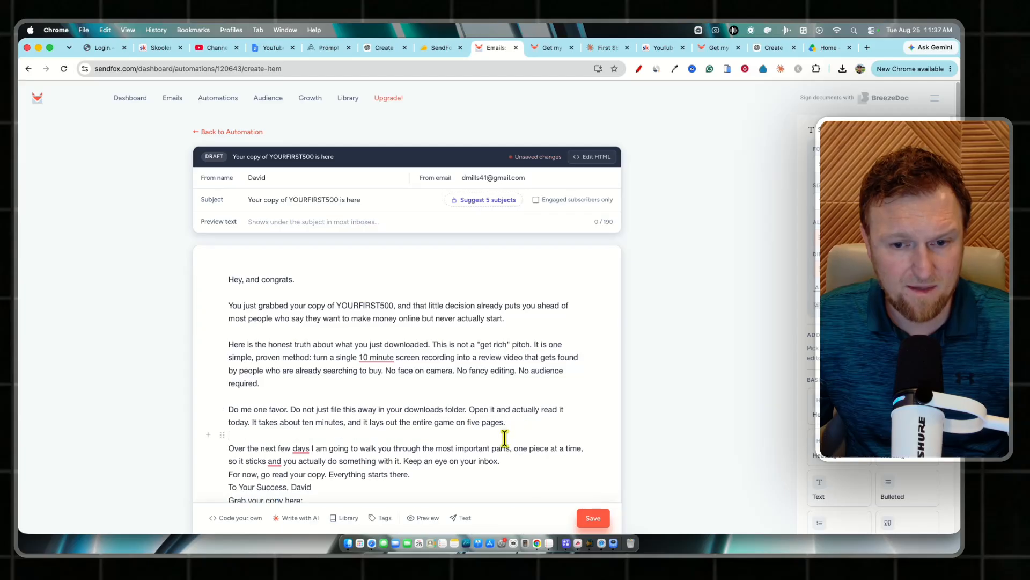
scroll(507, 437, "down", 1)
left_click(510, 457)
key("Return")
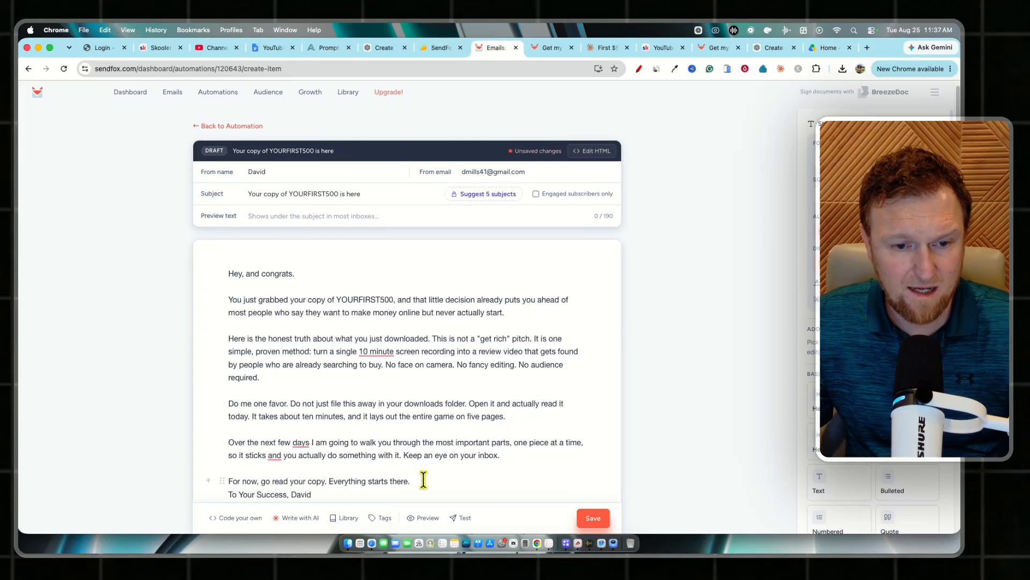
key("Return")
scroll(430, 457, "down", 3)
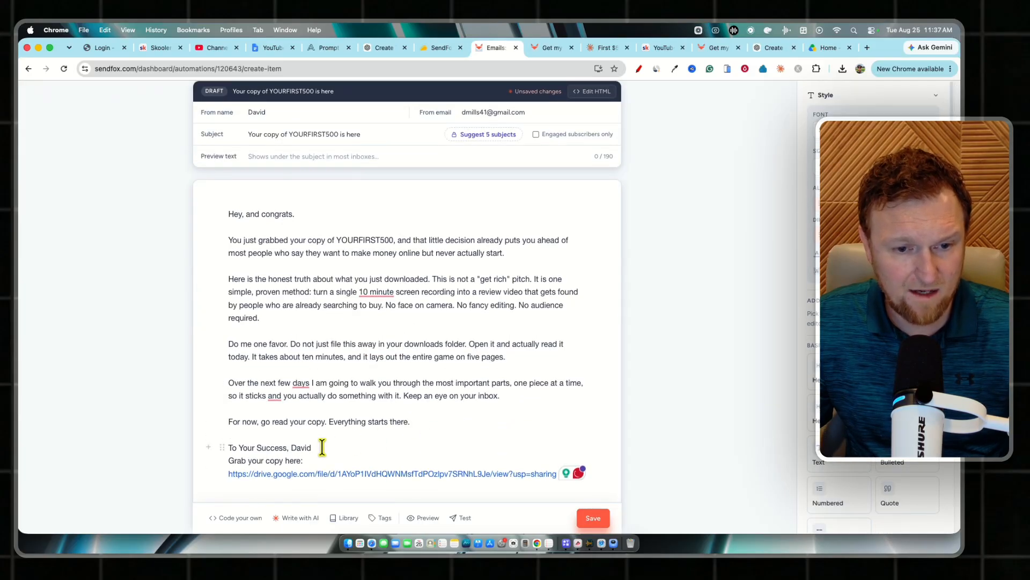
Put the sender's name on its own line below "To Your Success,", add a blank line before "Grab your copy here:", and save the email.
key("Return")
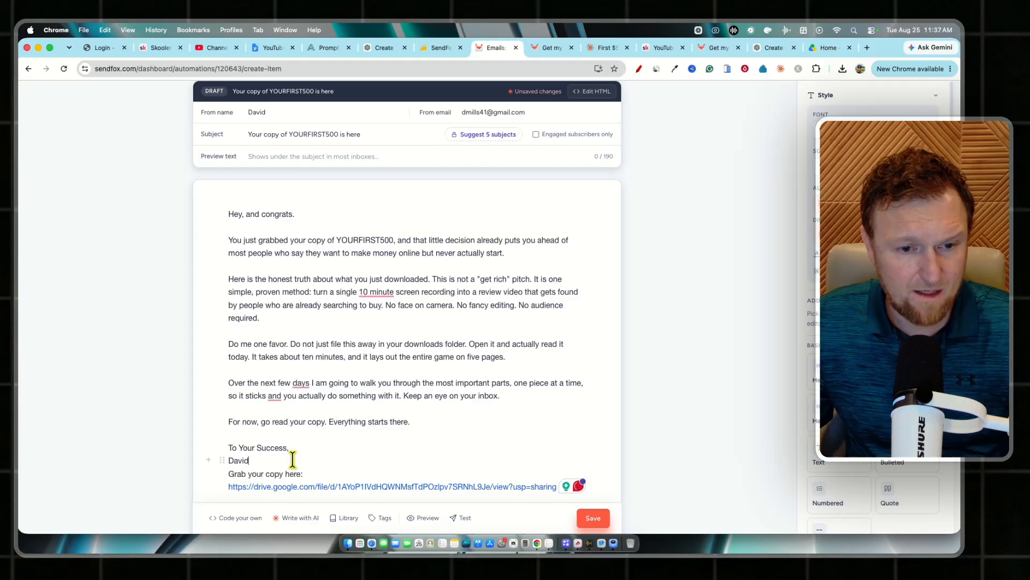
key("Return")
scroll(322, 456, "down", 5)
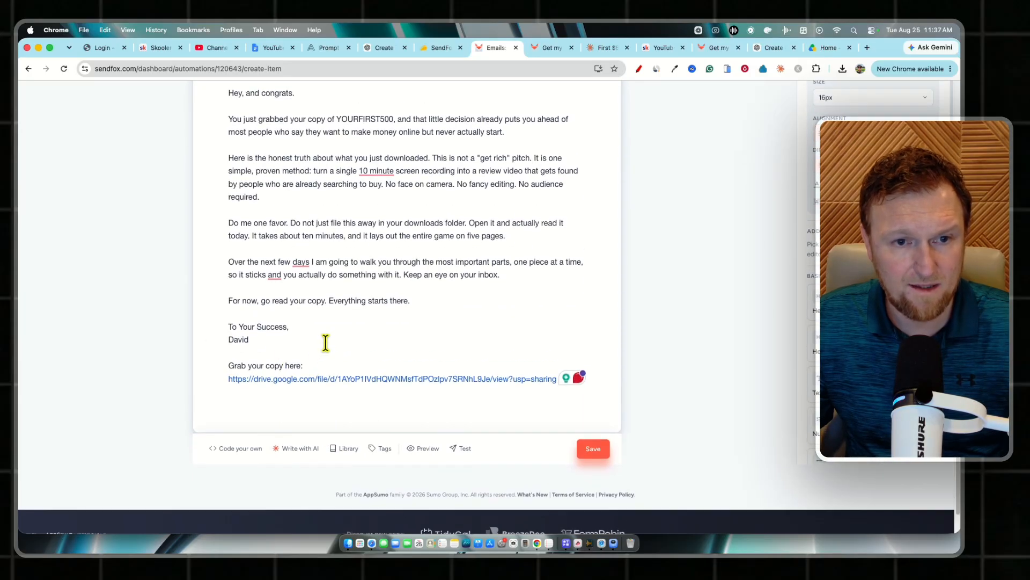
scroll(376, 341, "up", 5)
scroll(483, 375, "down", 6)
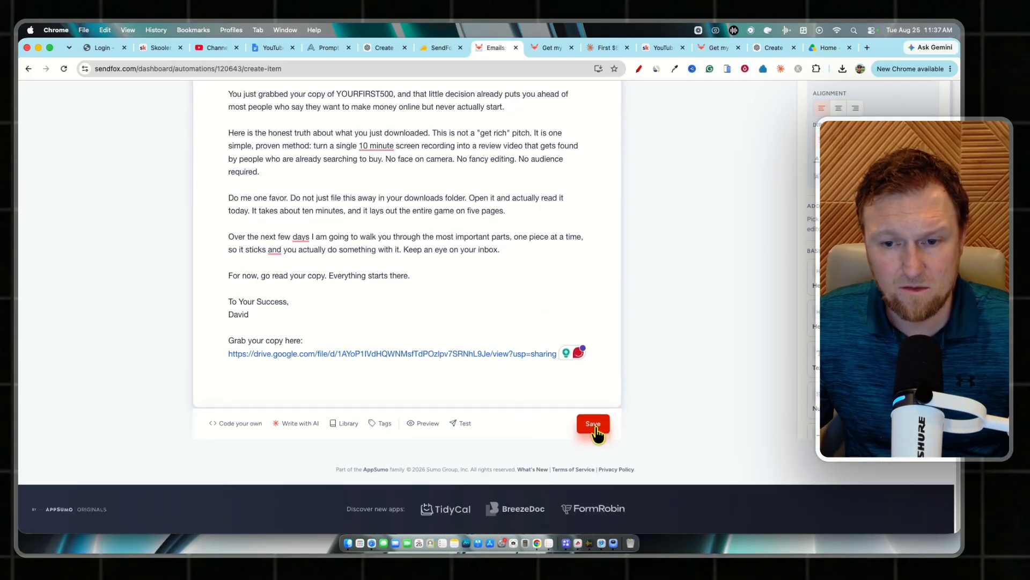
left_click(614, 429)
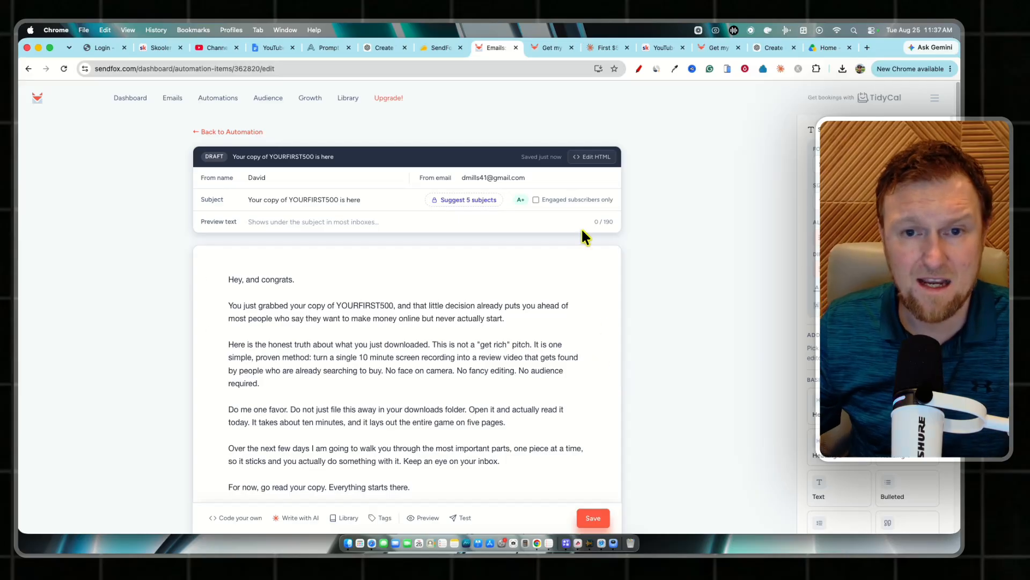
Return to the "your first 500" automation and set the wait before Email 1 to 0 days.
scroll(530, 266, "down", 4)
scroll(467, 403, "up", 4)
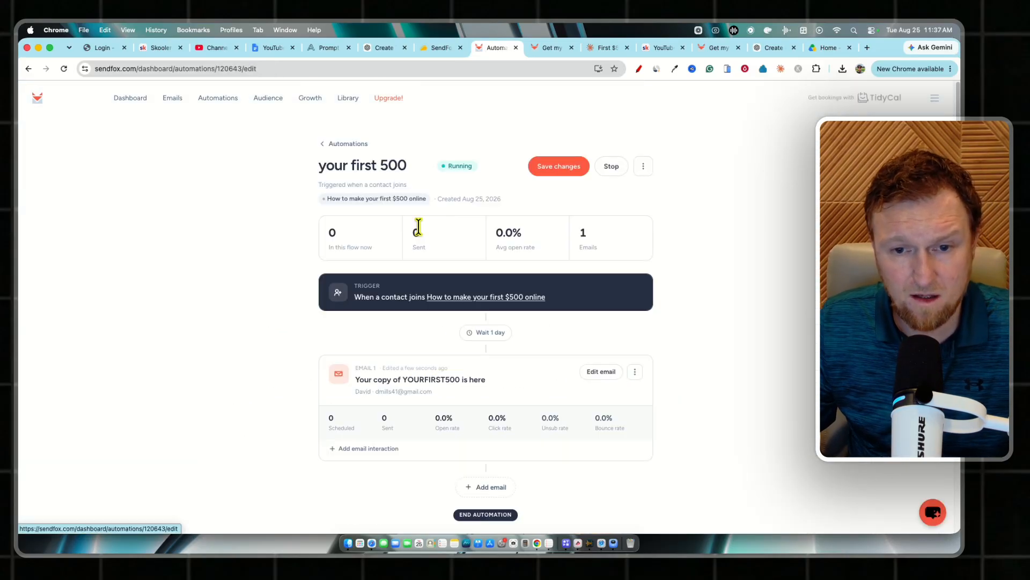
scroll(483, 300, "down", 1)
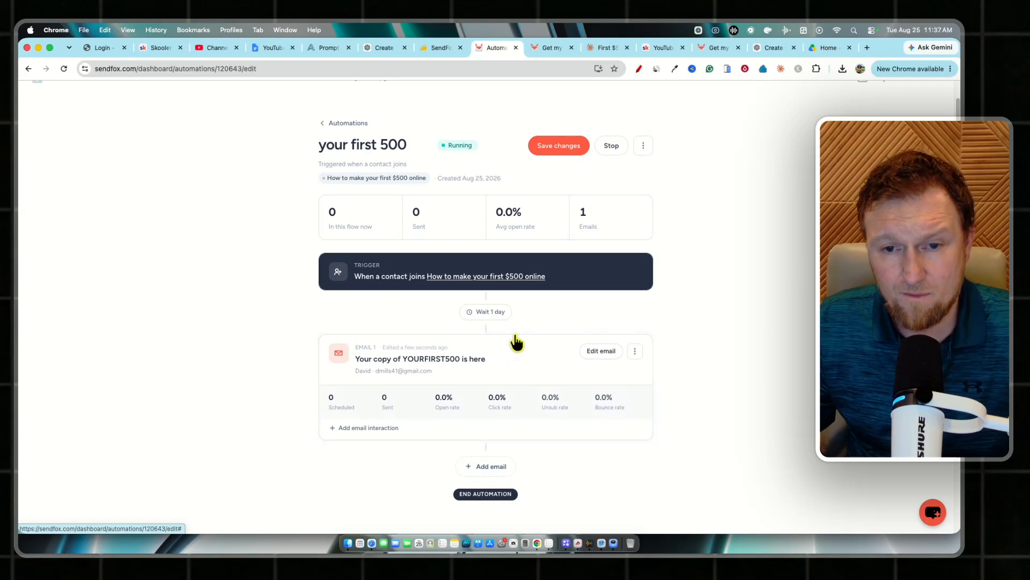
left_click(496, 314)
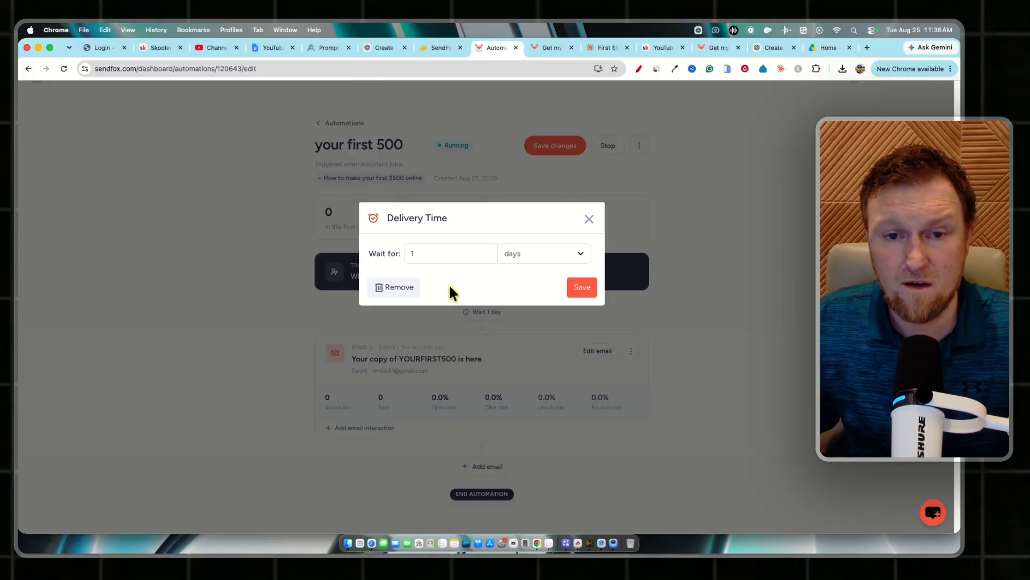
type("0")
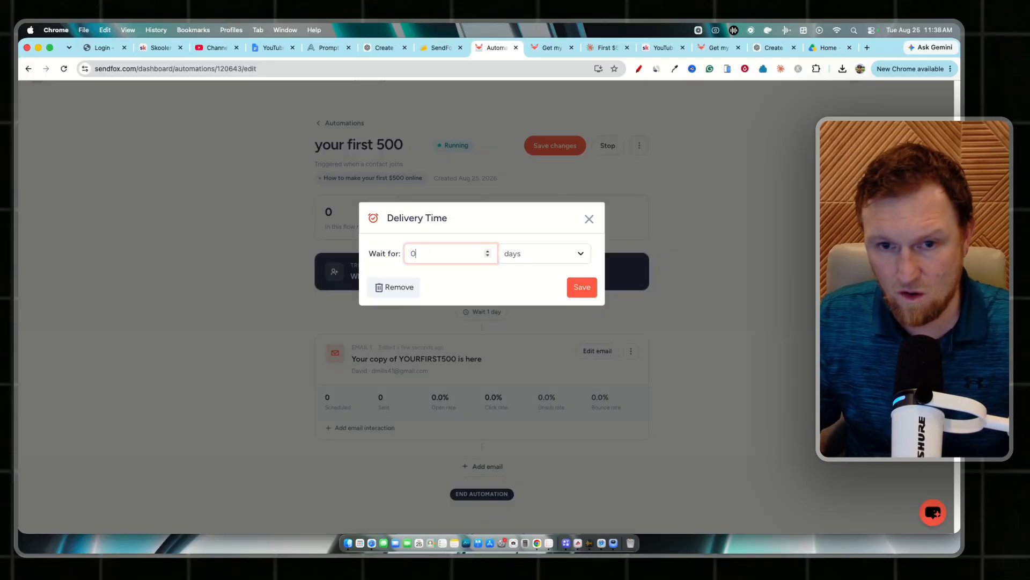
left_click(583, 288)
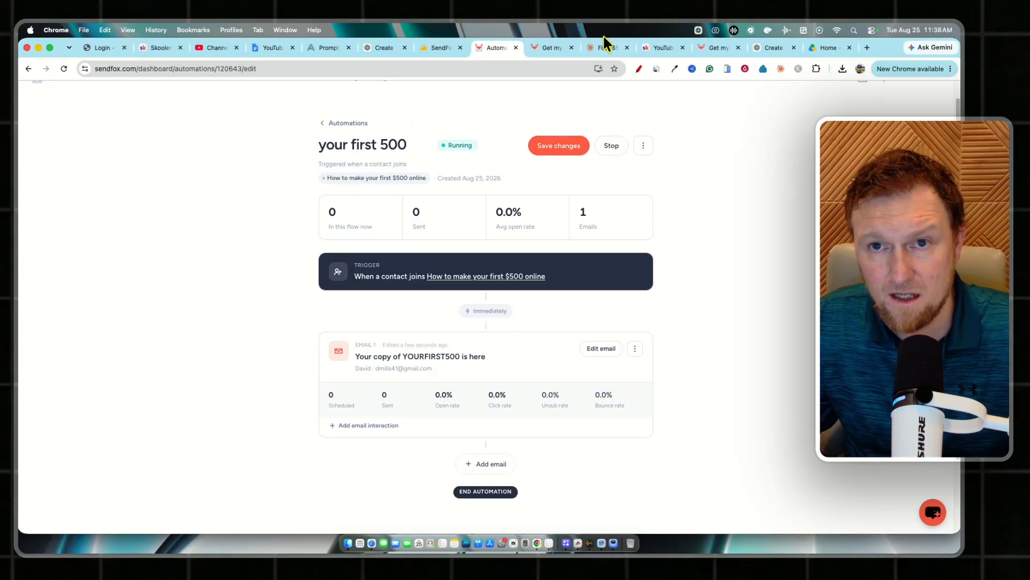
left_click(548, 49)
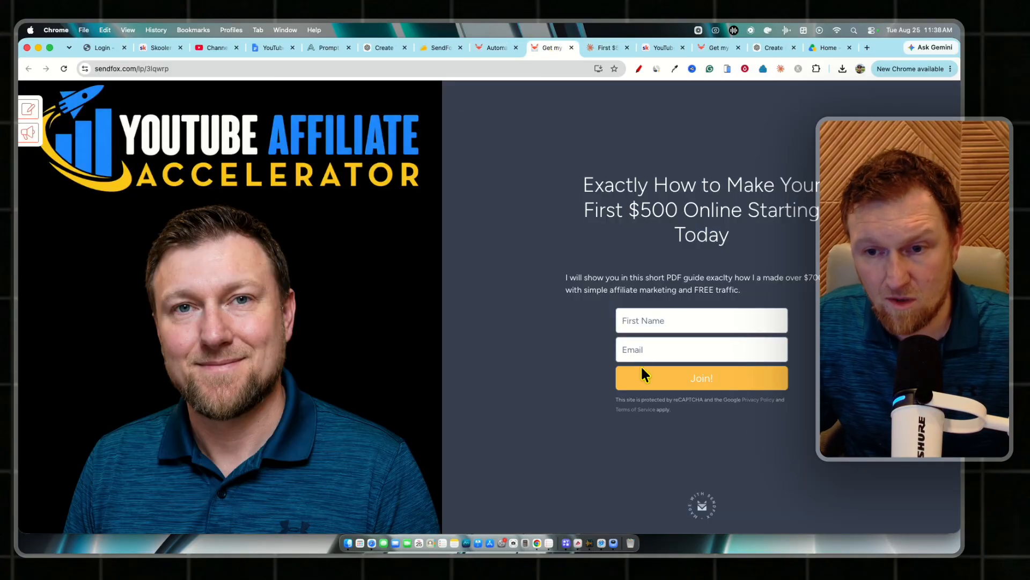
left_click(494, 52)
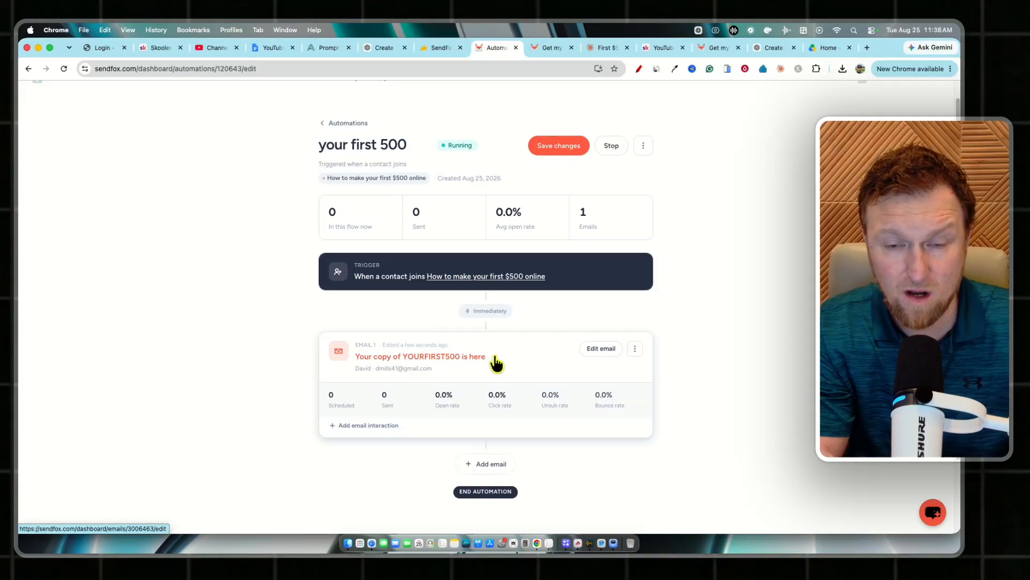
Add a second email to the automation with Email 2's subject from the Claude draft, "The real reason your videos don't make money".
left_click(487, 464)
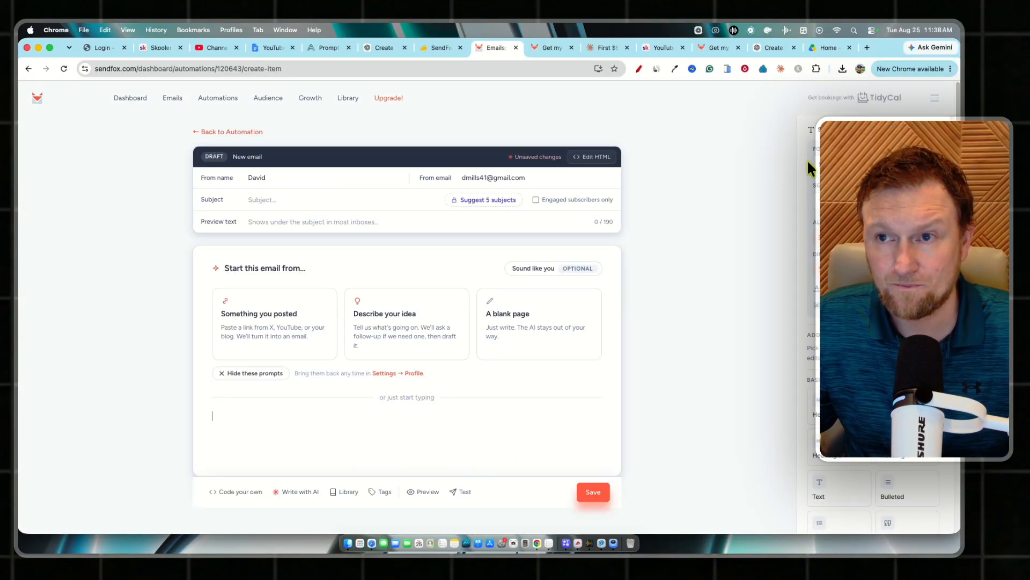
left_click(607, 50)
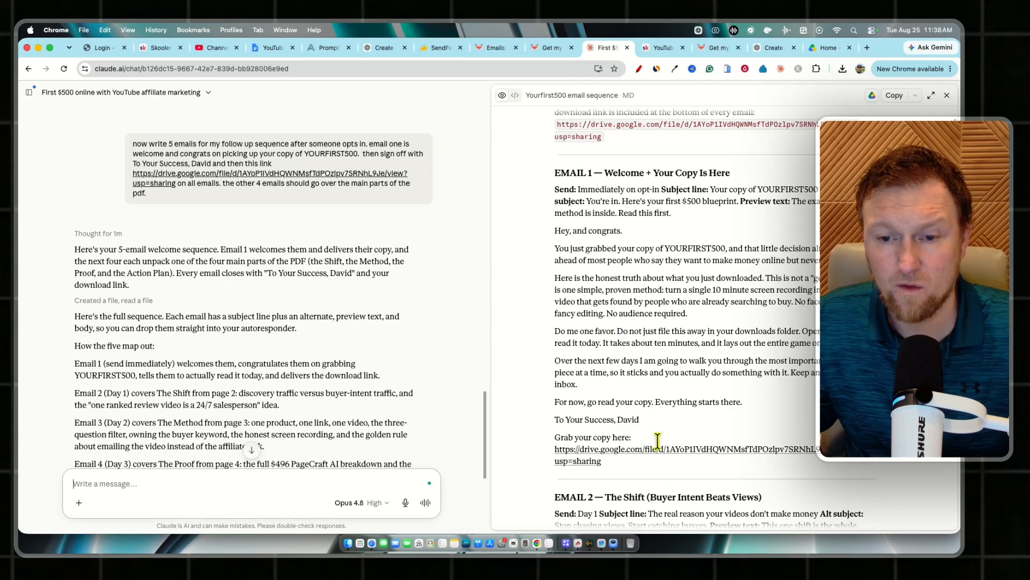
scroll(628, 377, "down", 6)
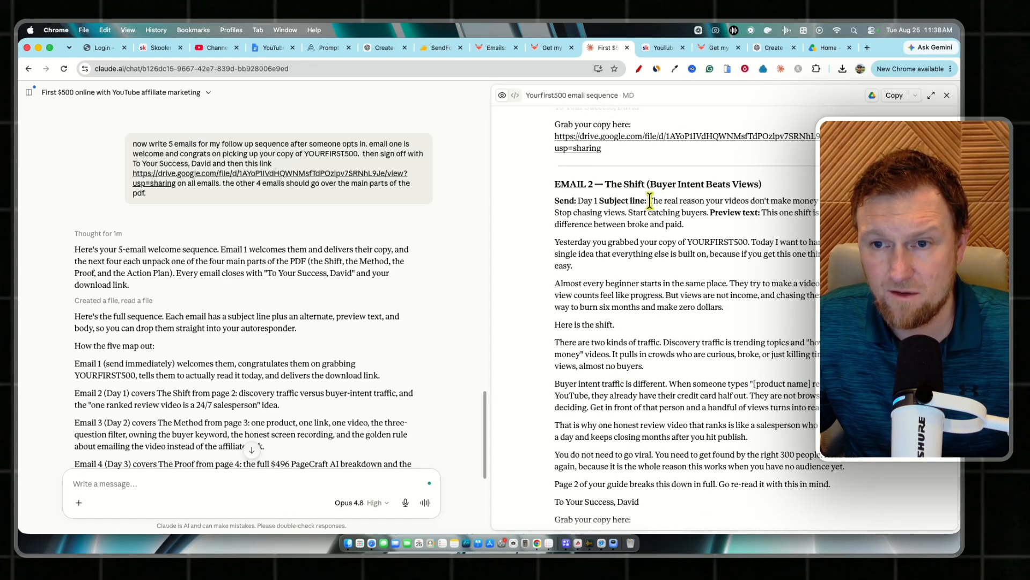
left_click_drag(649, 201, 819, 201)
key("super+c")
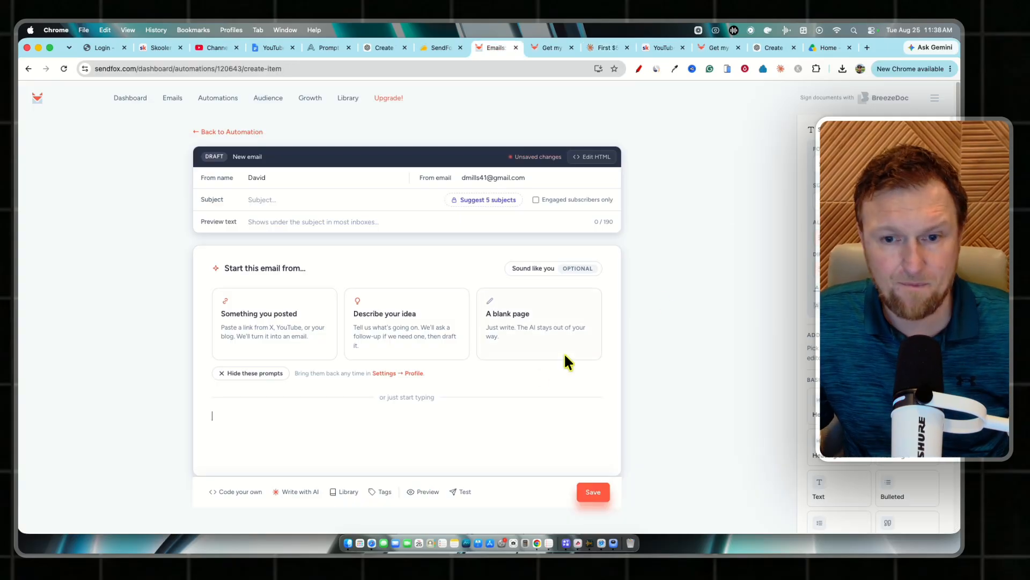
left_click(276, 200)
key("super+v")
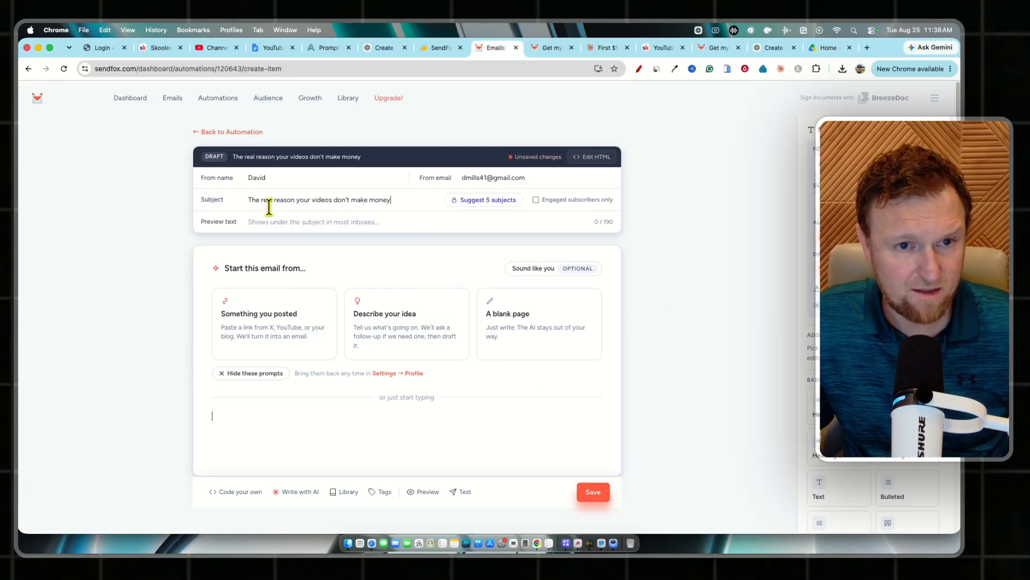
Start the second email from a blank page and copy Email 2's body, including sign-off and Drive link, from the Claude draft into it.
left_click(524, 326)
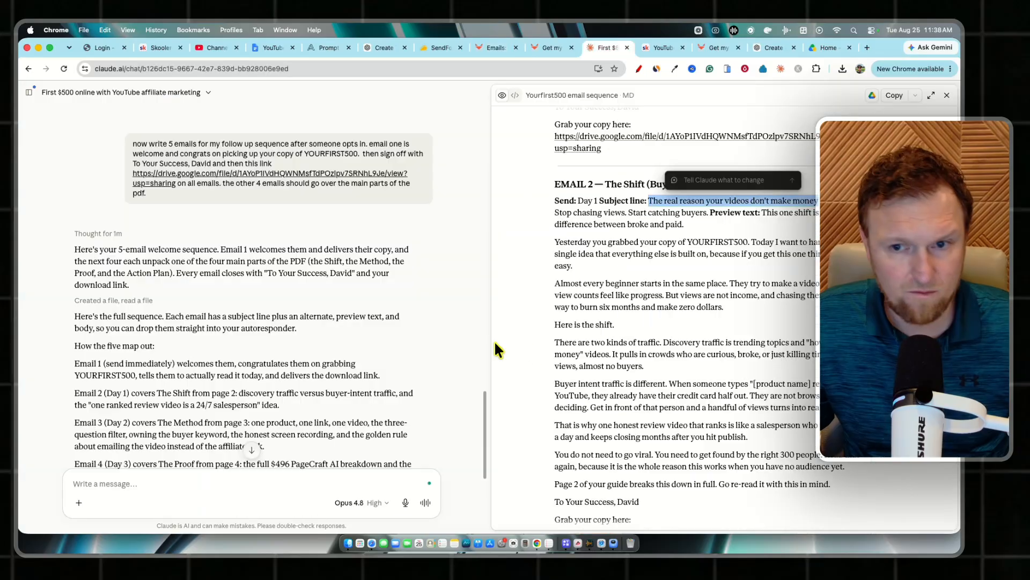
left_click(553, 206)
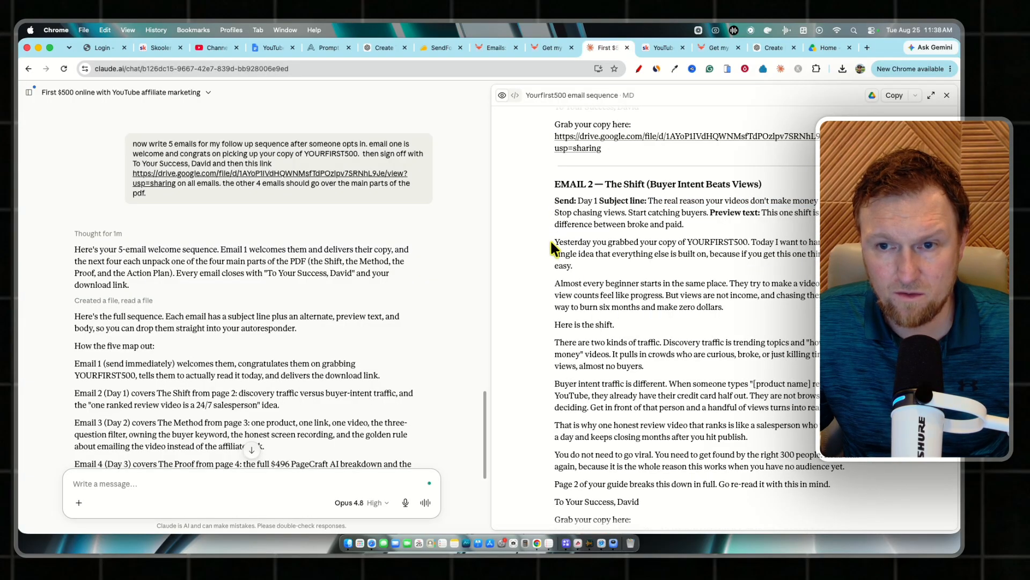
left_click_drag(555, 241, 694, 462)
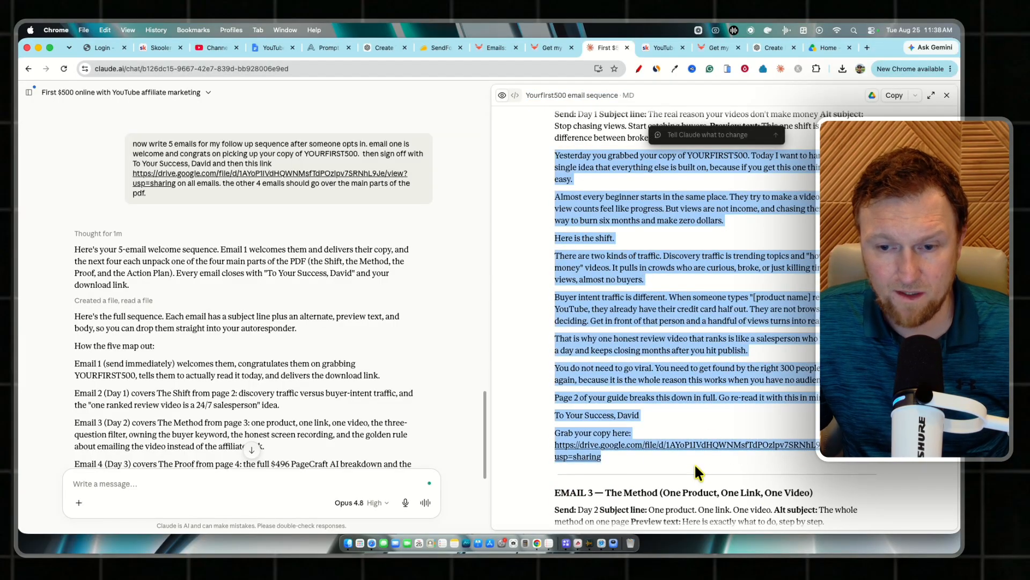
key("super+c")
left_click(496, 47)
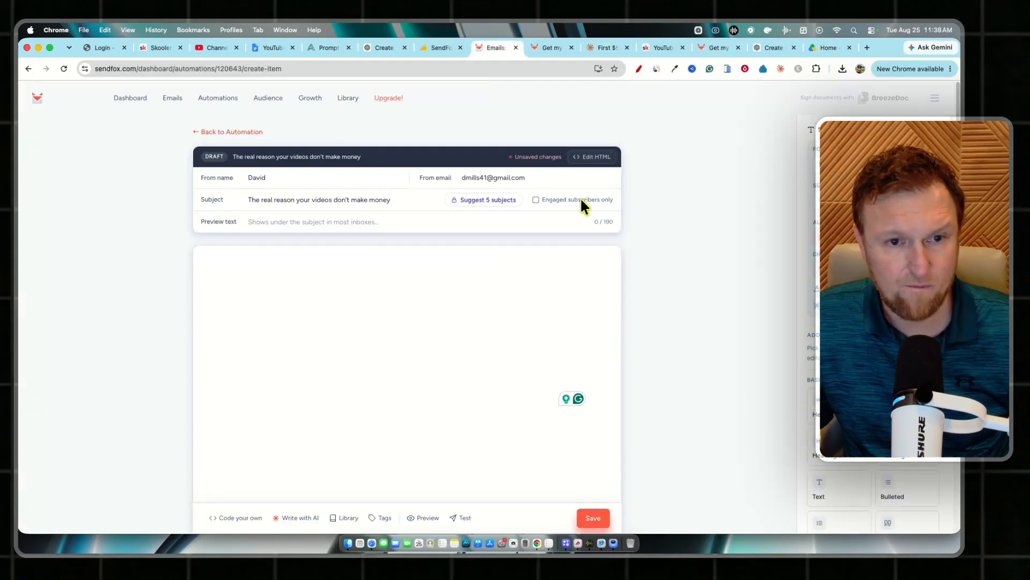
left_click(267, 279)
key("super+v")
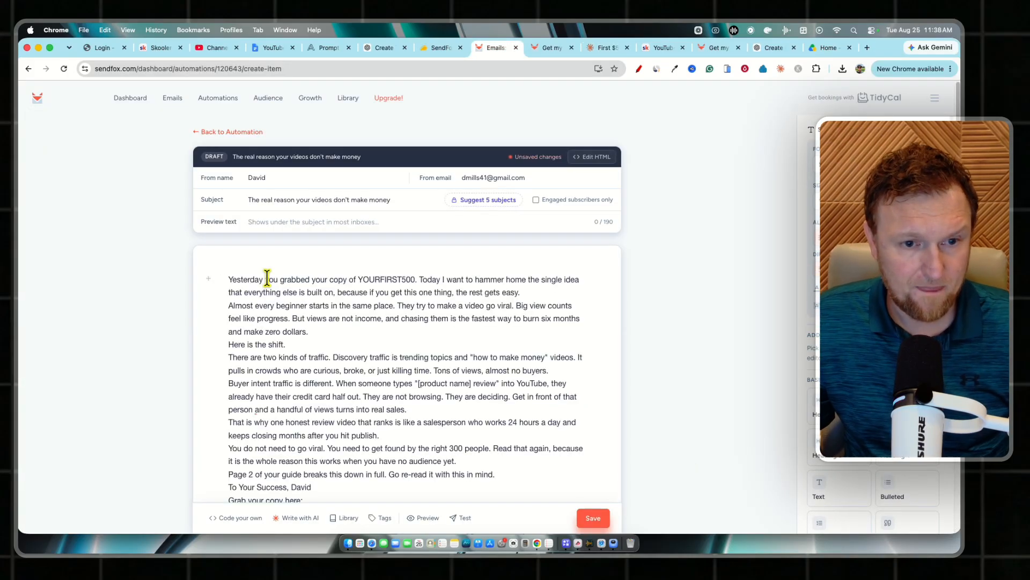
Break Email 2's opening after "YOURFIRST500." and separate its paragraphs with blank lines through "Here is the shift.".
left_click(419, 279)
key("Return")
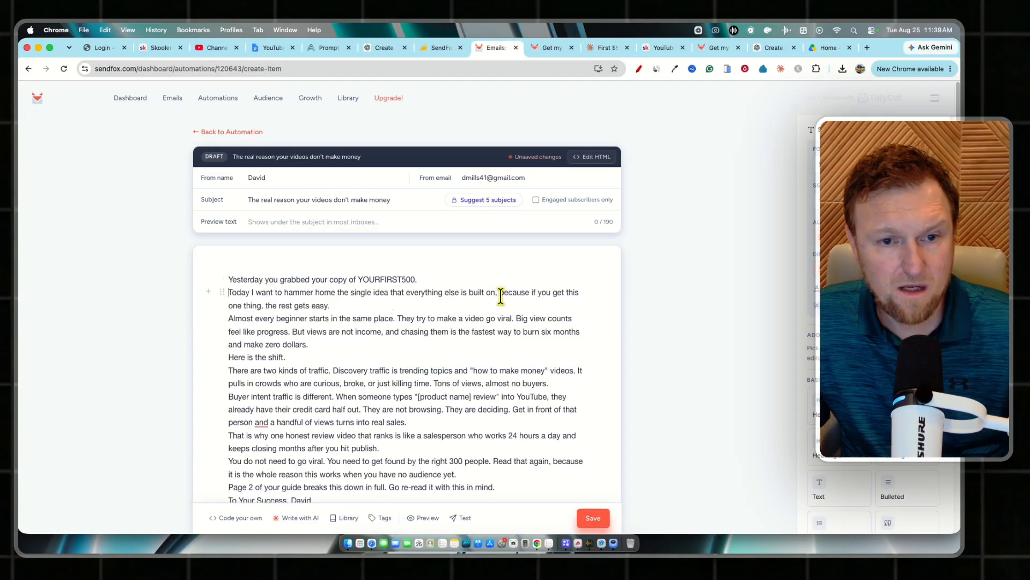
key("Return")
left_click(368, 316)
key("Return")
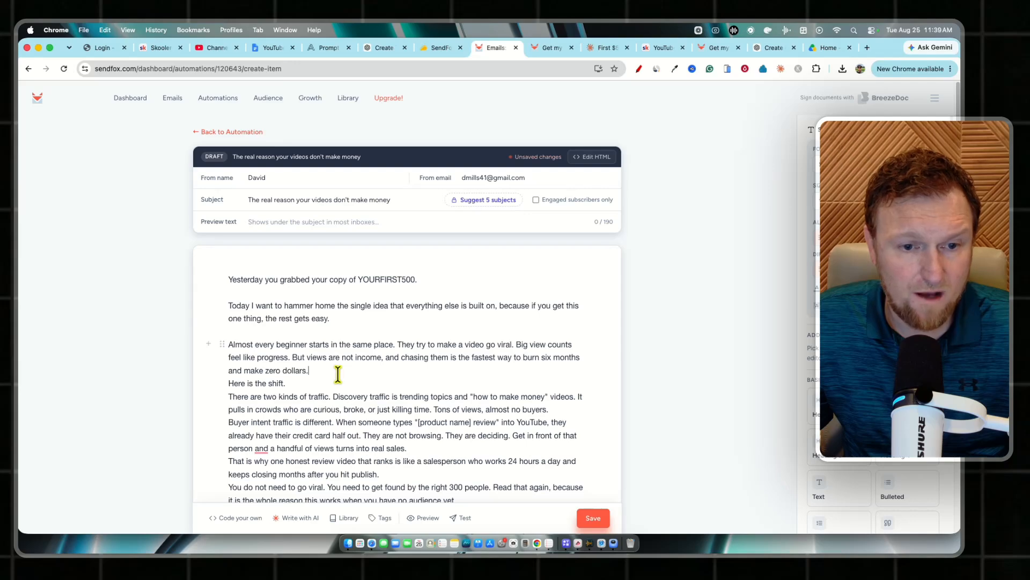
key("Return")
left_click(301, 397)
key("Return")
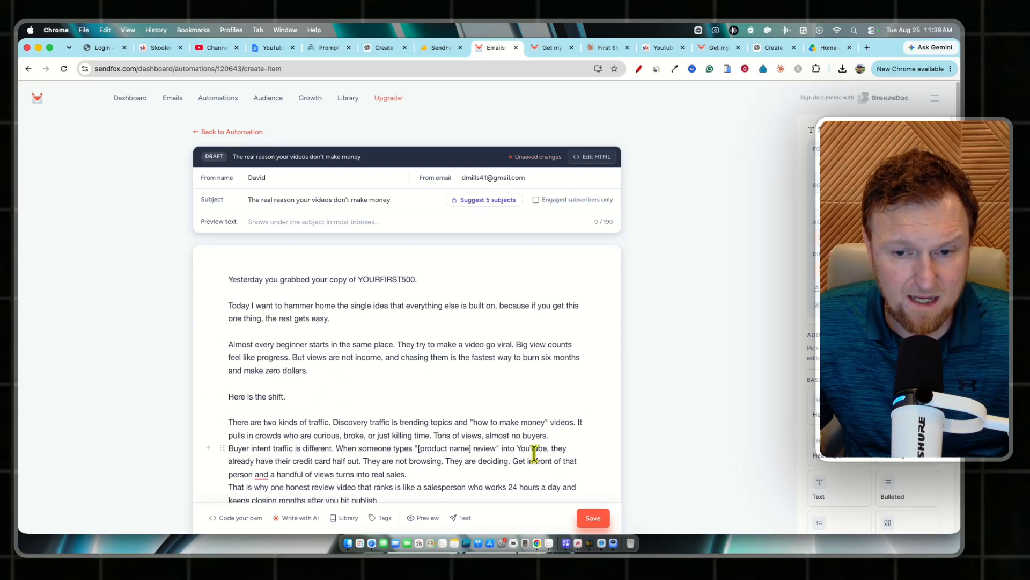
Insert blank lines between Email 2's remaining body paragraphs, from "There are two kinds of traffic" to the "Page 2 of your guide" line.
scroll(435, 470, "down", 1)
left_click(424, 473)
key("Return")
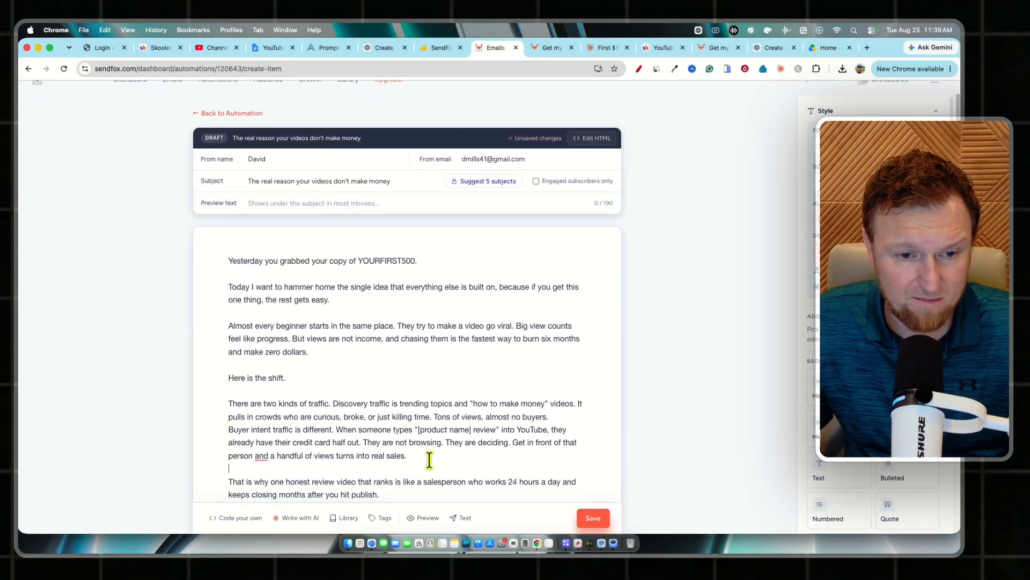
scroll(456, 440, "down", 2)
left_click(553, 397)
key("Return")
scroll(519, 415, "down", 9)
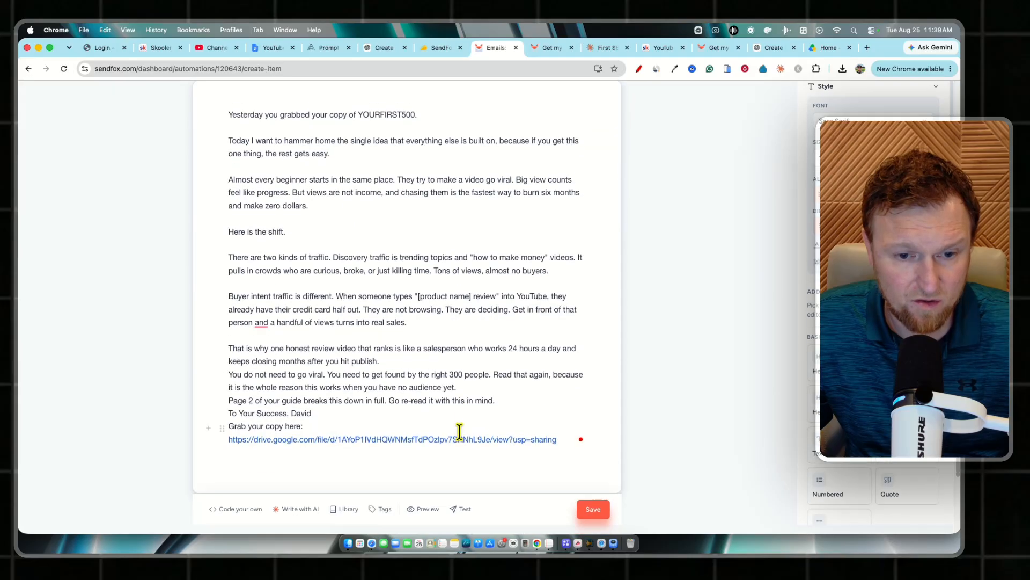
left_click(464, 400)
key("Return")
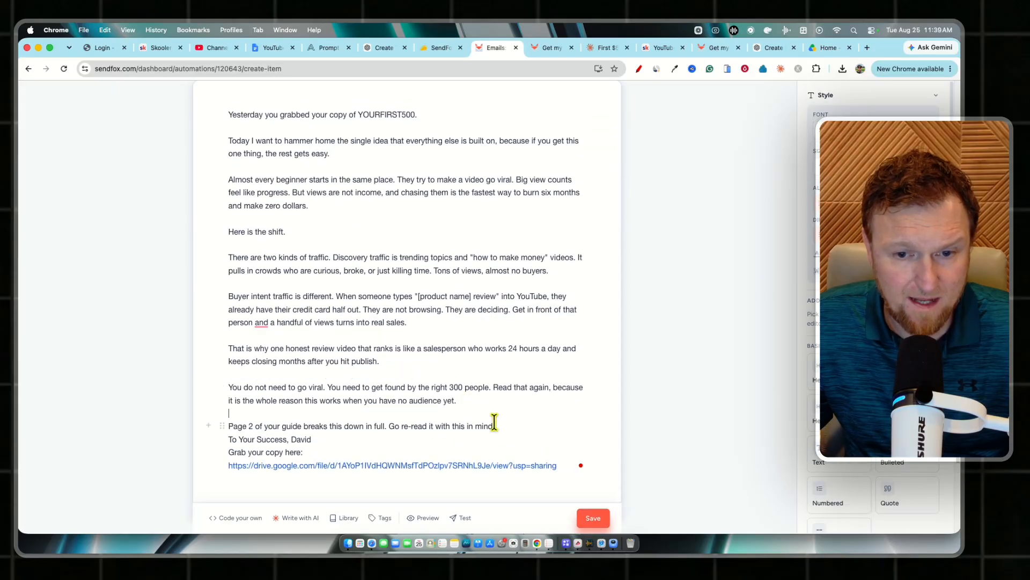
left_click(504, 426)
key("Return")
In Email 2's sign-off, move the sender's name to its own line and add a blank line before "Grab your copy here:".
left_click(292, 452)
key("Return")
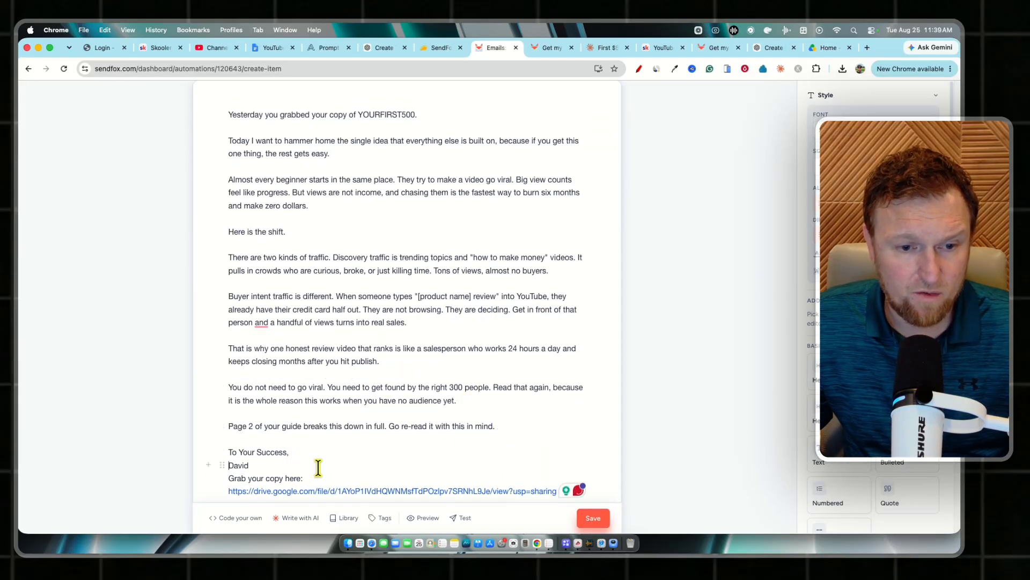
left_click(317, 465)
key("Return")
scroll(360, 472, "down", 1)
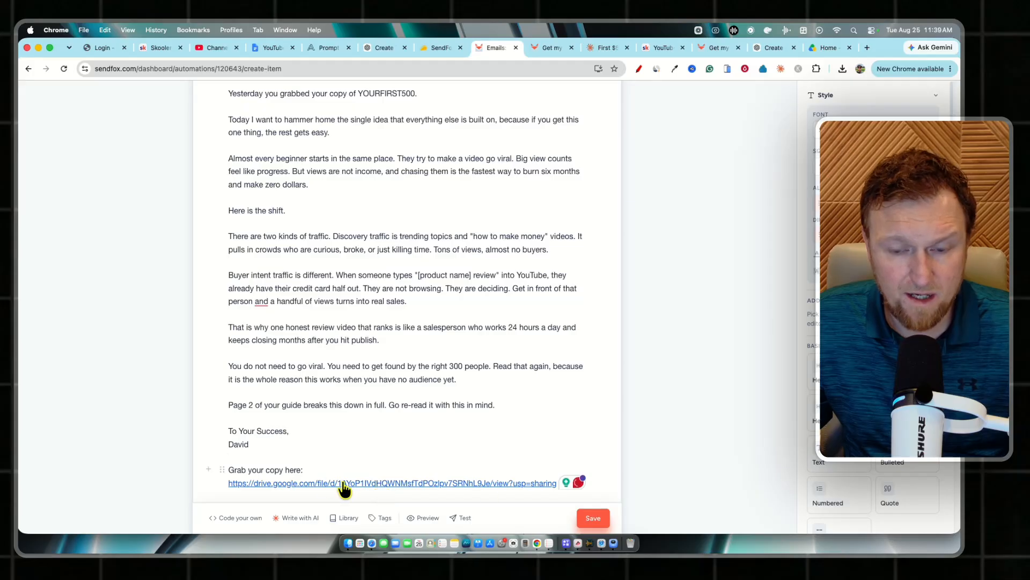
scroll(419, 410, "up", 2)
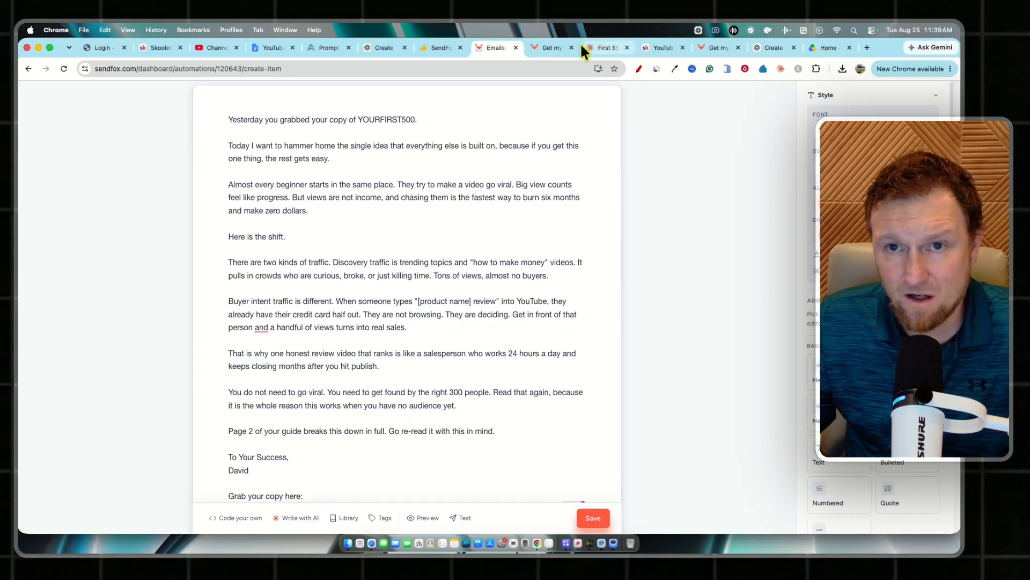
Check the follow-up sequence draft in Claude and the published opt-in page, and return to the Email 2 editor.
left_click(604, 50)
left_click(555, 315)
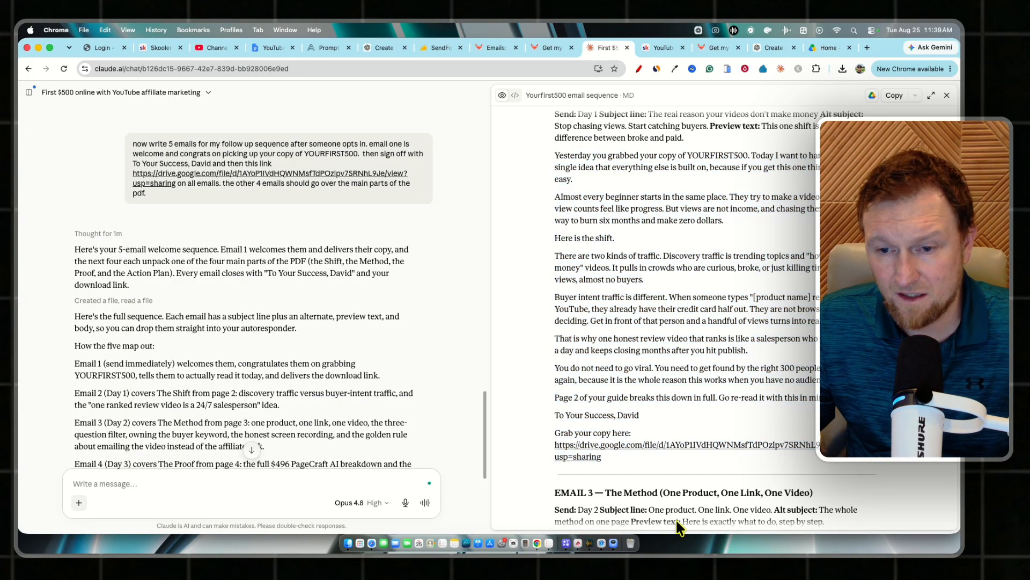
scroll(537, 177, "up", 15)
scroll(456, 220, "up", 10)
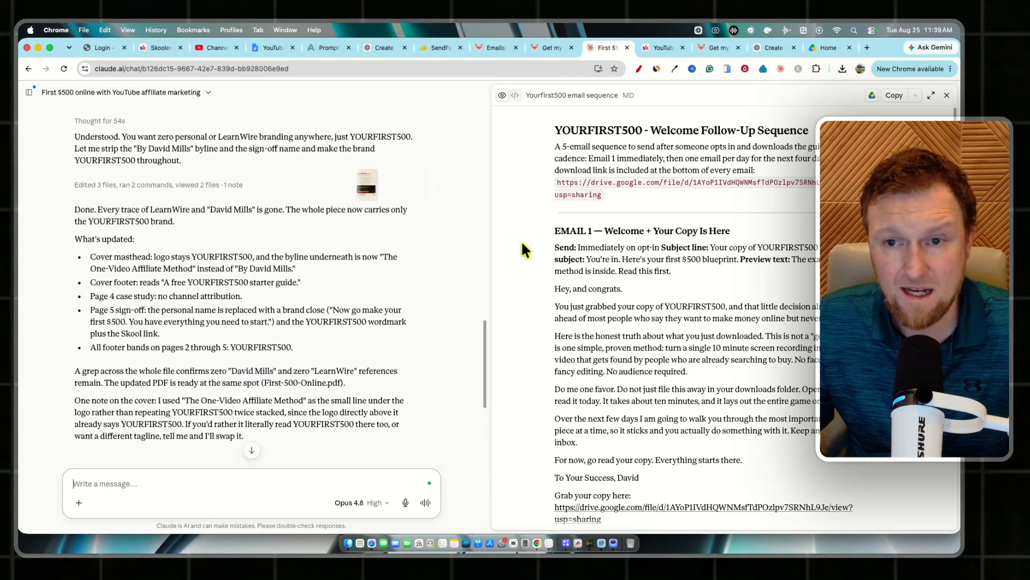
scroll(569, 187, "down", 10)
left_click(531, 48)
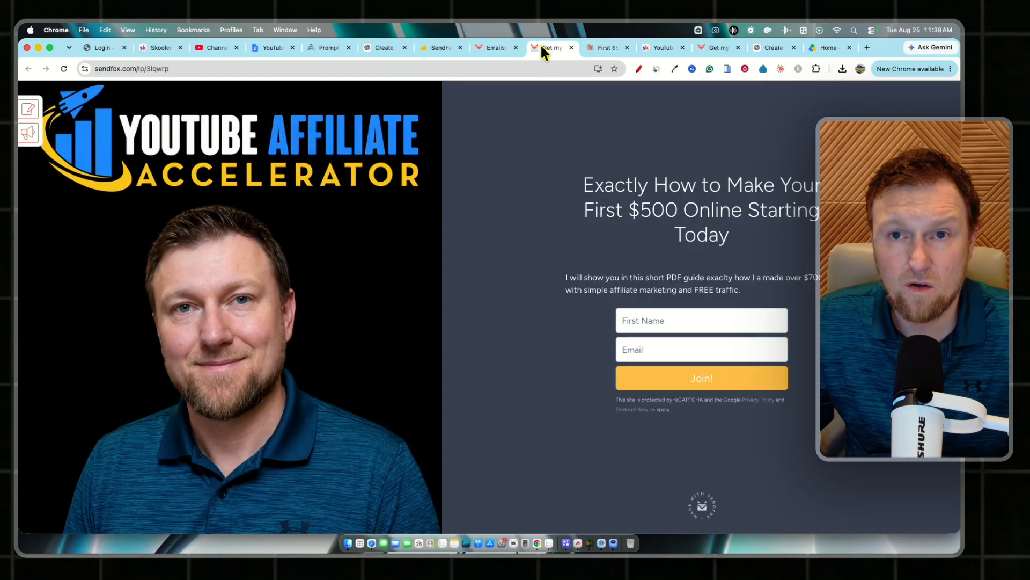
left_click(500, 46)
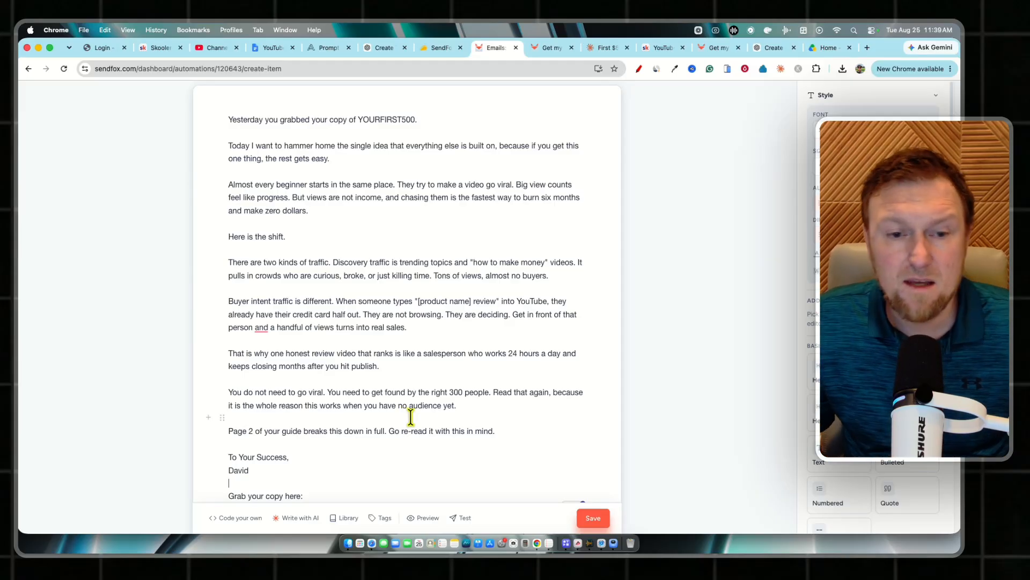
Check the formatted body of Email 2 and save the email.
scroll(296, 369, "down", 1)
scroll(338, 349, "up", 5)
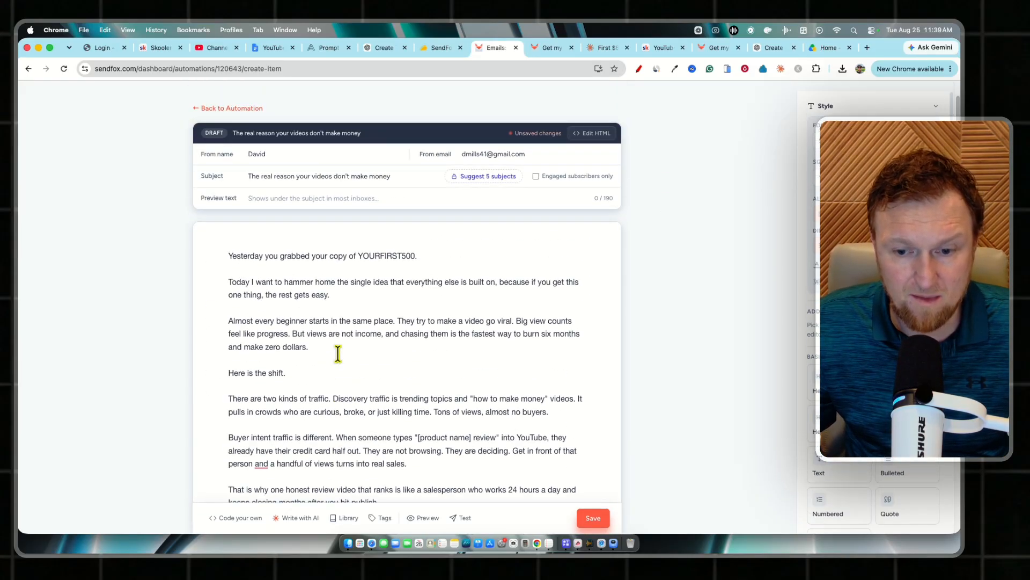
scroll(338, 352, "down", 10)
left_click(594, 425)
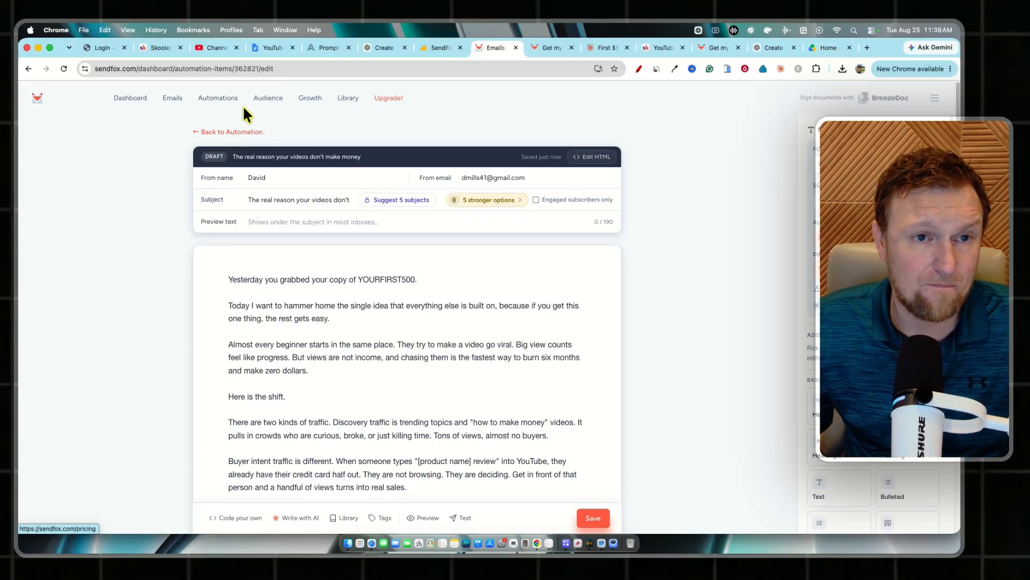
Return to the "your first 500" automation and review its trigger, wait times and both emails.
scroll(559, 368, "down", 3)
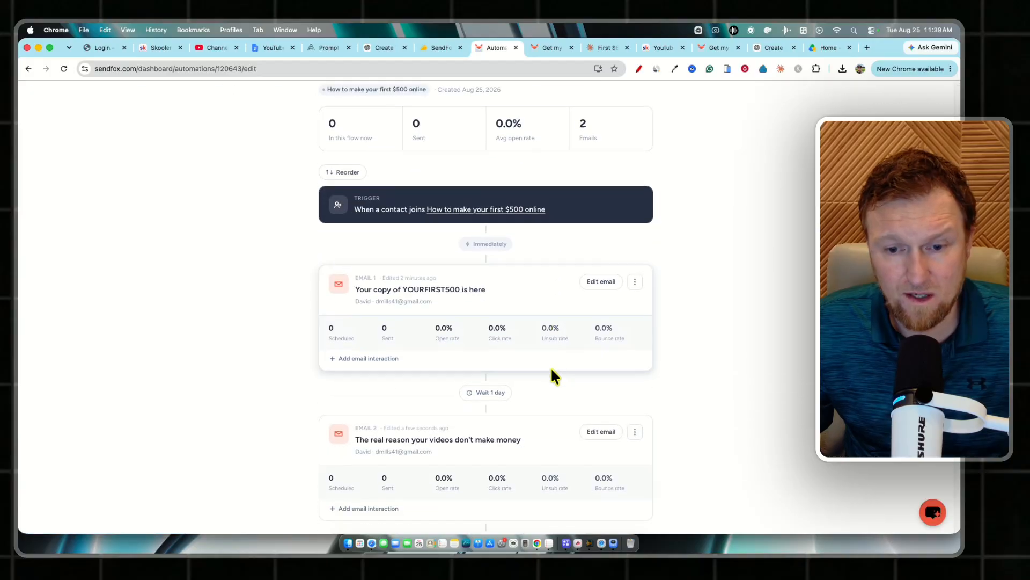
scroll(497, 351, "up", 3)
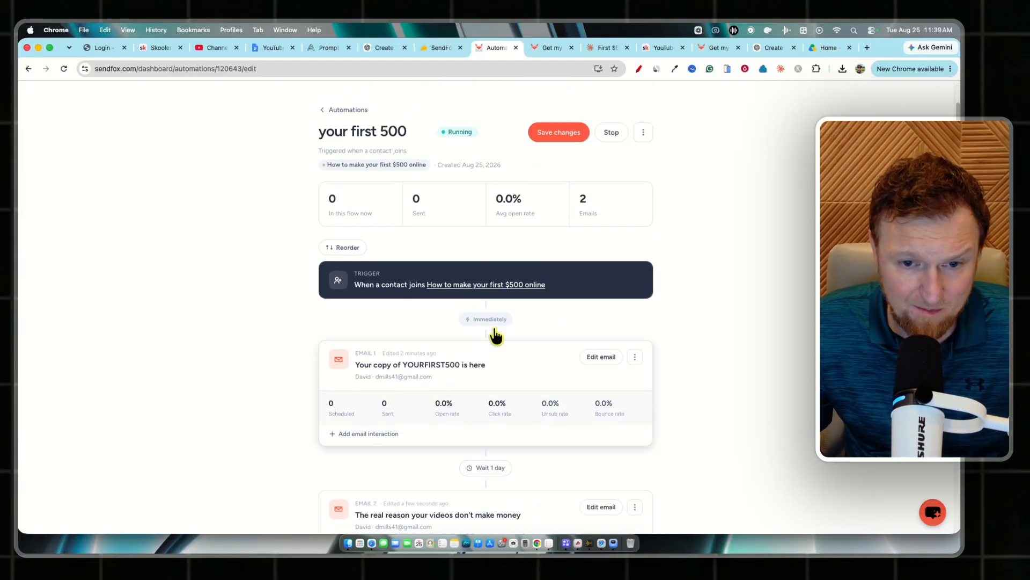
scroll(489, 340, "down", 4)
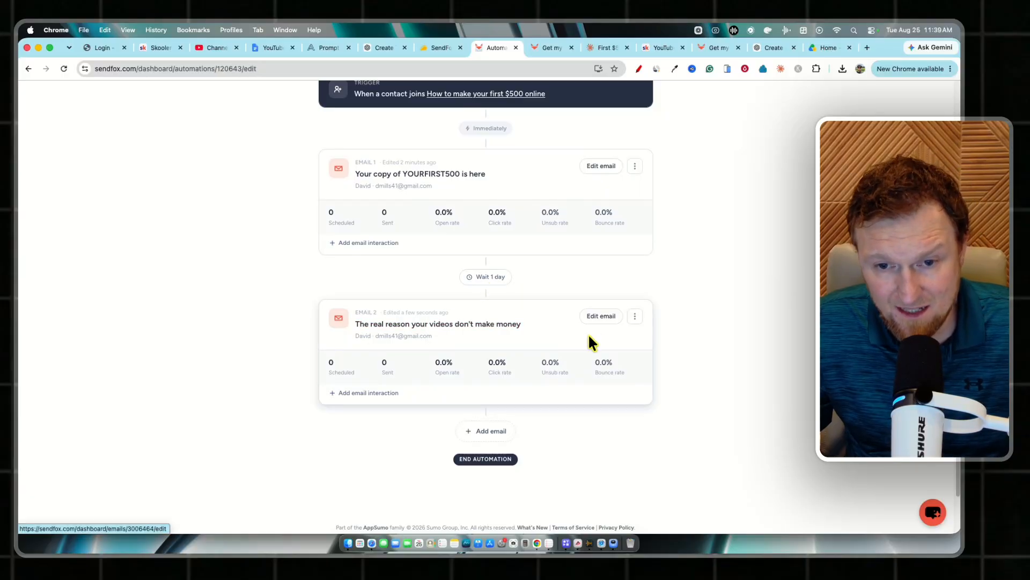
Read through Emails 3 to 5 in the Claude draft and return to the SendFox automation.
left_click(606, 48)
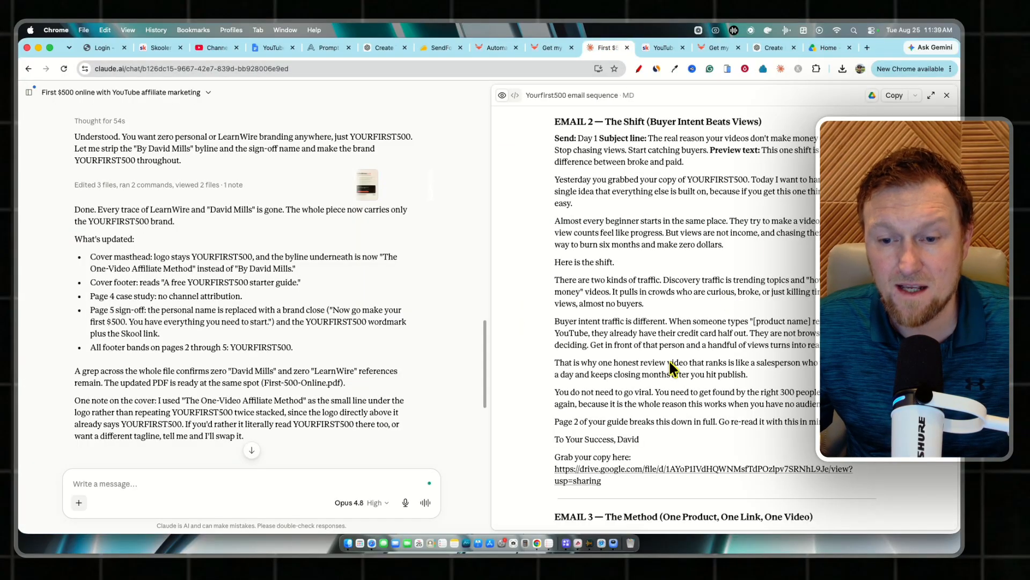
scroll(595, 413, "down", 10)
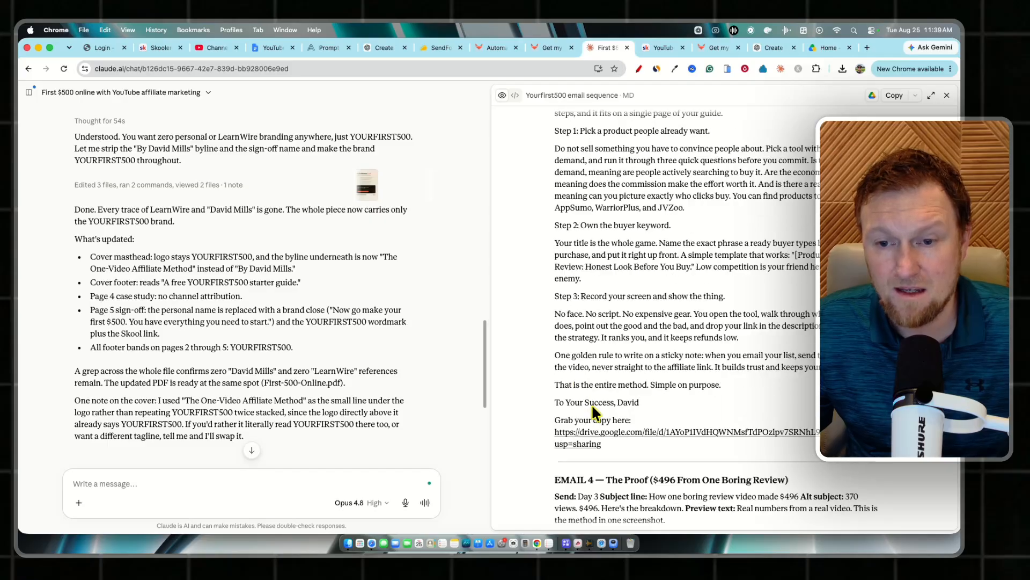
scroll(592, 403, "down", 10)
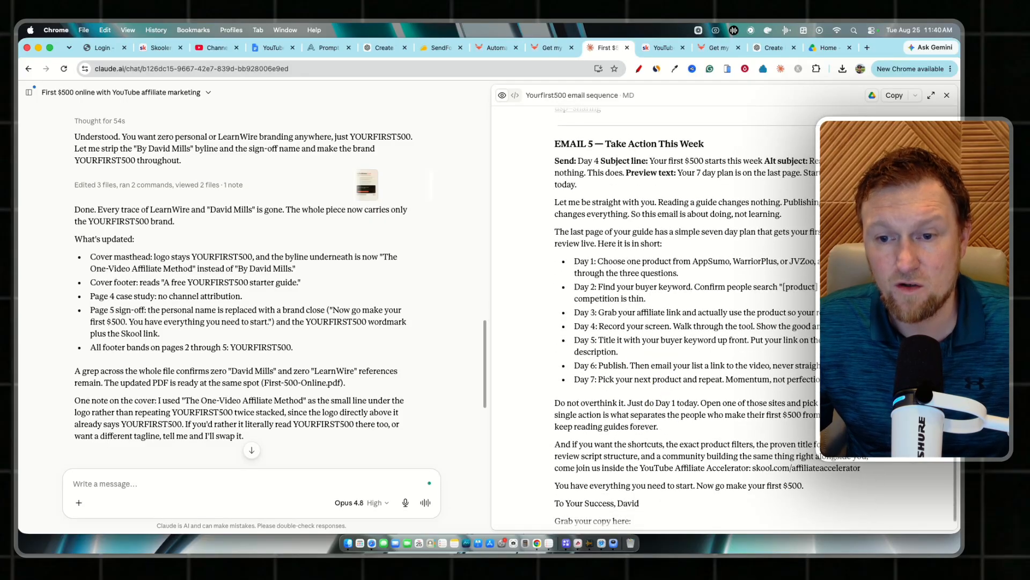
scroll(689, 430, "down", 2)
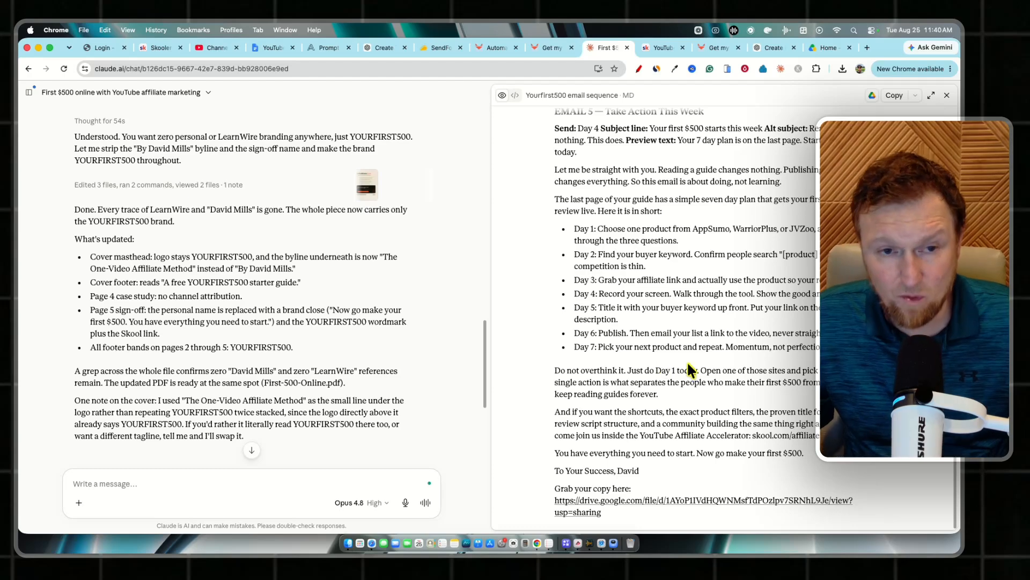
scroll(688, 365, "up", 5)
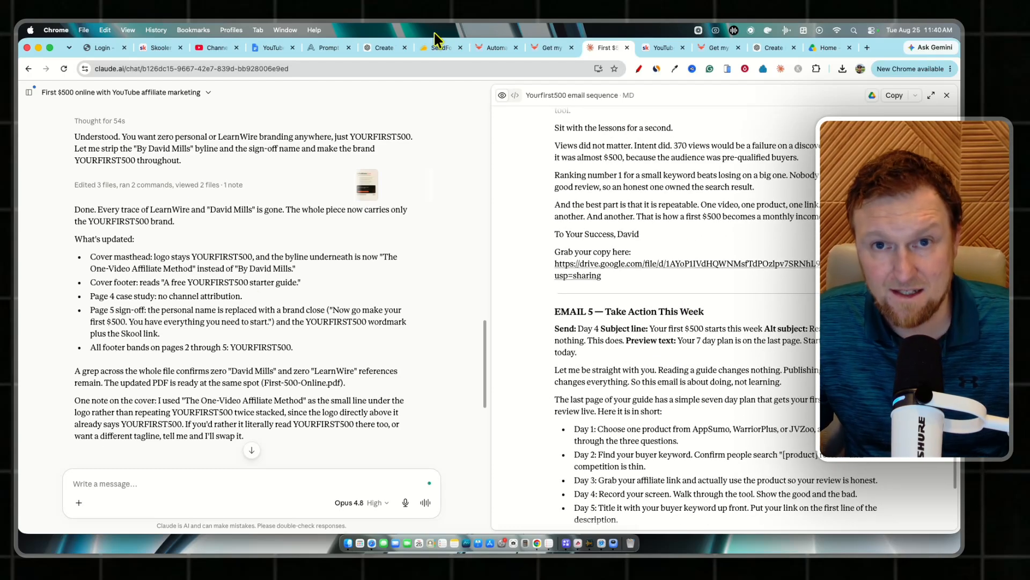
left_click(537, 50)
left_click(493, 44)
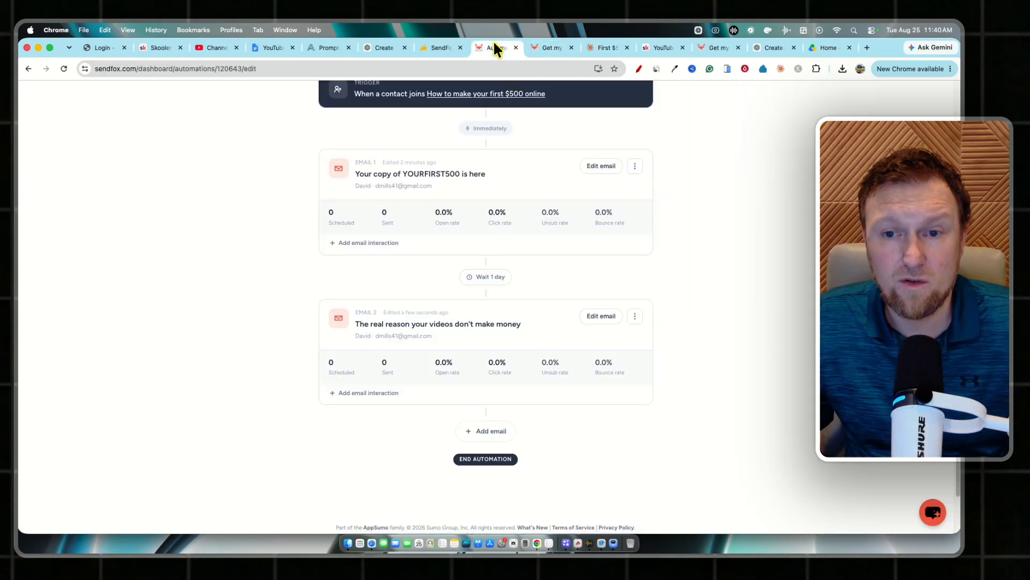
scroll(458, 325, "up", 1)
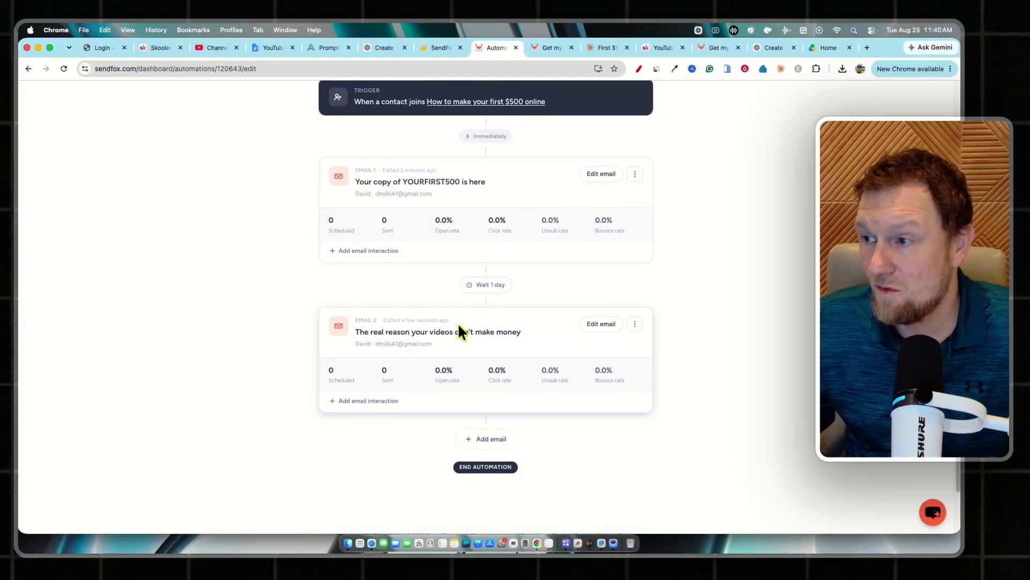